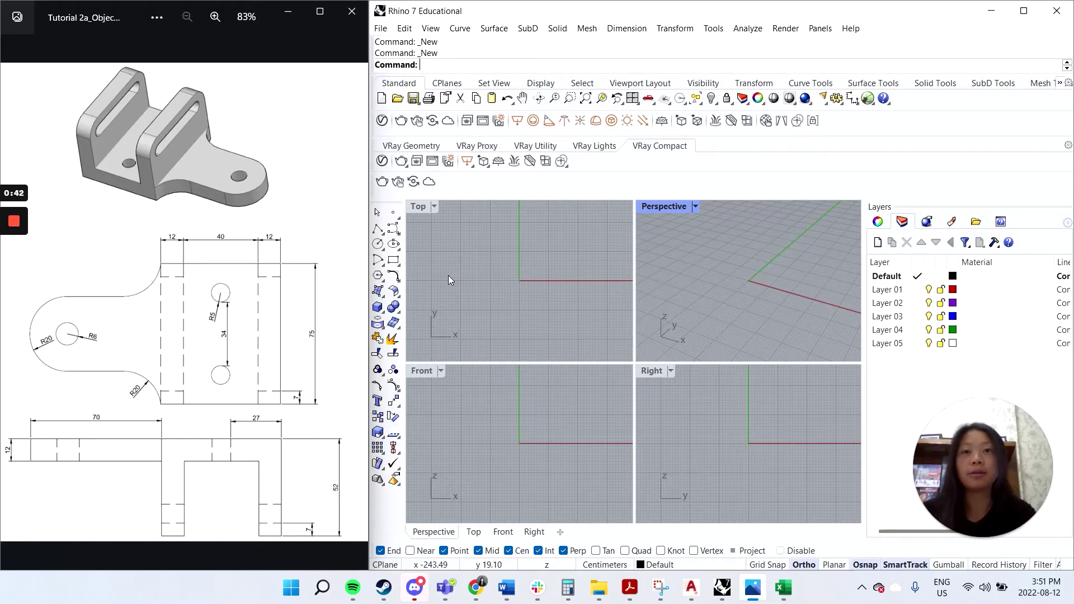
Start a new document from the Large Objects - Centimeters template, discarding the untitled drawing.
left_click(380, 29)
left_click(384, 32)
left_click(387, 42)
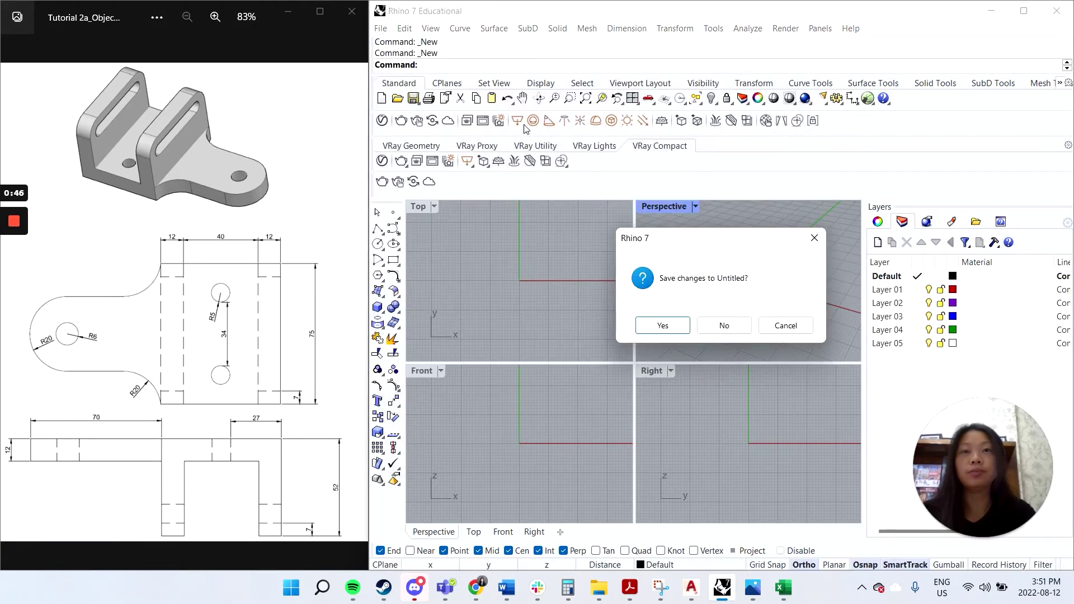
left_click(727, 330)
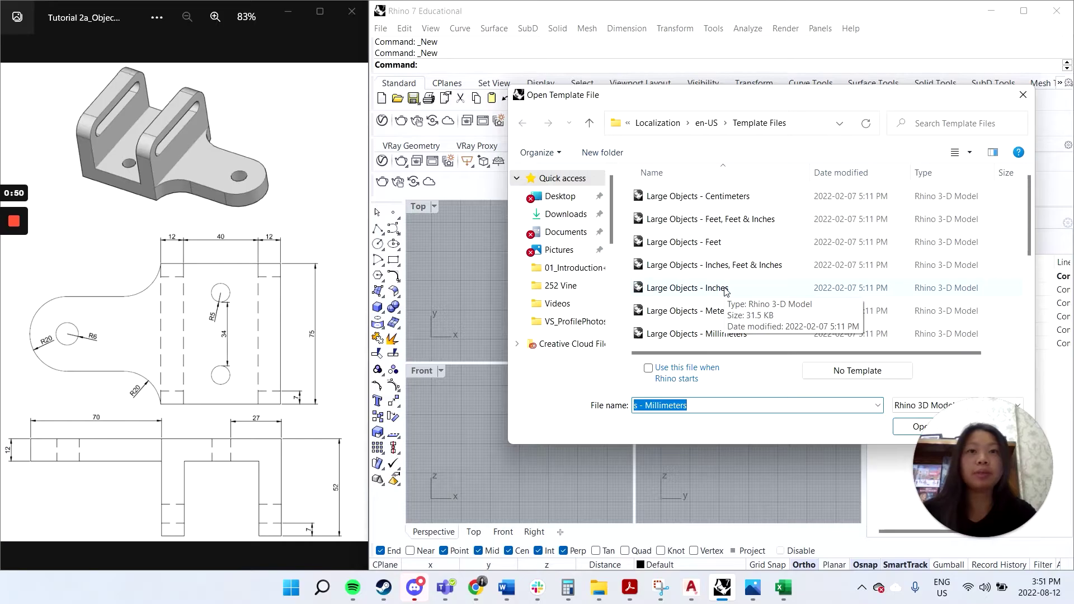
left_click(736, 197)
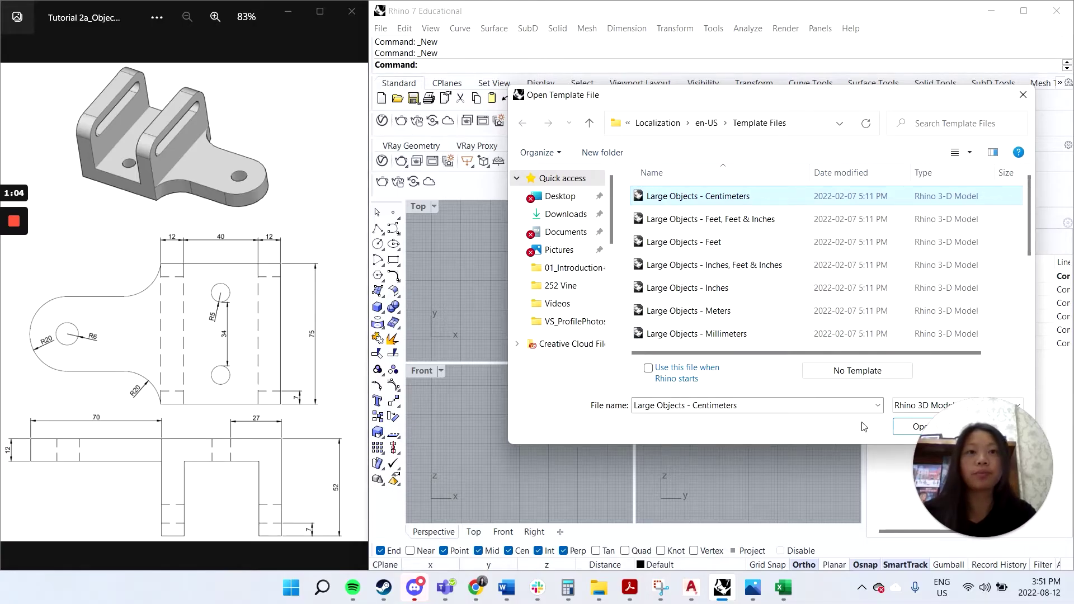
left_click(906, 432)
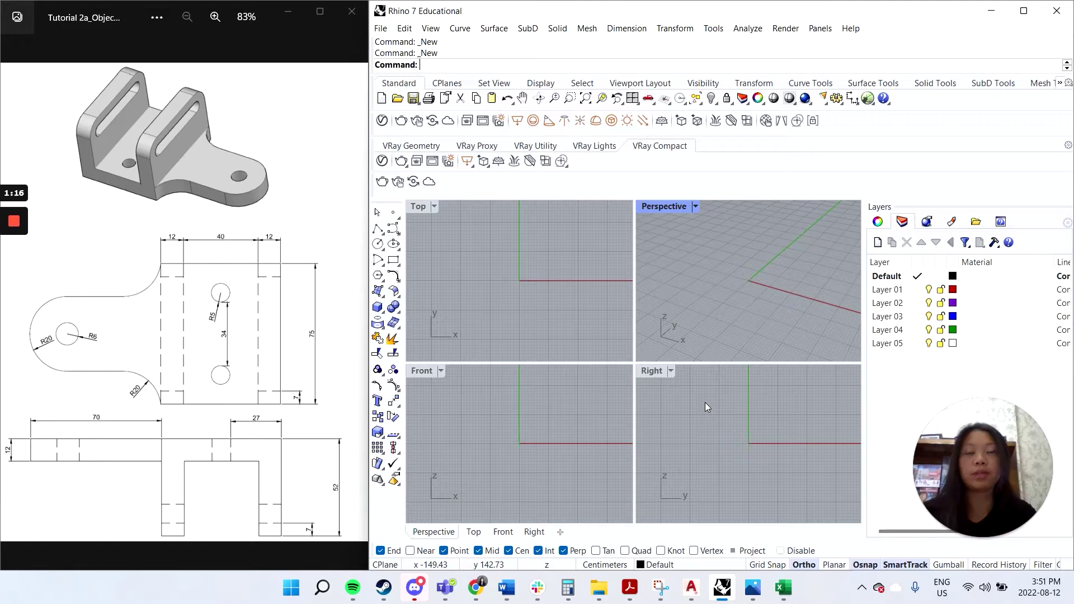
double_click(419, 207)
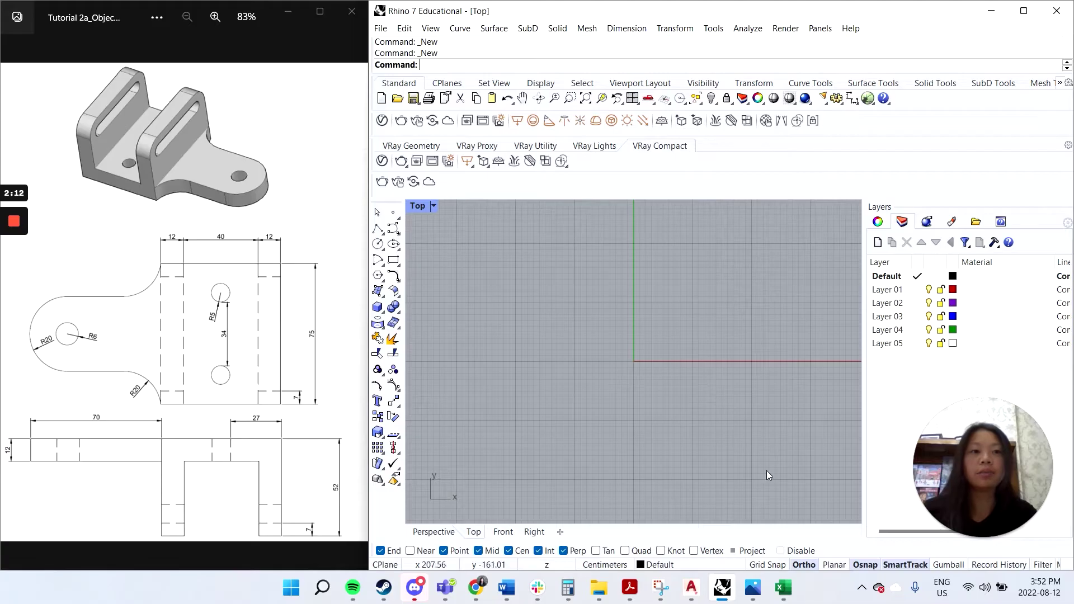
left_click(902, 566)
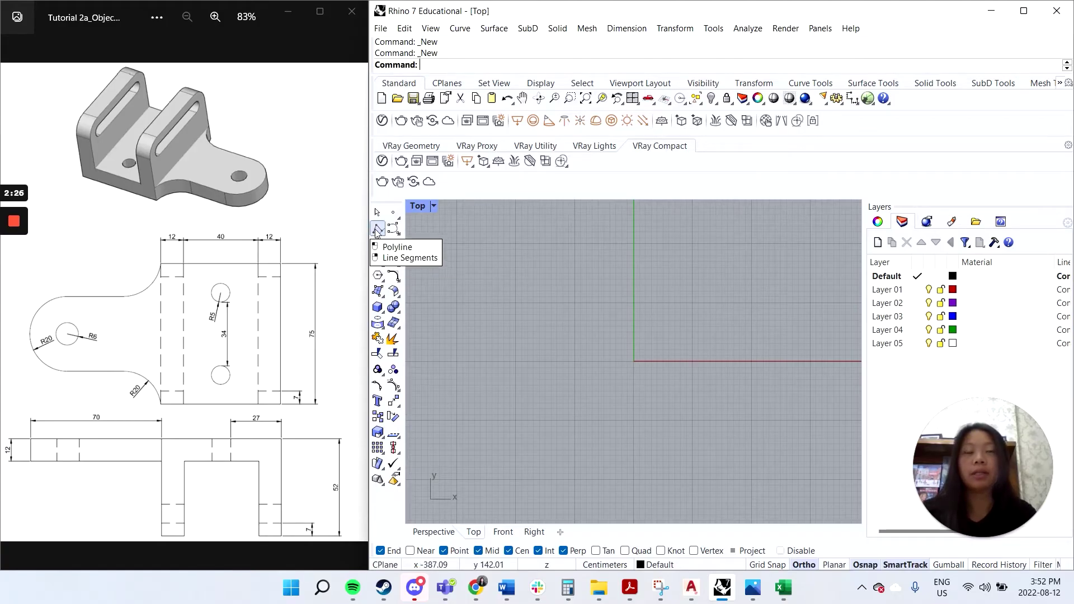
Rename the Default layer to 'Polylines - Solid' and widen the Layer column to show it.
left_click(888, 278)
left_click(893, 278)
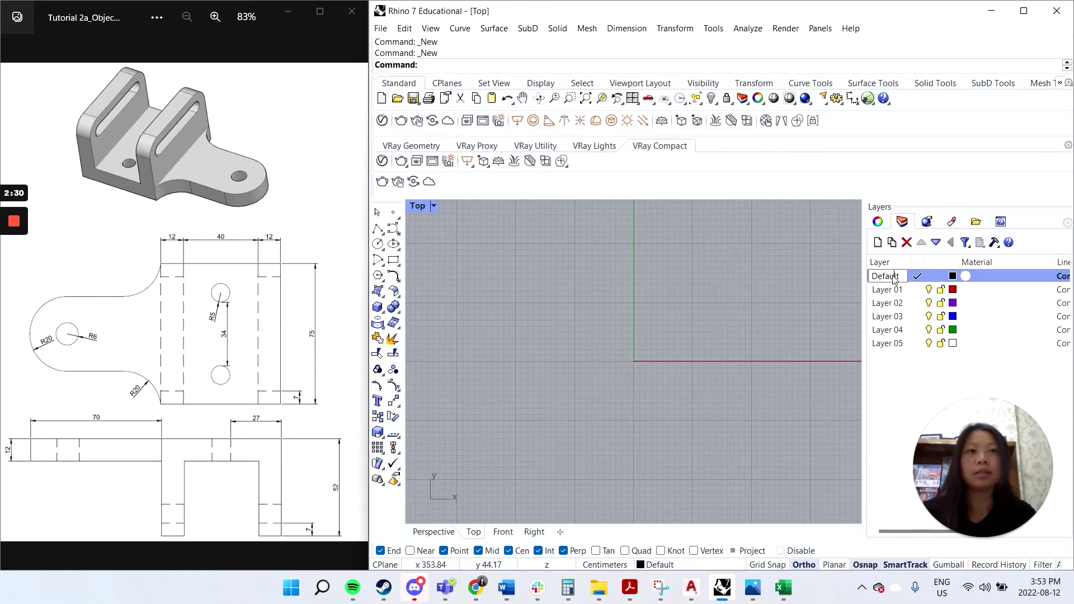
left_click_drag(904, 285, 853, 276)
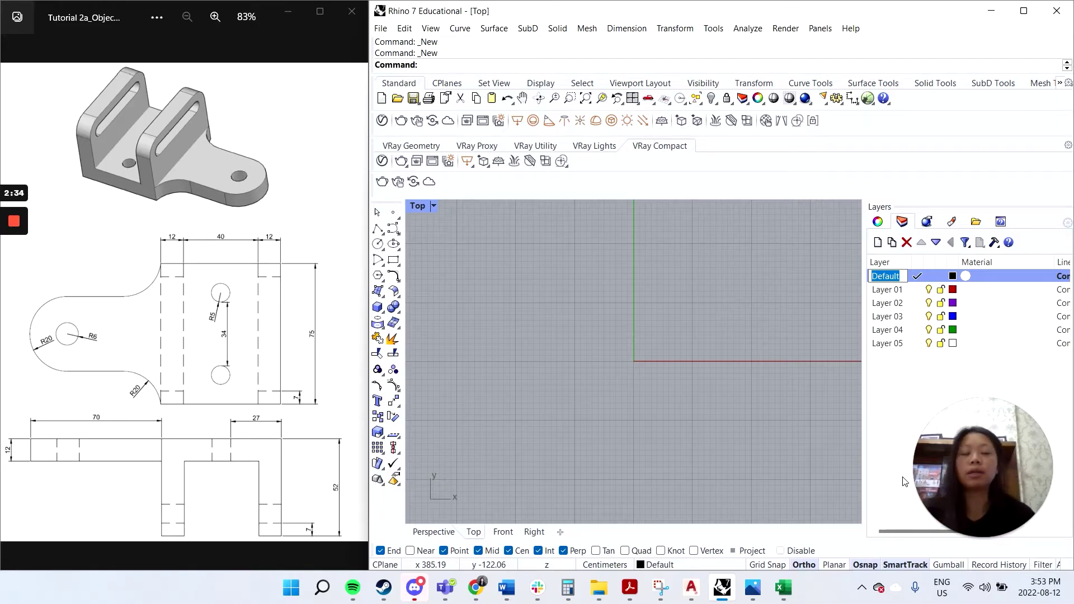
type("Po")
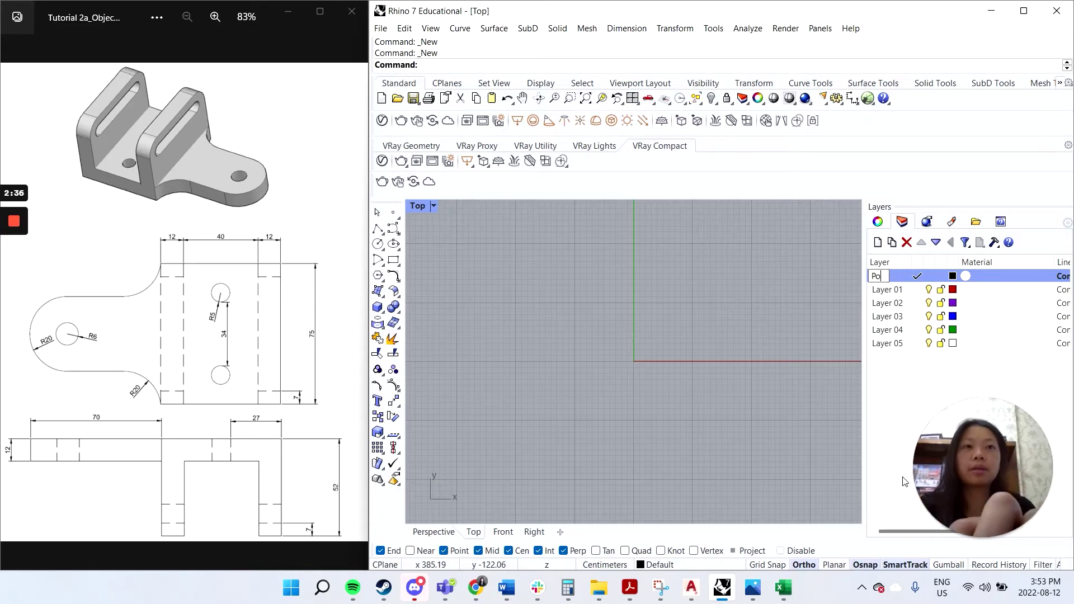
type("lylines -")
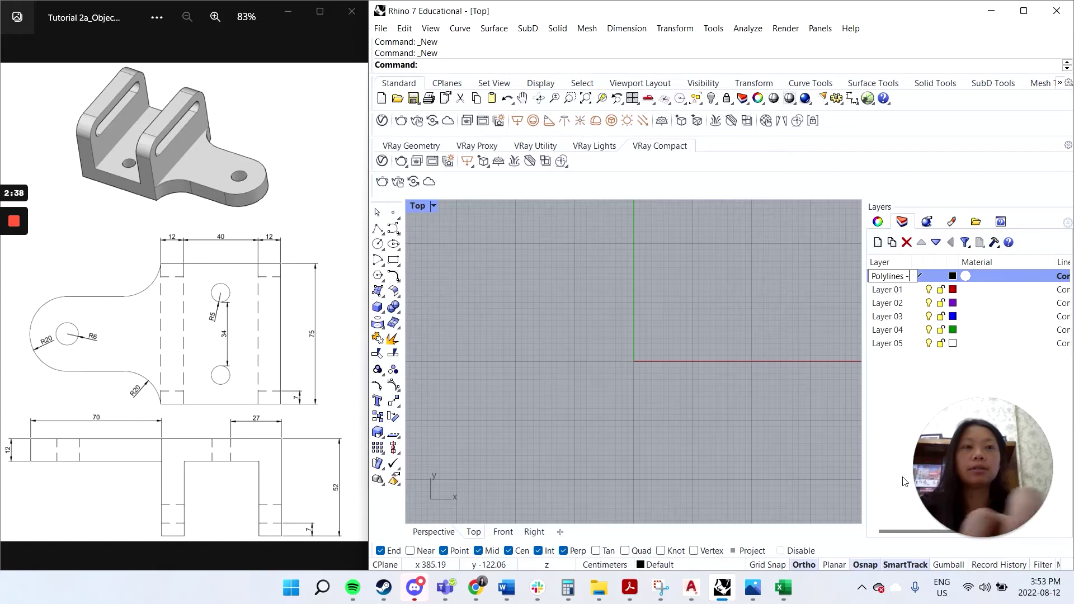
type(" Solid")
key("Return")
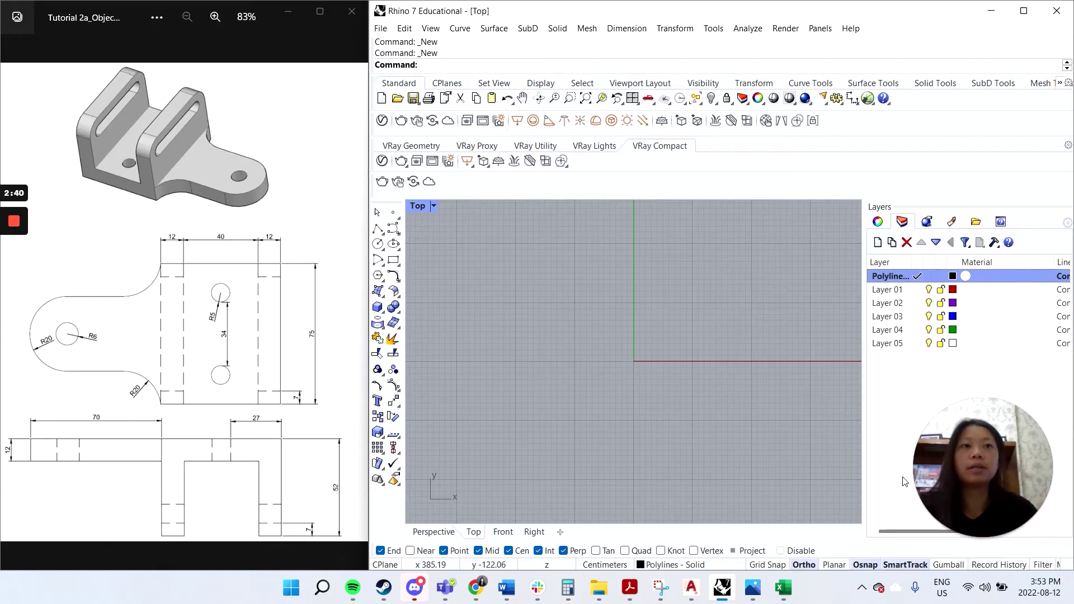
left_click_drag(911, 262, 947, 261)
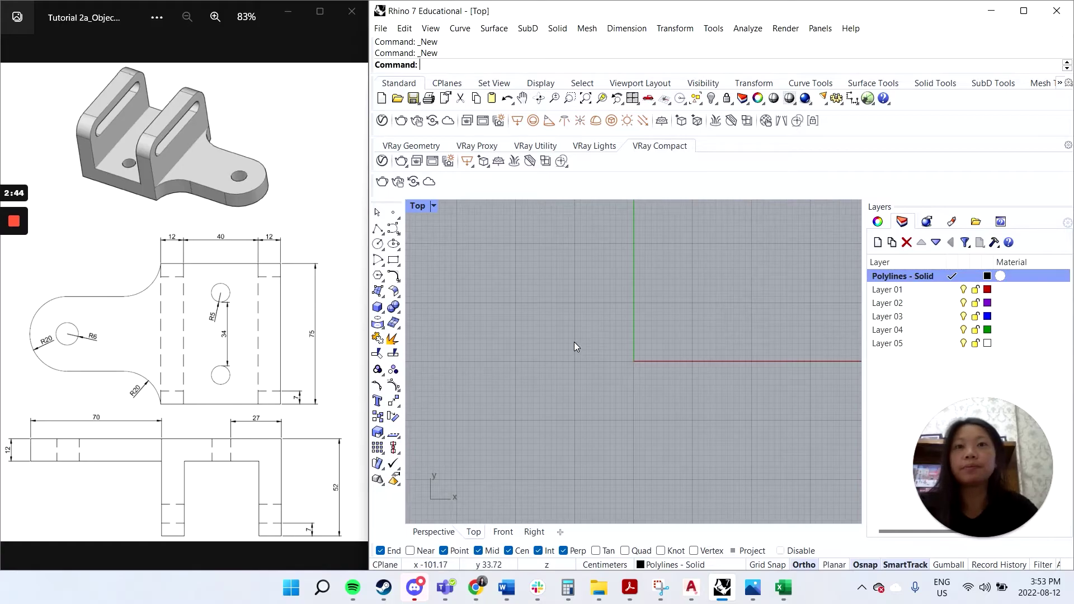
Start a polyline with its first point at the origin (0,0).
left_click(378, 227)
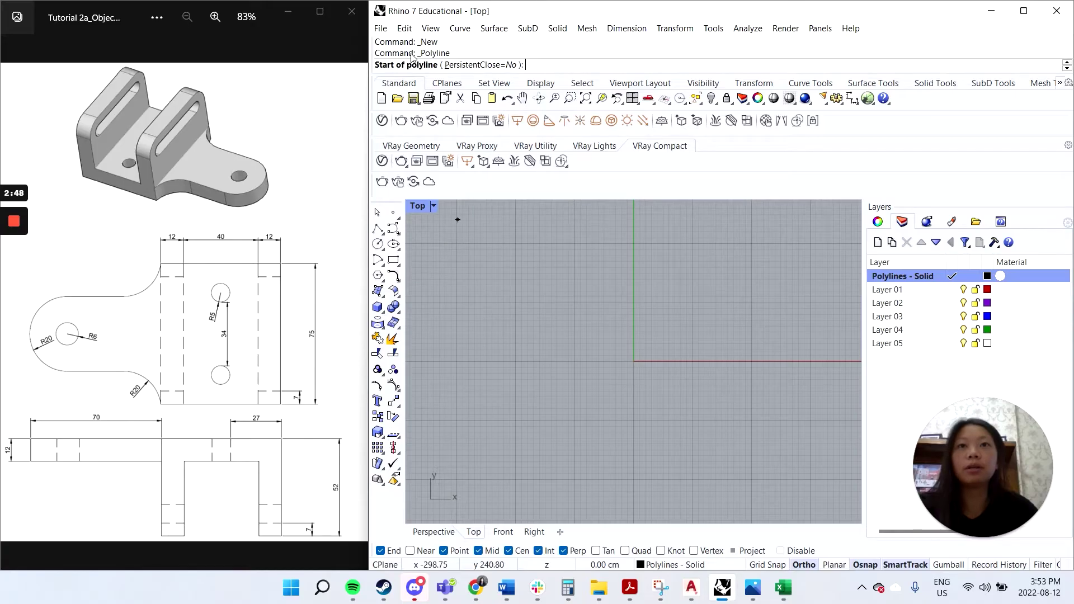
type("polyline")
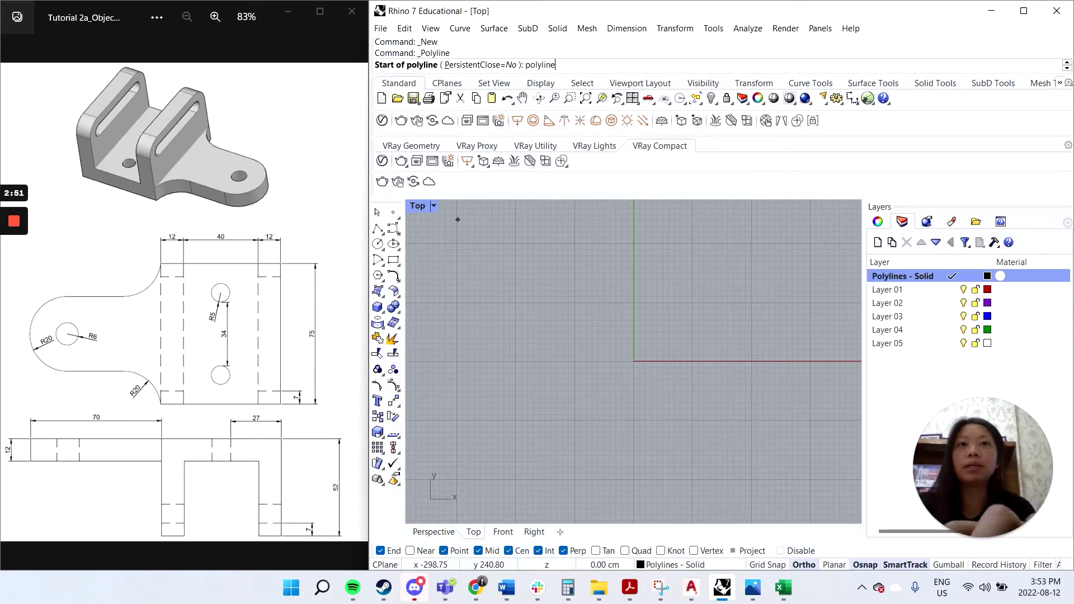
key("Return")
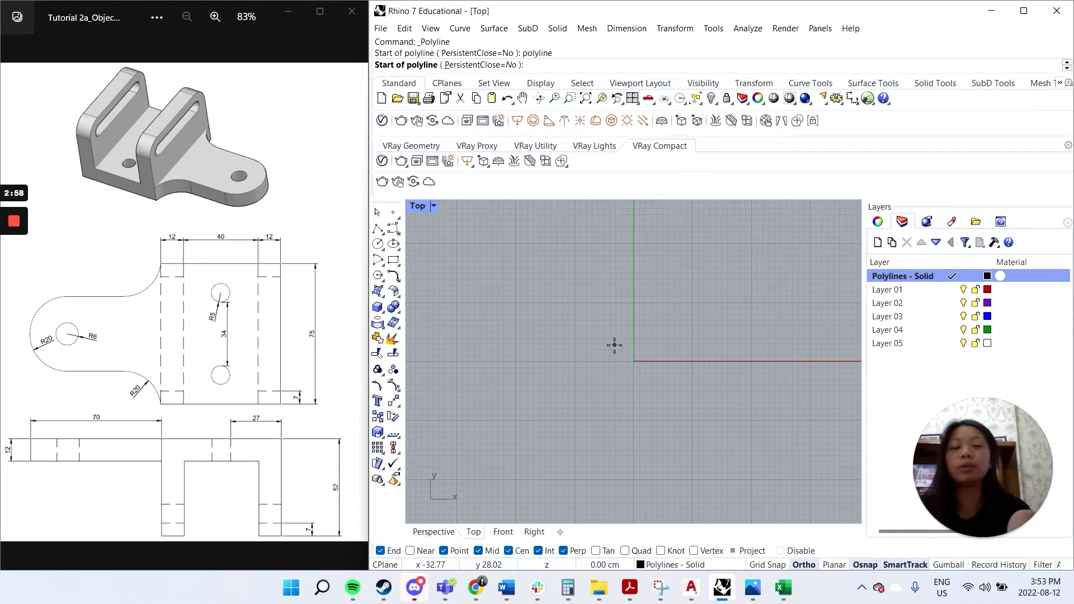
type("0,0")
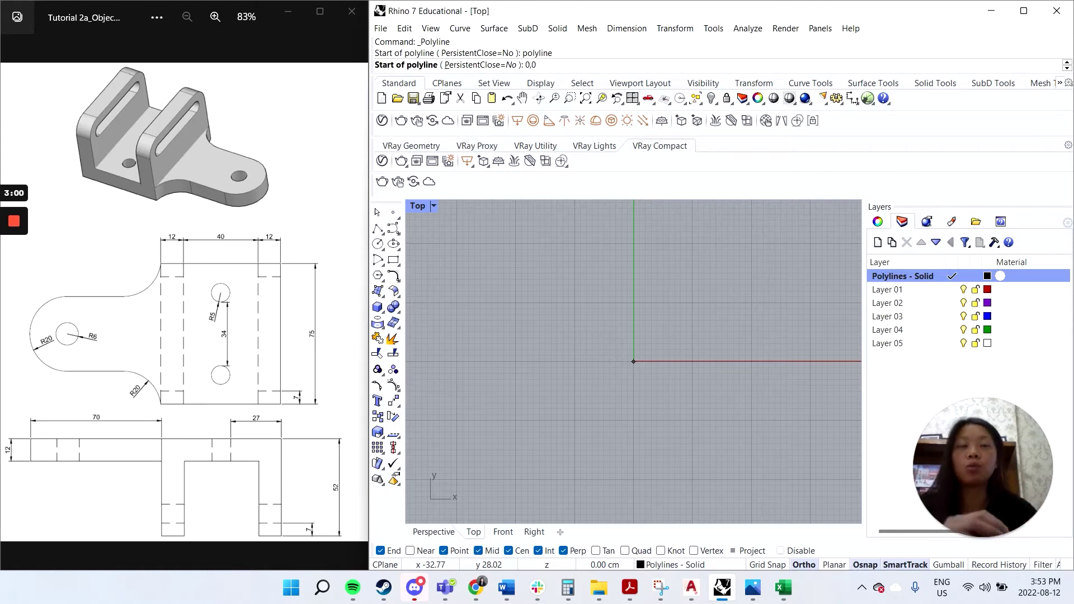
key("Return")
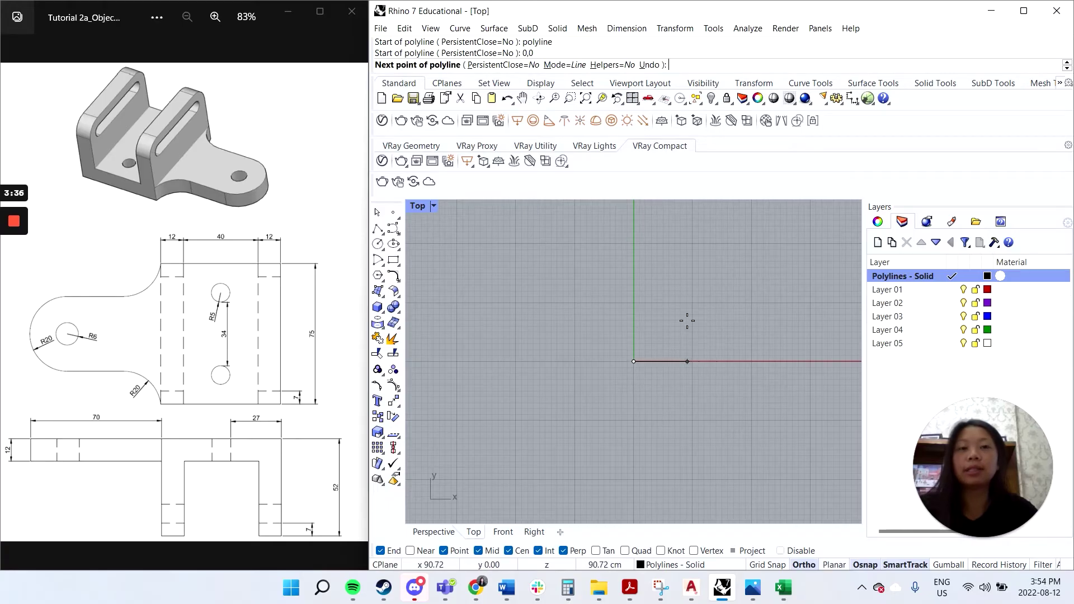
Draw the first two top-edge segments, 12 cm and 40 cm to the right.
type("12")
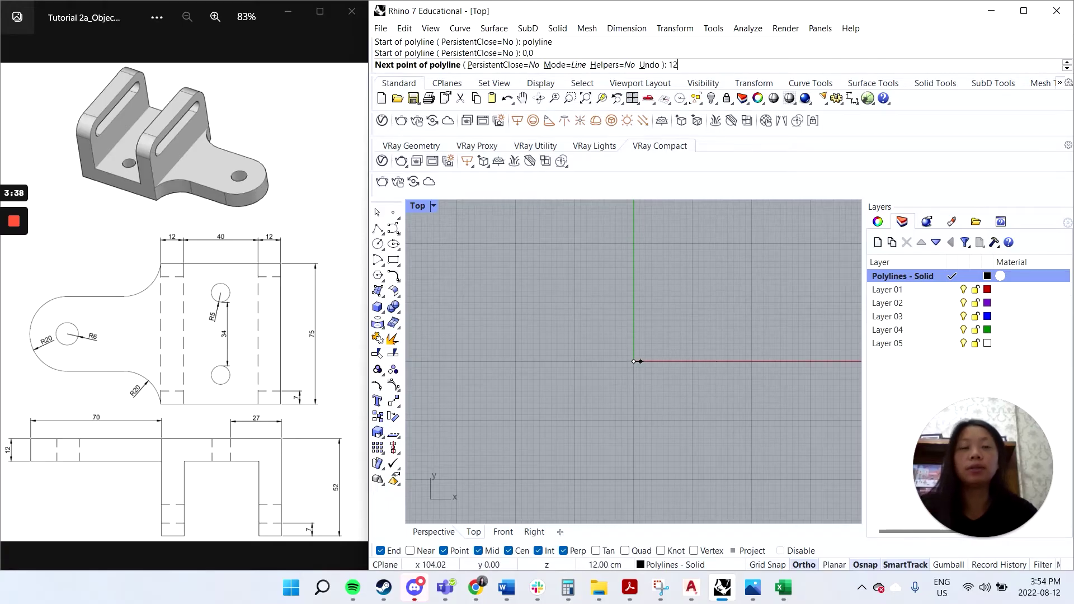
key("Return")
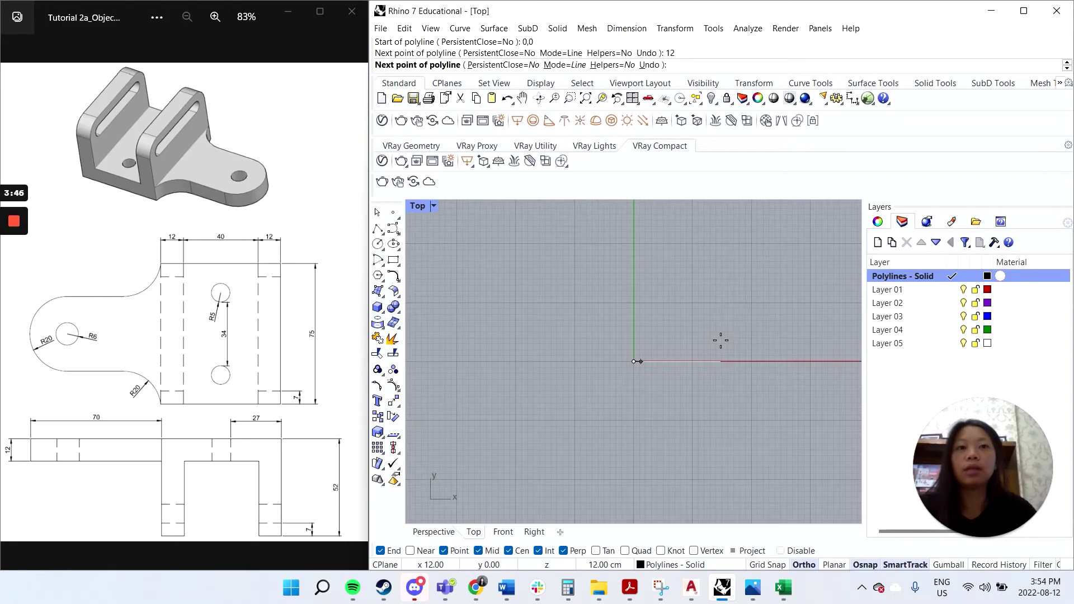
left_click(715, 364)
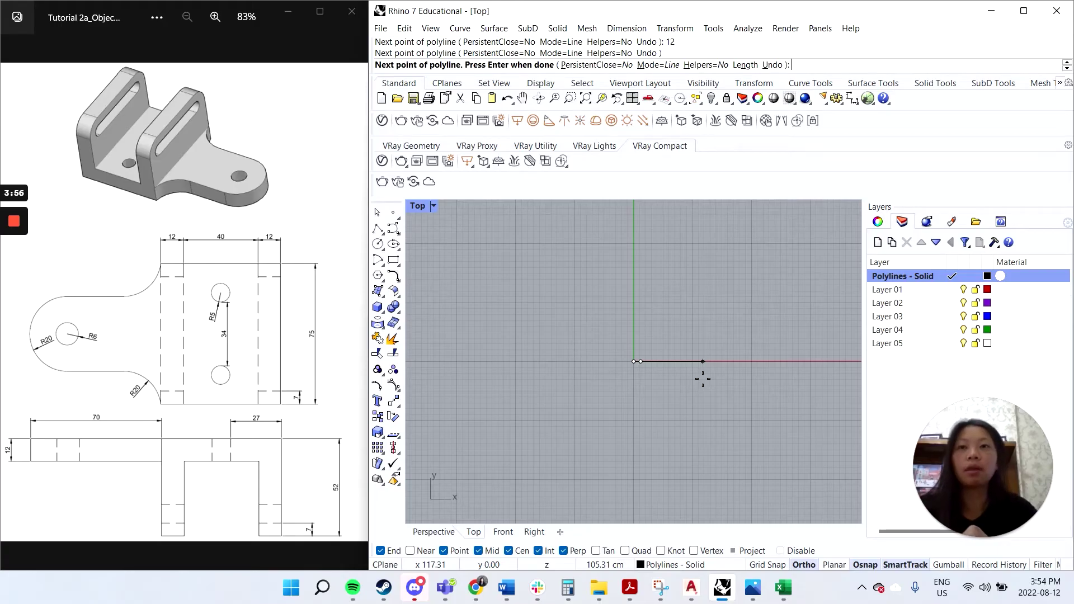
type("40")
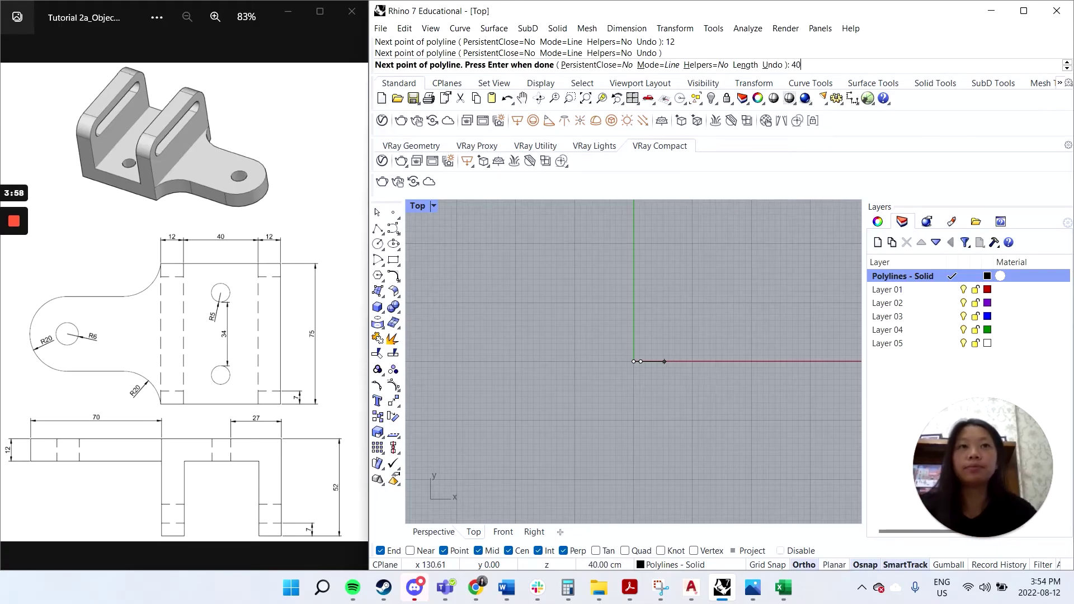
key("Return")
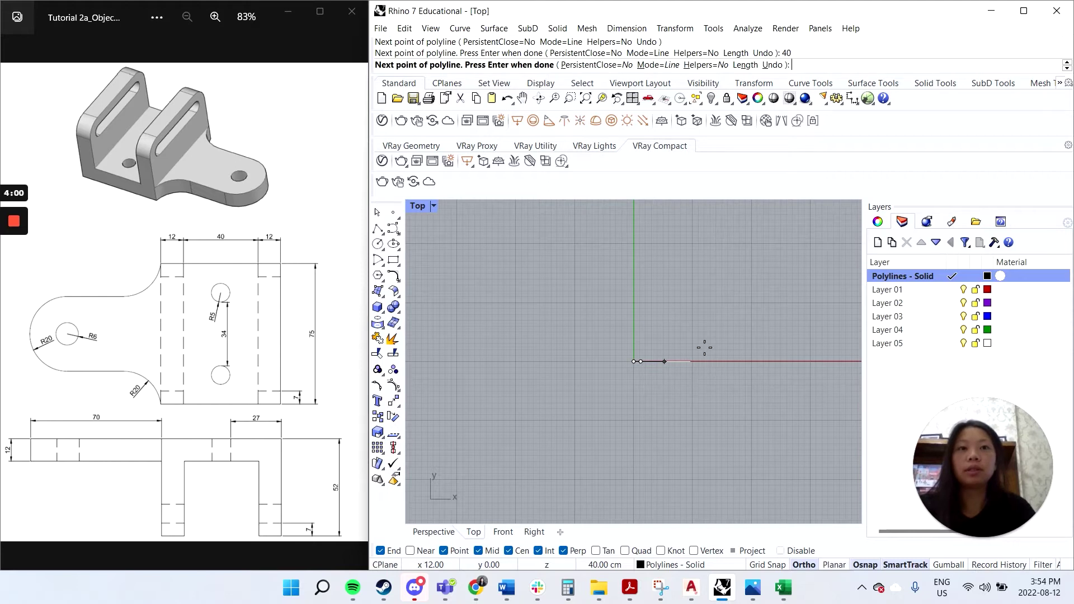
left_click(709, 357)
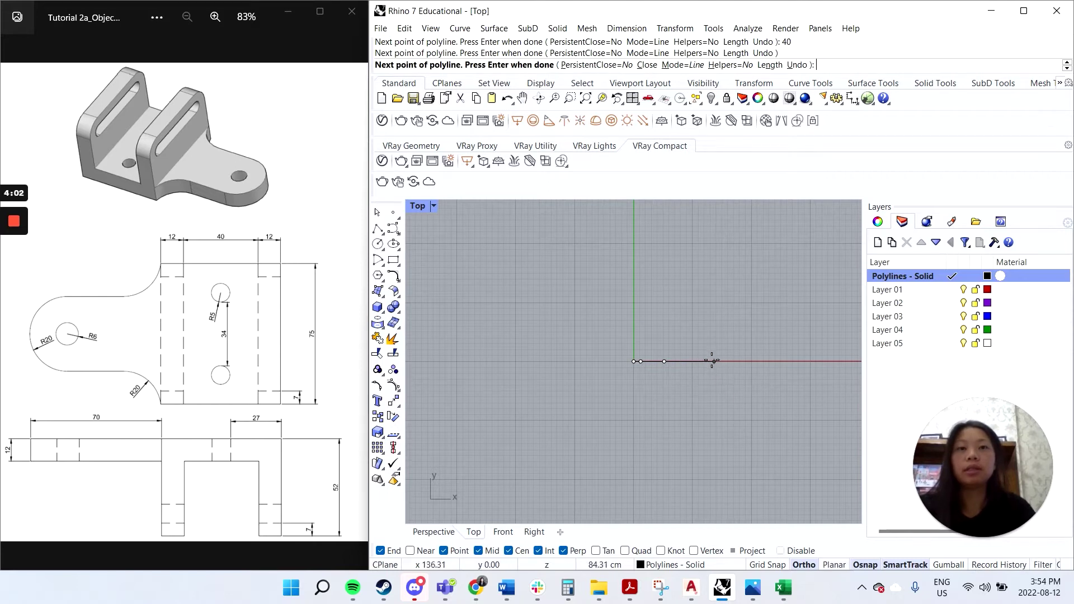
Add a 12 cm top segment, run 80 cm down, and head back left along the bottom.
type("12")
key("Return")
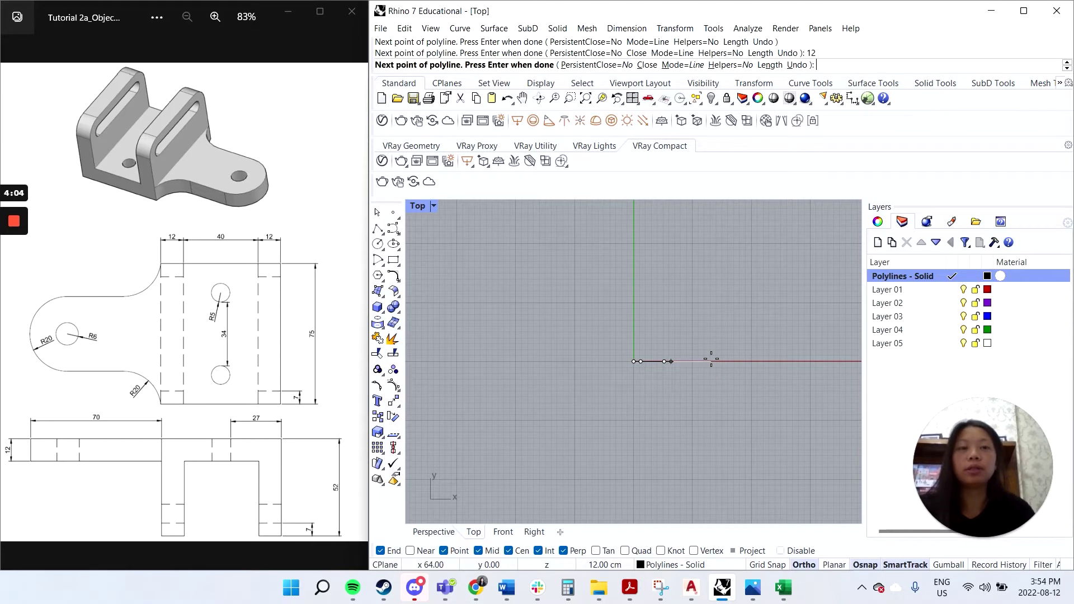
left_click(710, 359)
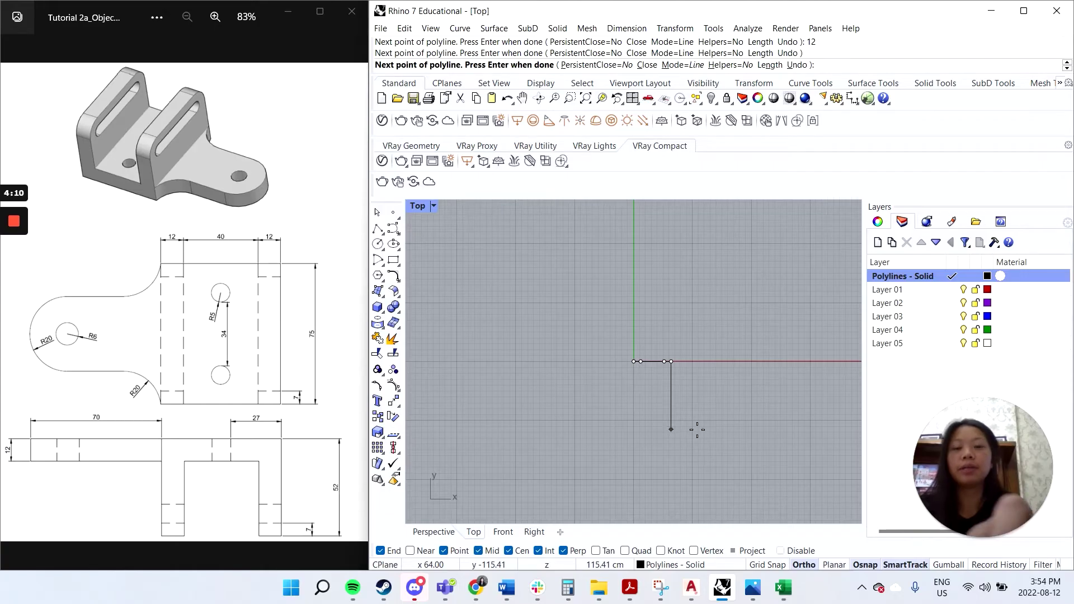
type("80")
key("Return")
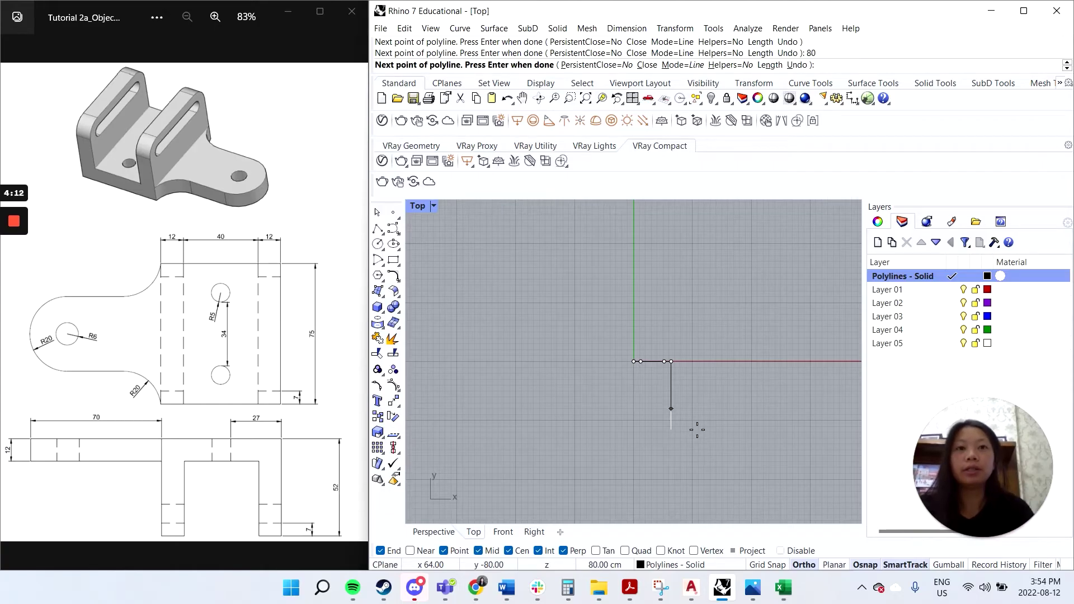
left_click(635, 417)
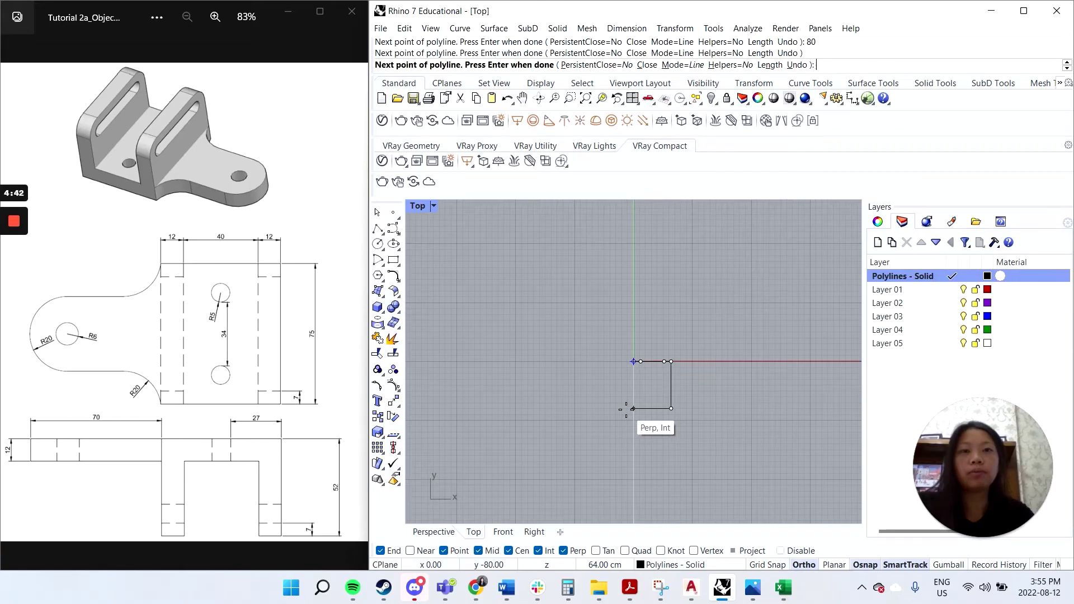
Place the bottom-left corner, then add a 20 cm rise and a 70 cm horizontal segment.
left_click(632, 408)
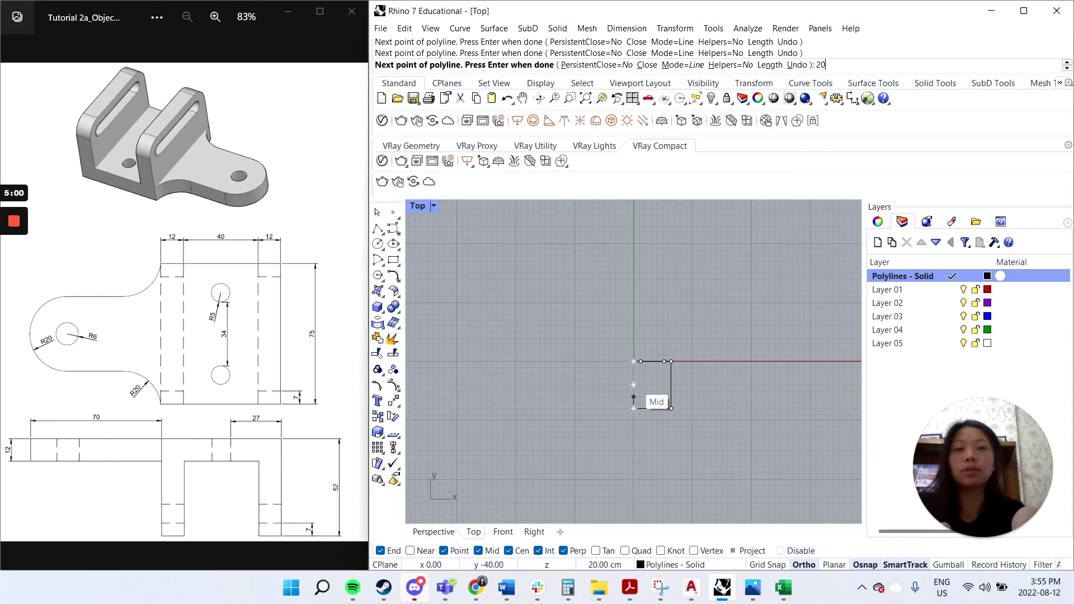
type("20")
key("Return")
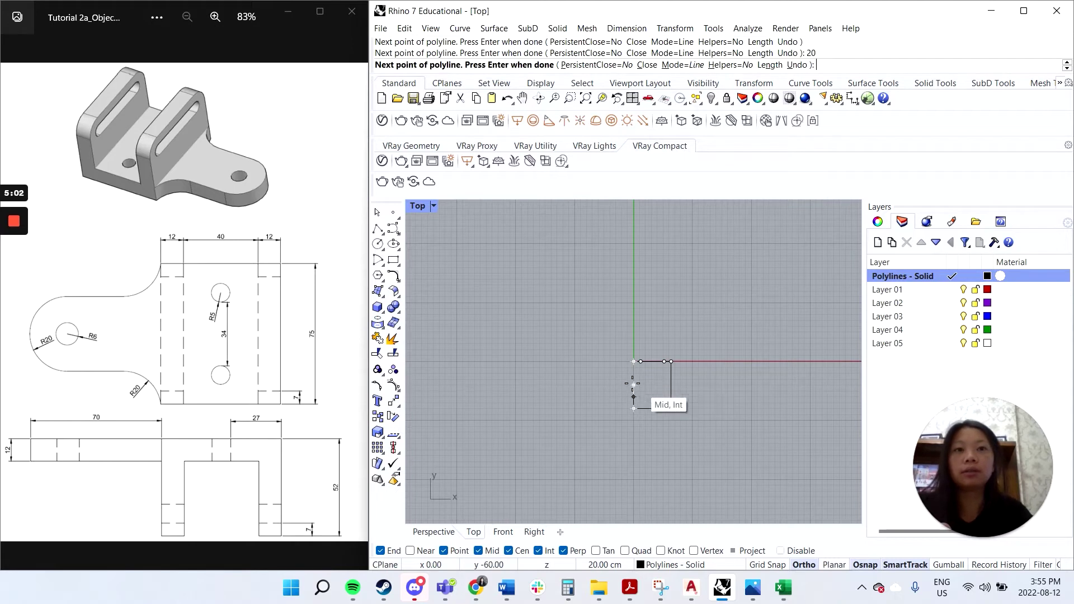
left_click(635, 384)
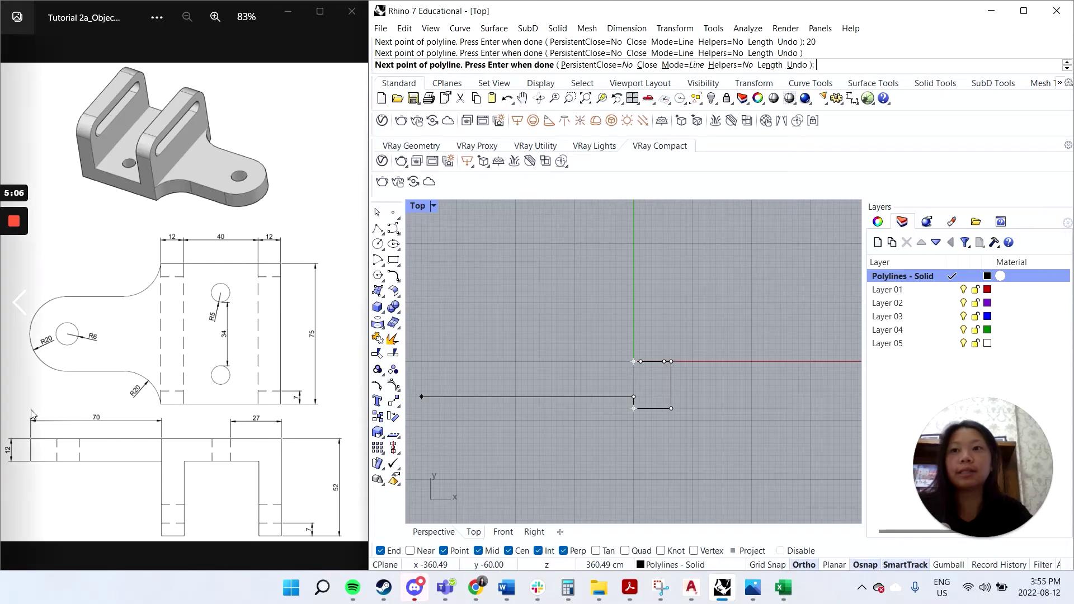
type("70")
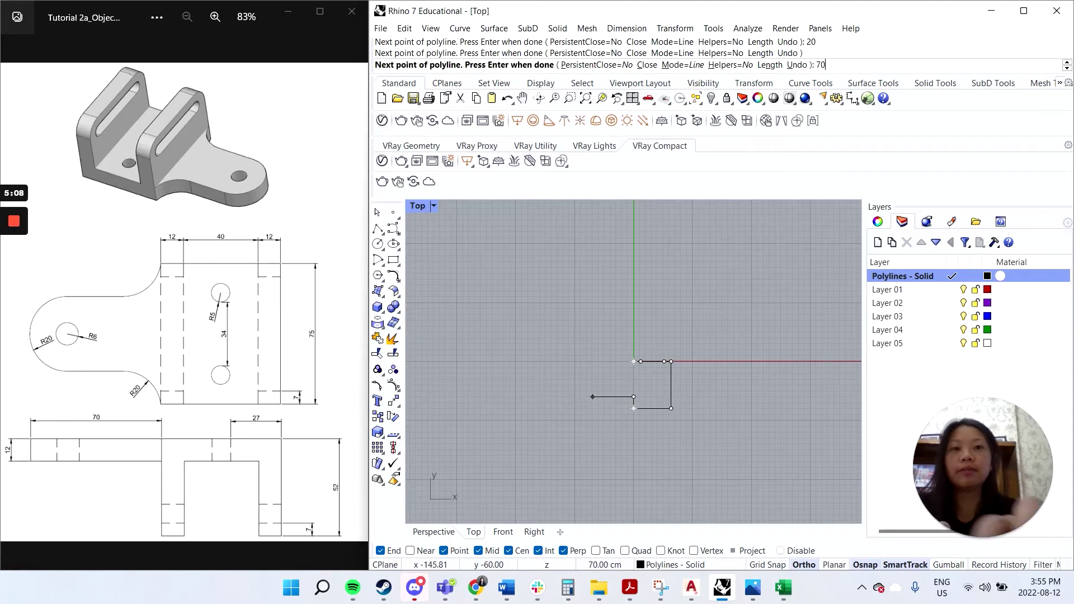
key("Return")
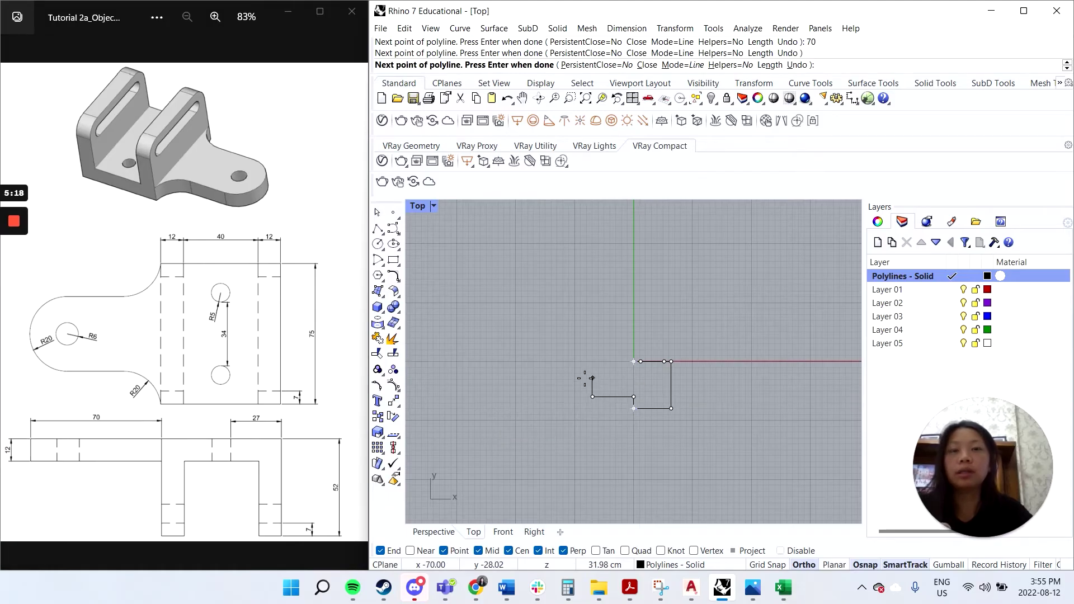
Add the 40 cm vertical edge and remaining corners, then close the polyline.
type("40")
key("Return")
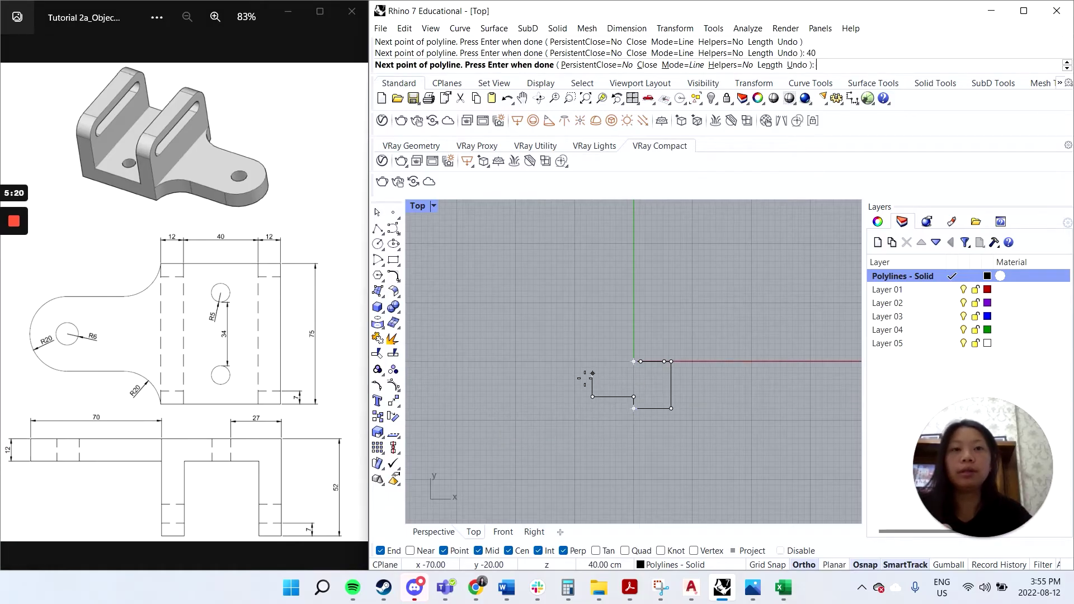
left_click(592, 373)
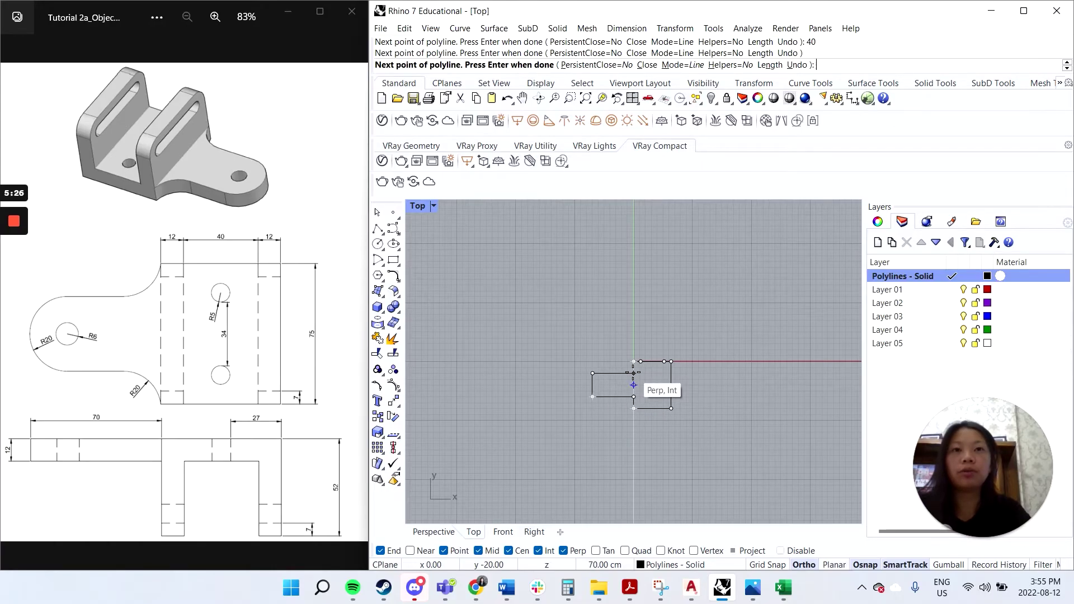
left_click(634, 373)
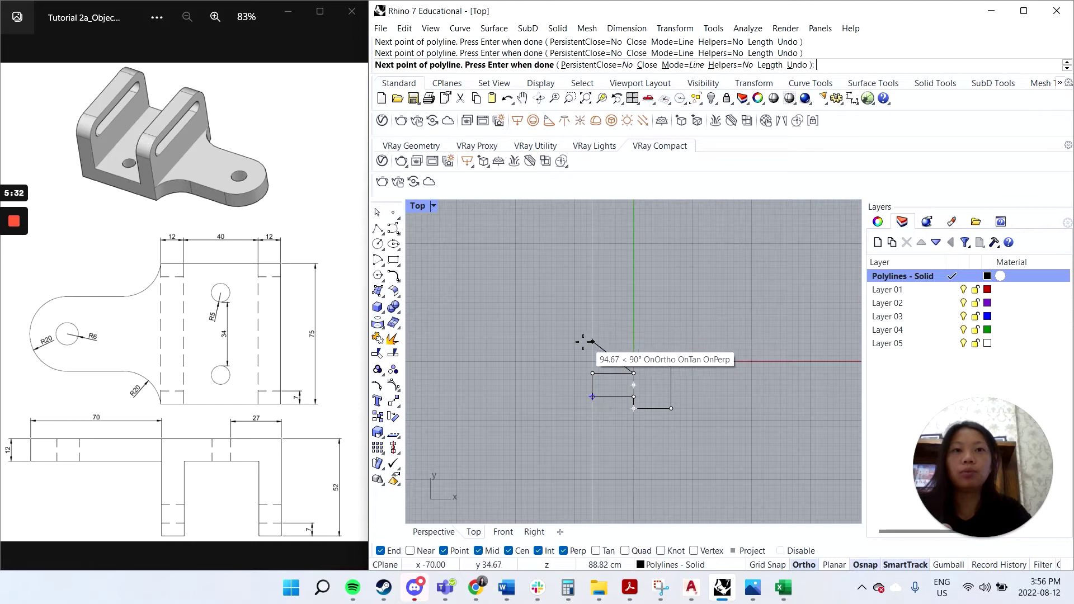
left_click(634, 361)
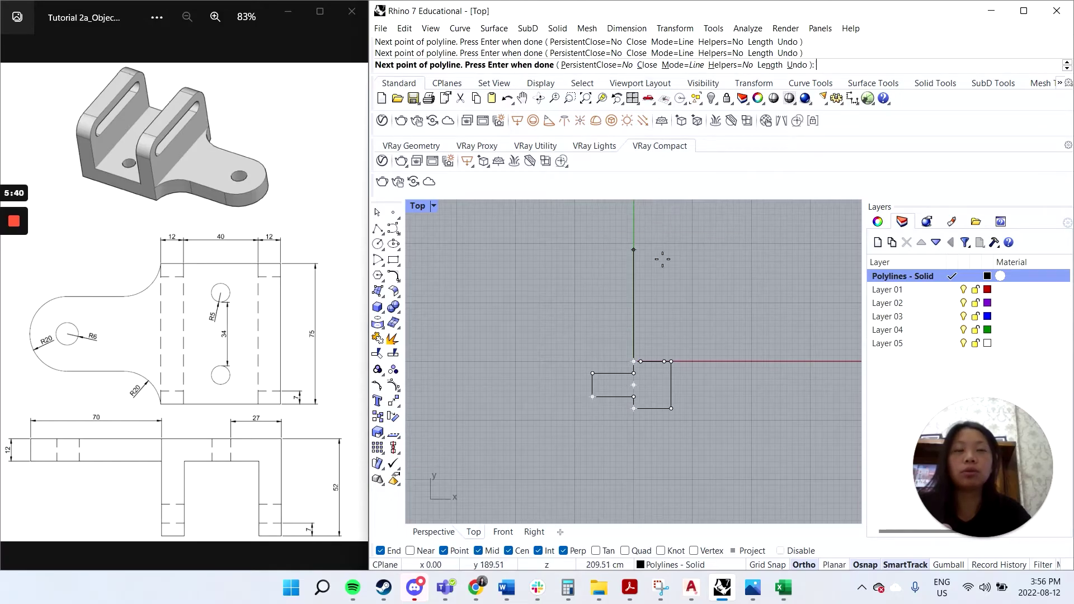
left_click(647, 65)
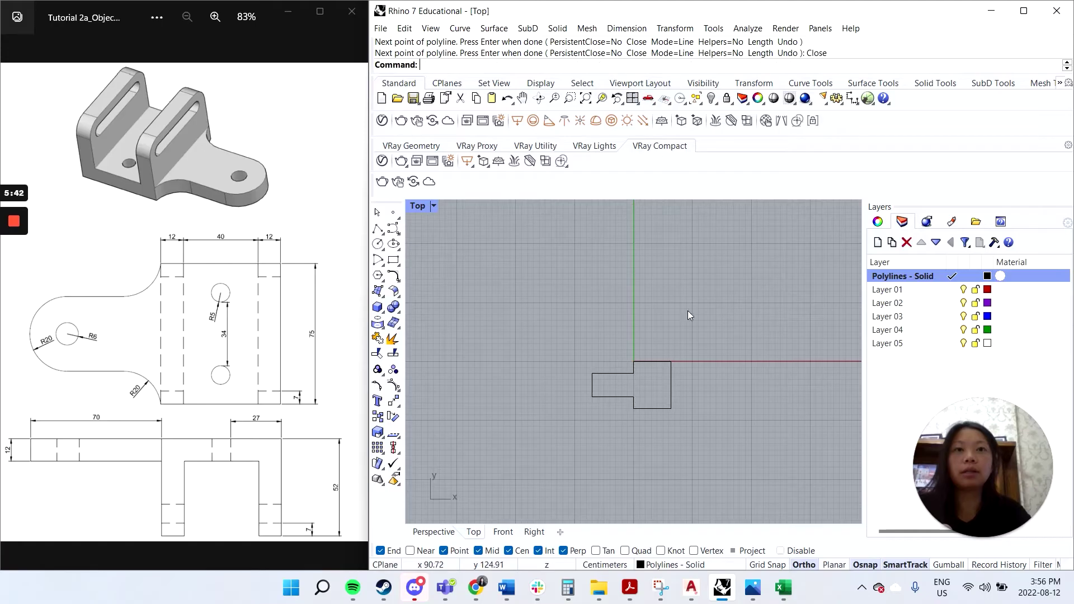
Select the closed outline a few times to confirm it is one curve.
left_click(672, 402)
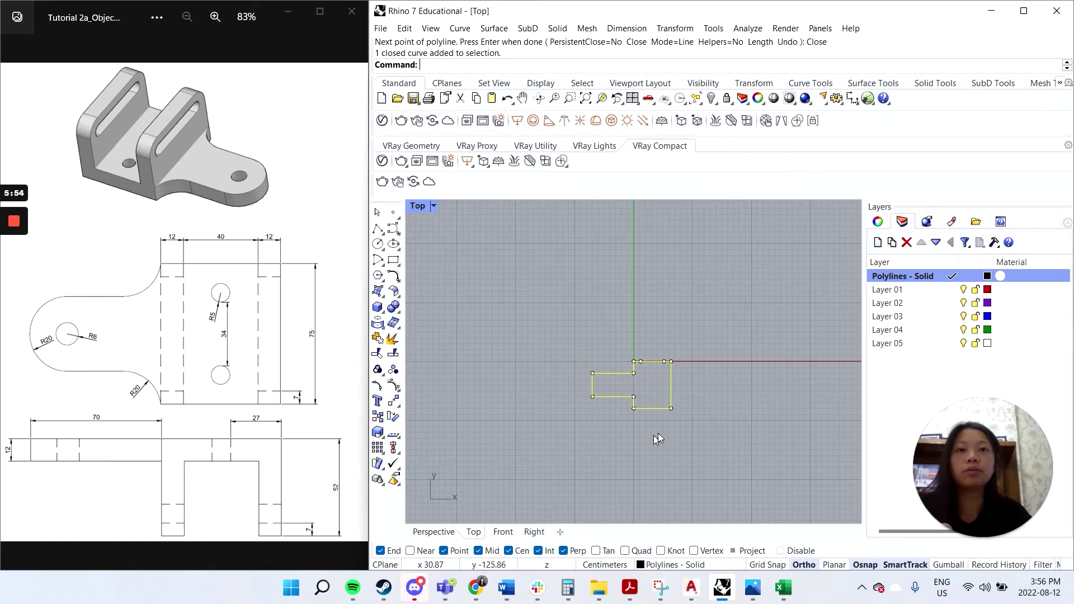
key("Escape")
left_click(671, 384)
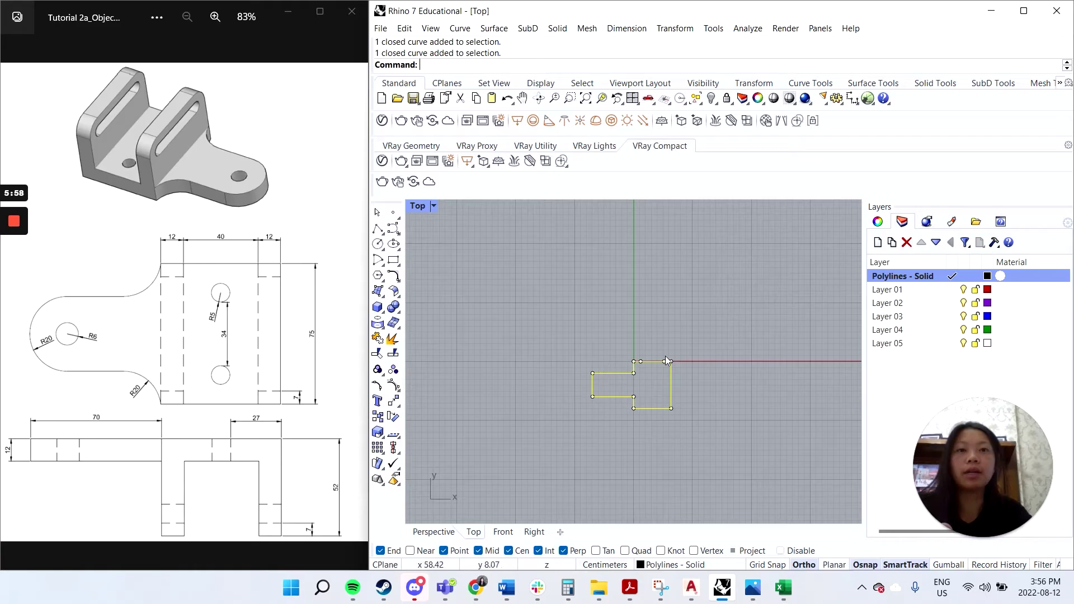
key("Escape")
left_click(670, 389)
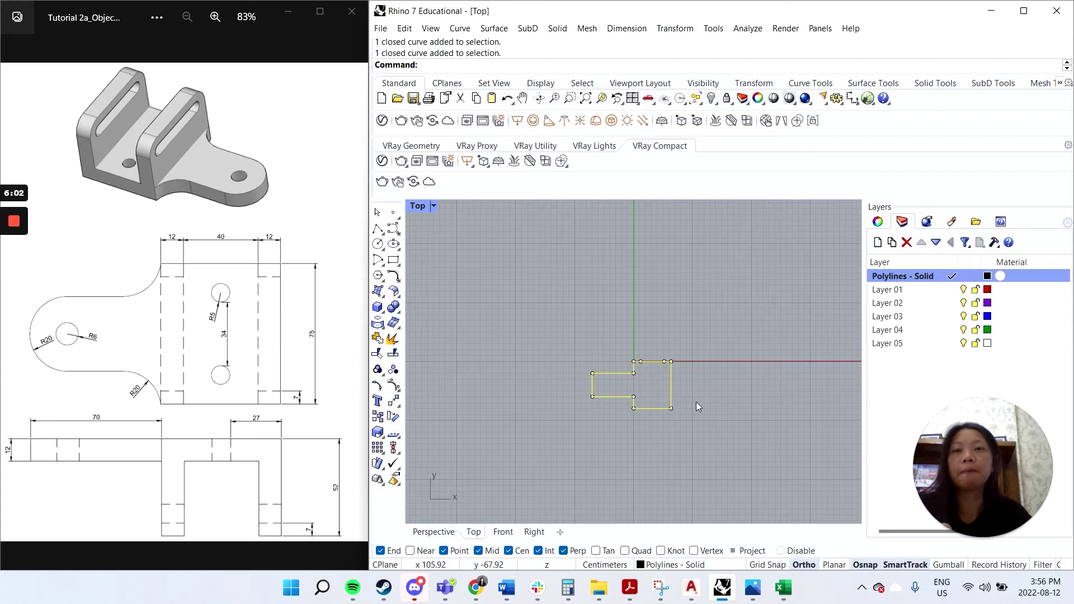
key("Escape")
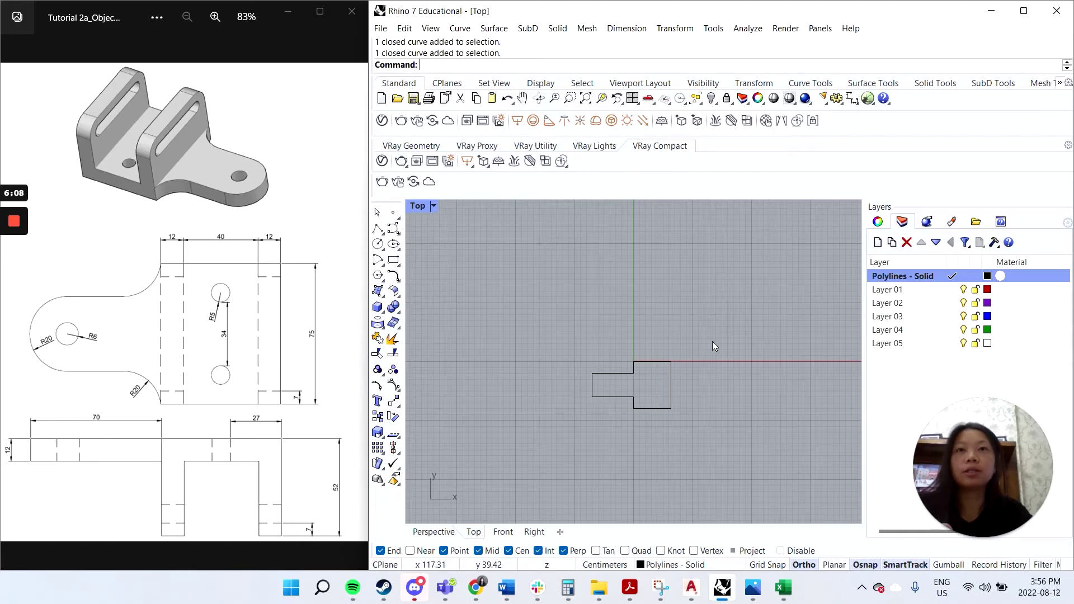
Fillet the inner top corner between tab and main body with radius 20 and Trim=No.
type("Fillet")
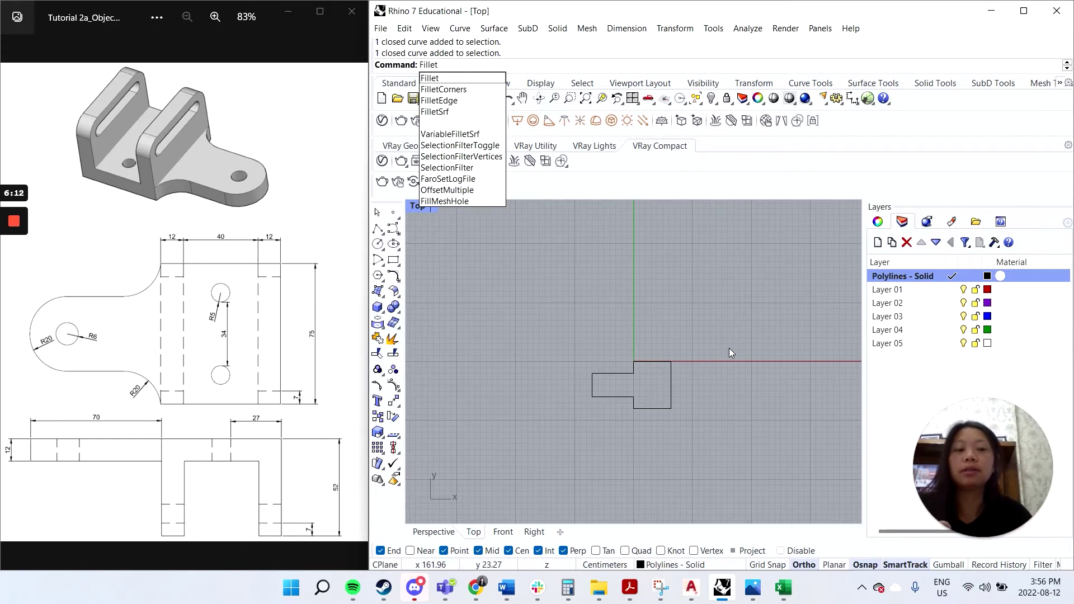
key("Return")
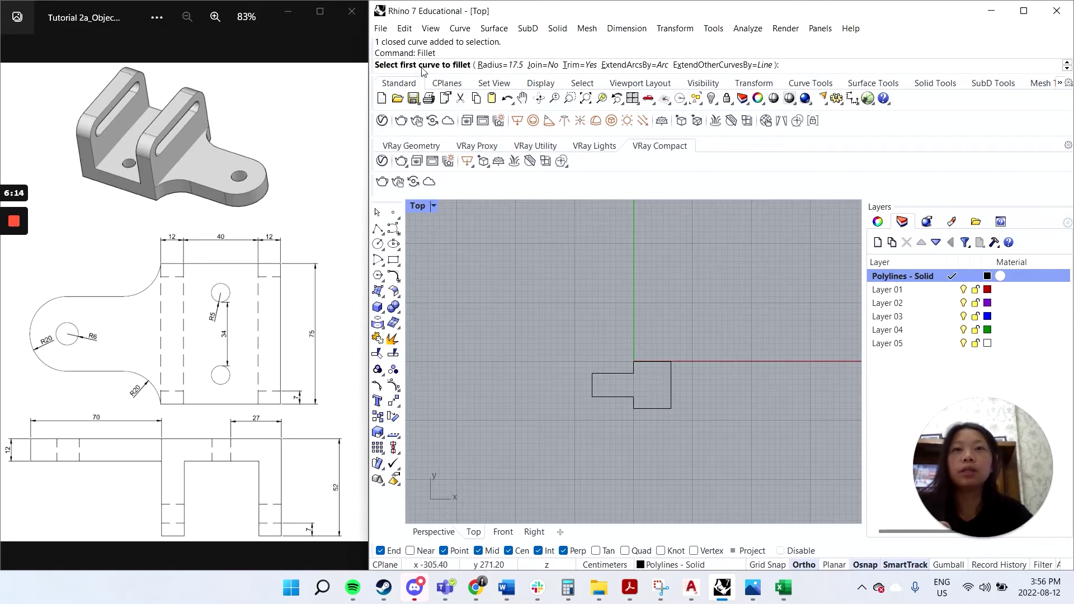
left_click(501, 66)
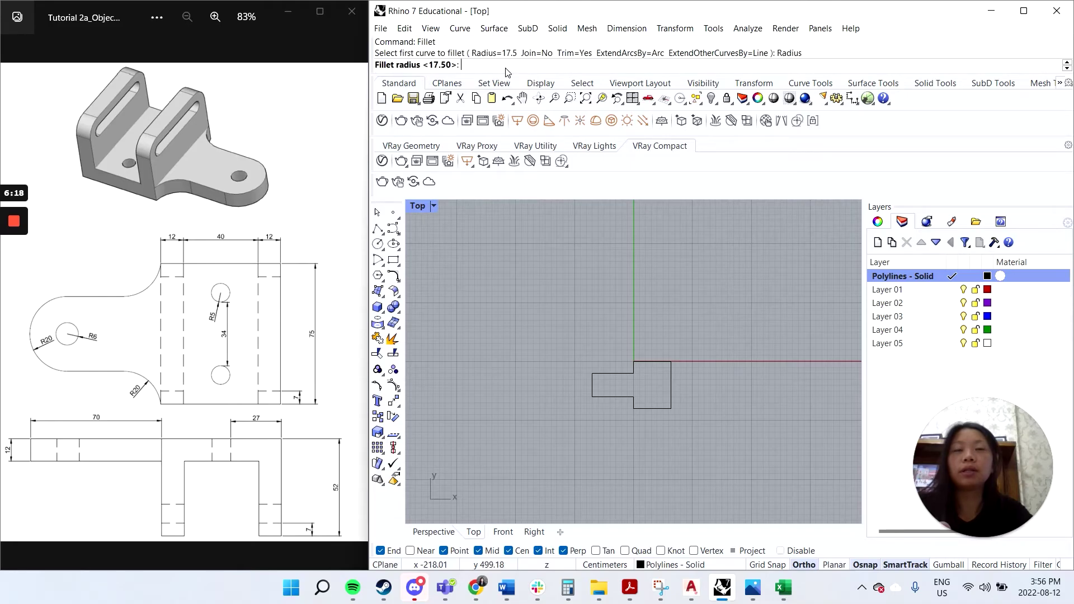
type("20")
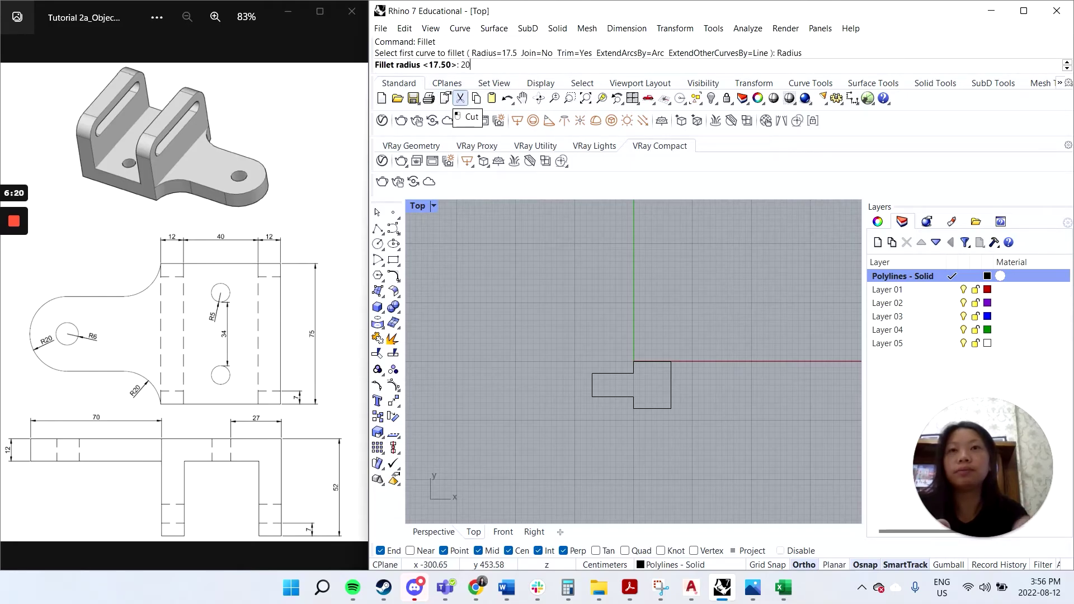
key("Return")
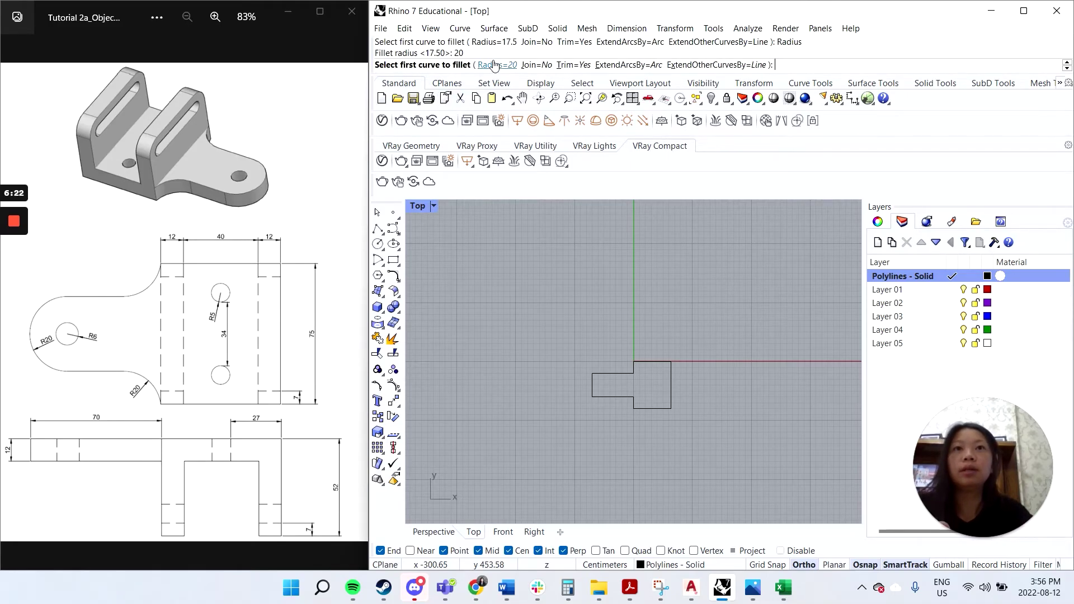
left_click(576, 65)
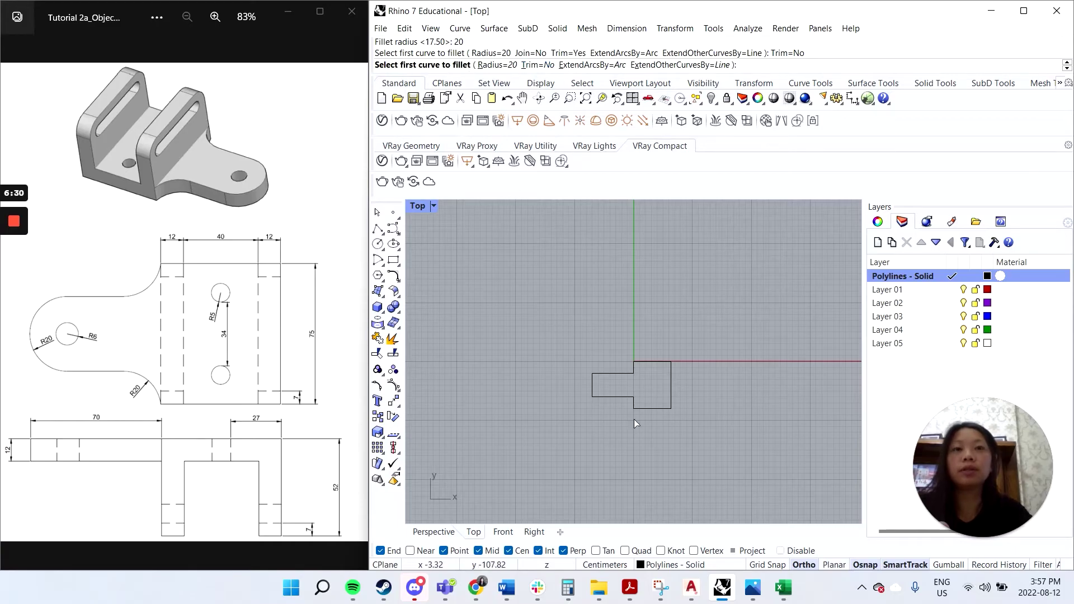
left_click(631, 368)
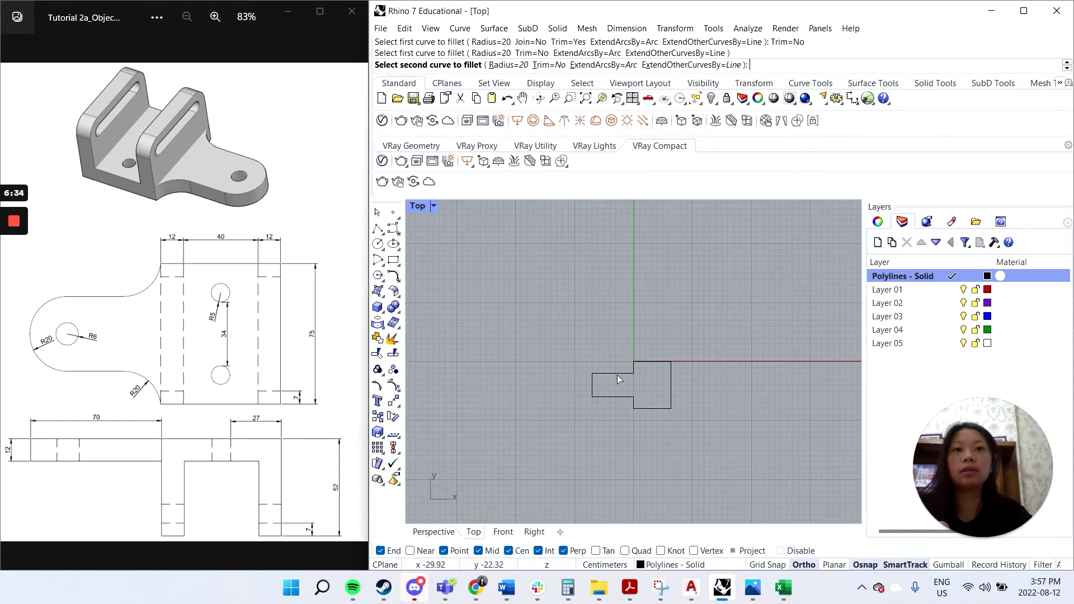
left_click(616, 373)
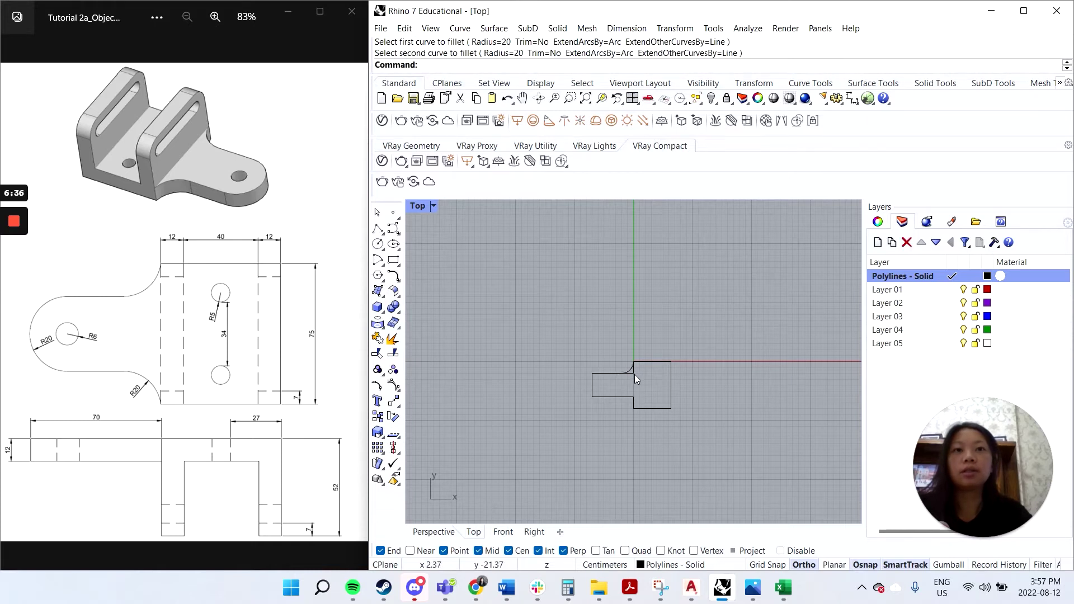
scroll(634, 374, "up", 5)
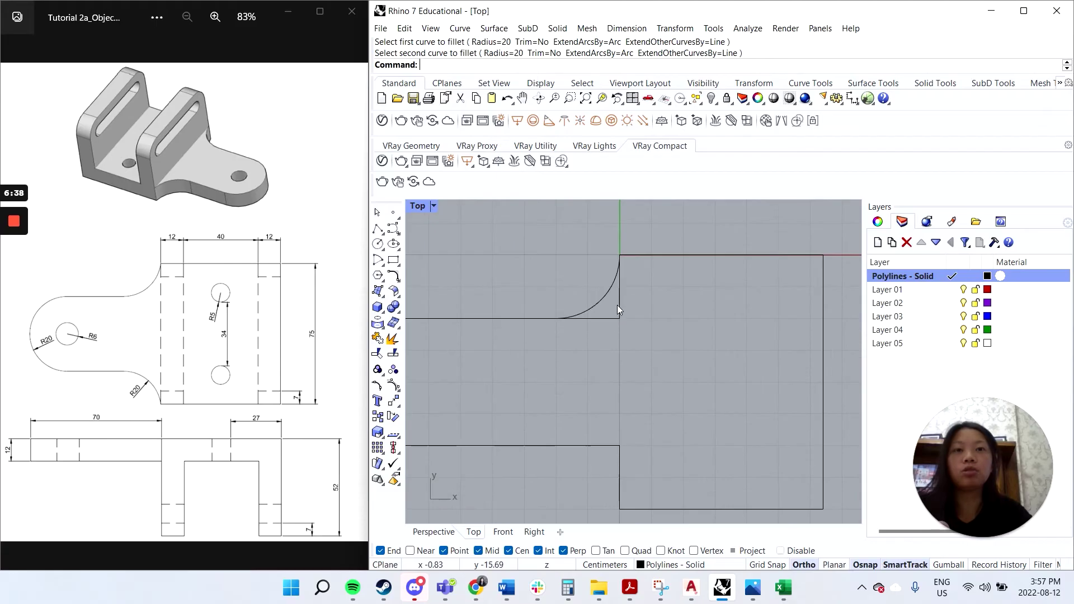
scroll(610, 315, "down", 2)
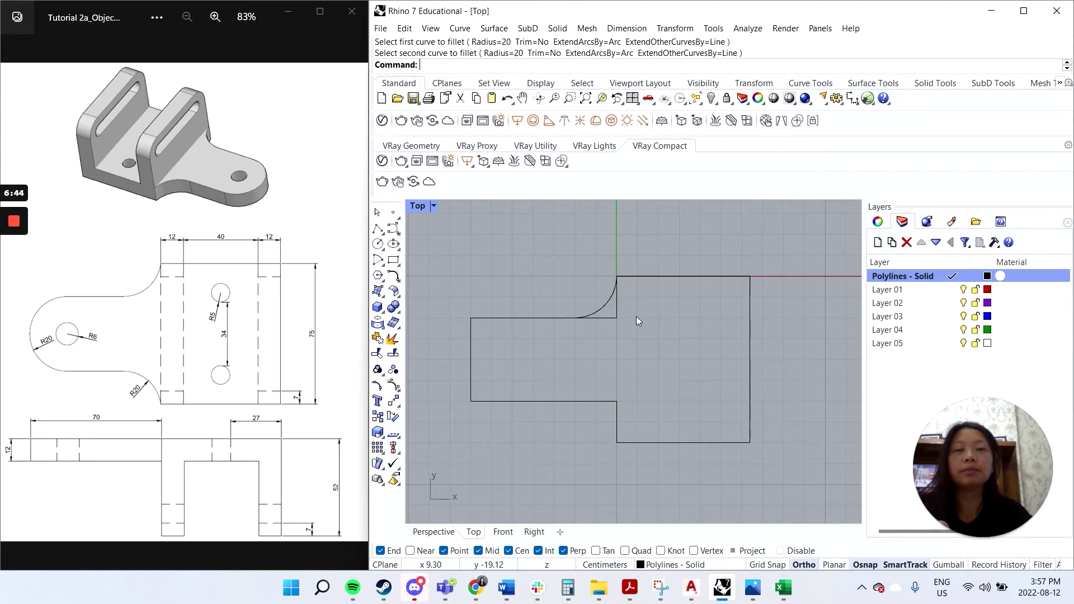
Undo the untrimmed fillet and redo both inner corners as trimmed radius-20 fillets.
key("ctrl+z")
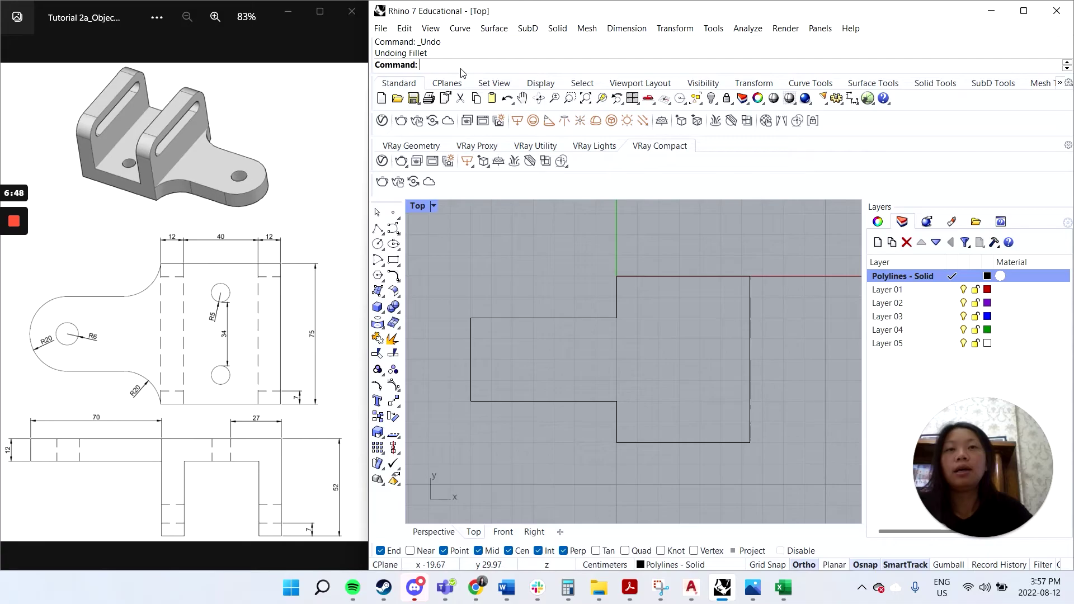
type("fillet")
key("Return")
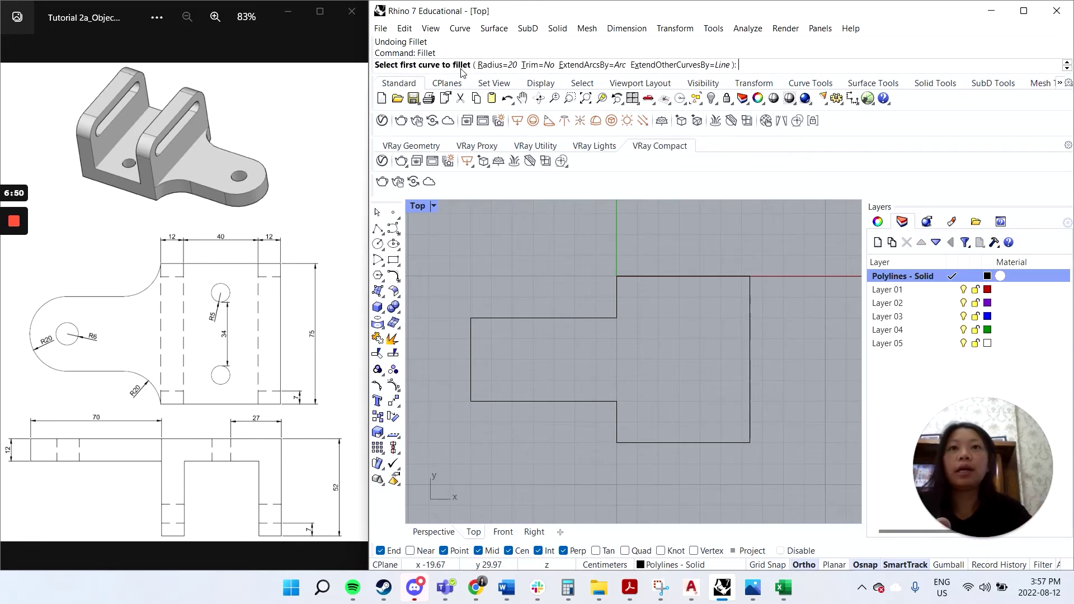
left_click(552, 66)
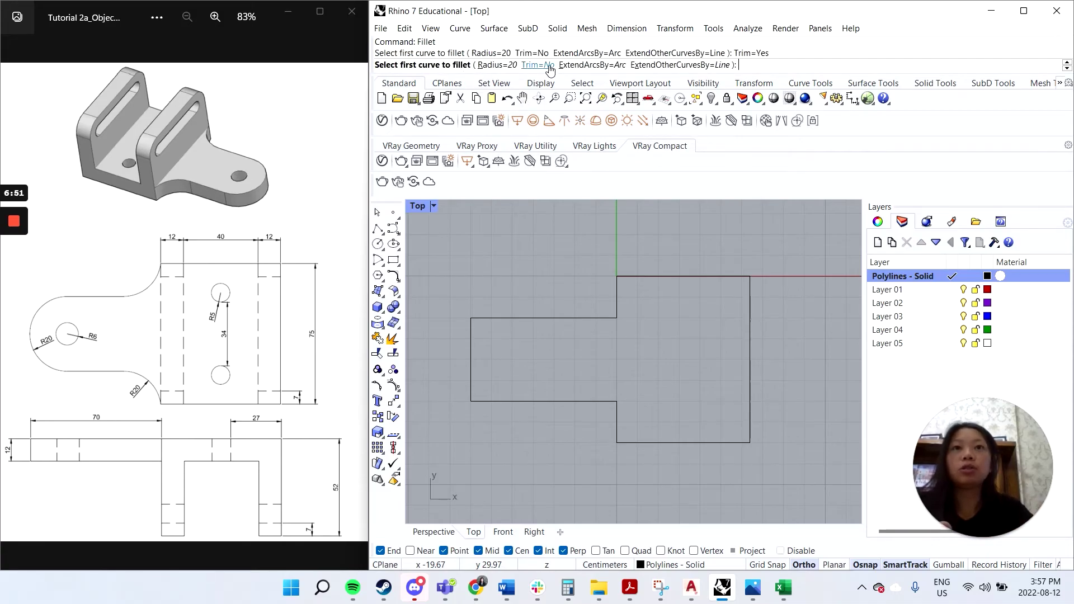
left_click(619, 290)
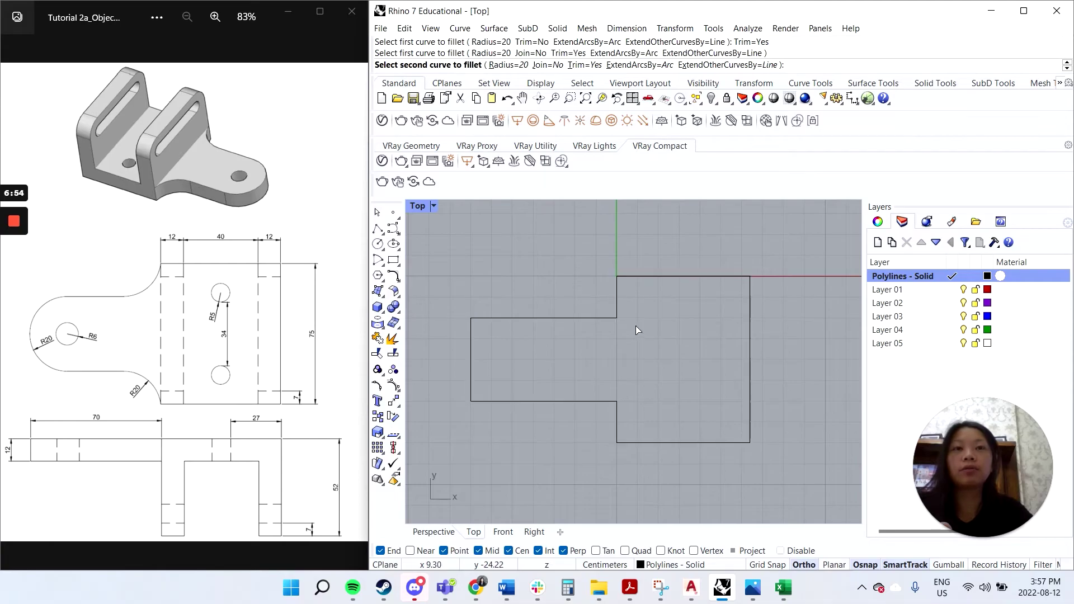
left_click(594, 318)
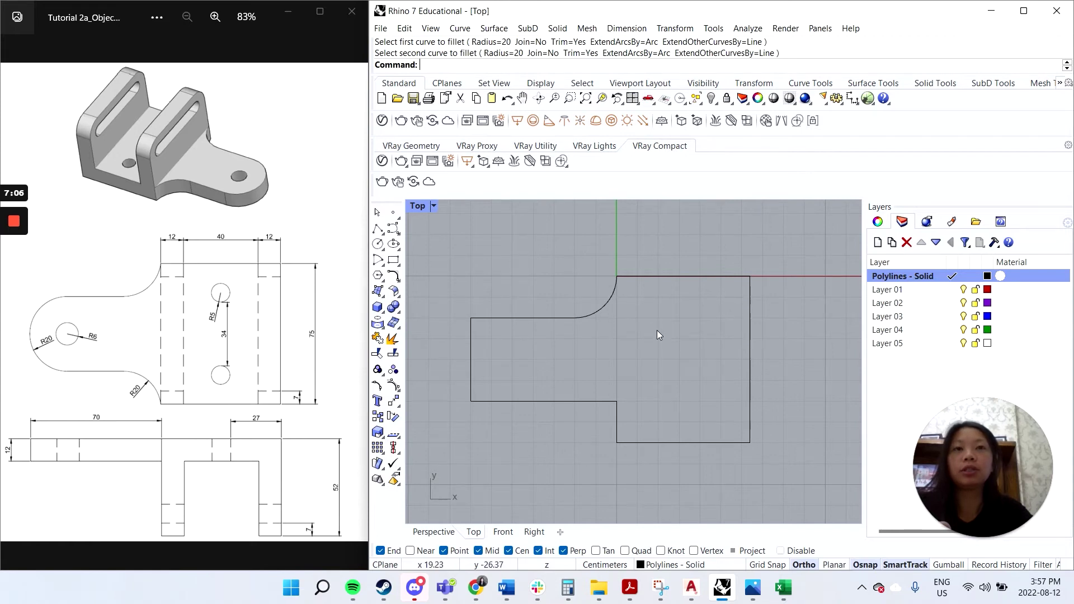
key("Return")
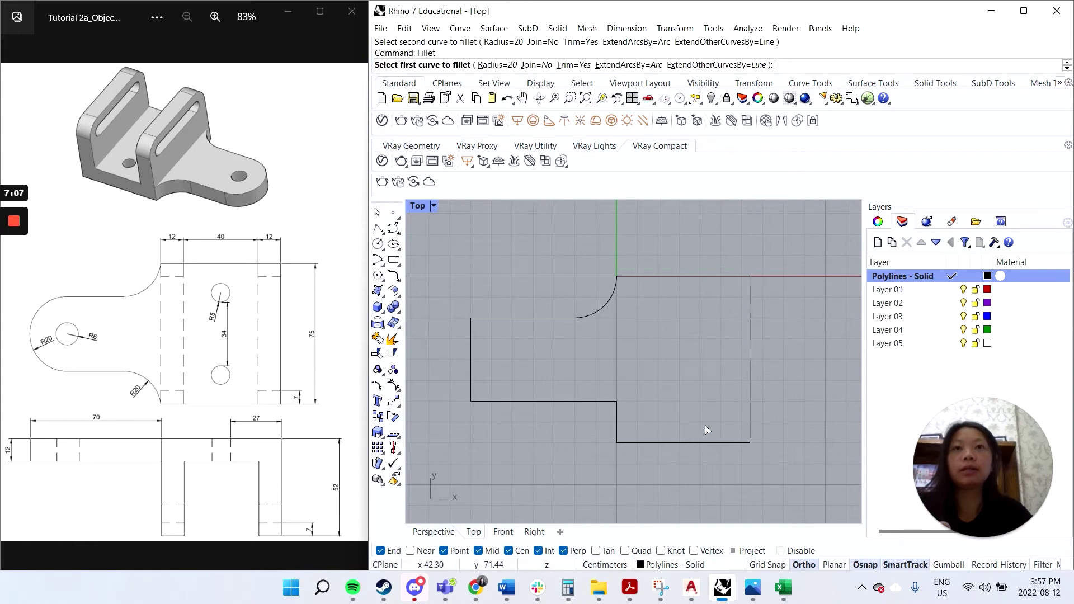
left_click(595, 401)
left_click(616, 421)
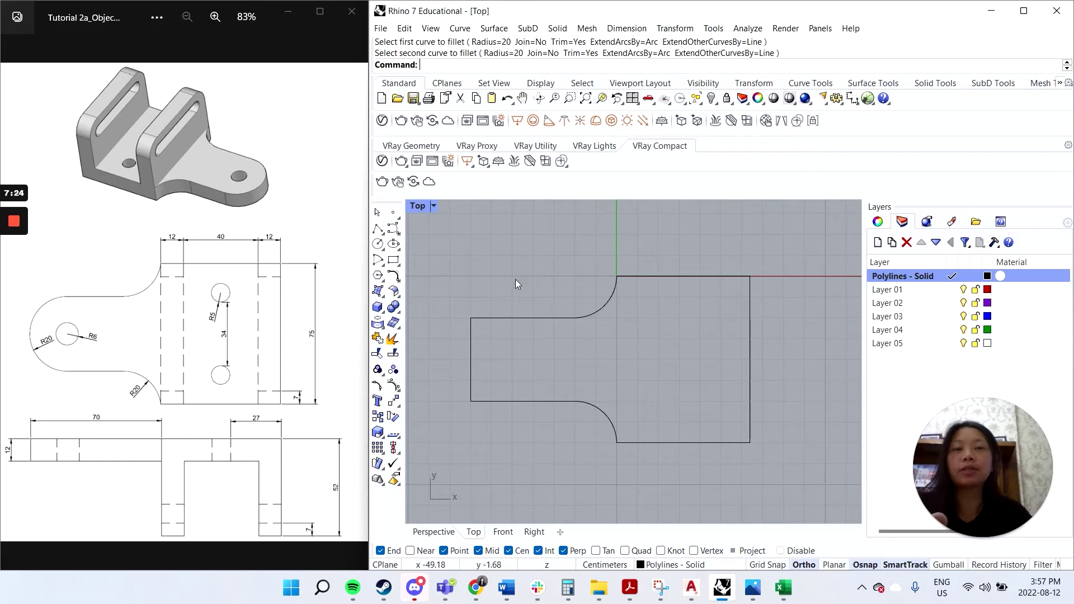
Fillet the tab's top-left and bottom-left corners into a semicircular end.
key("Return")
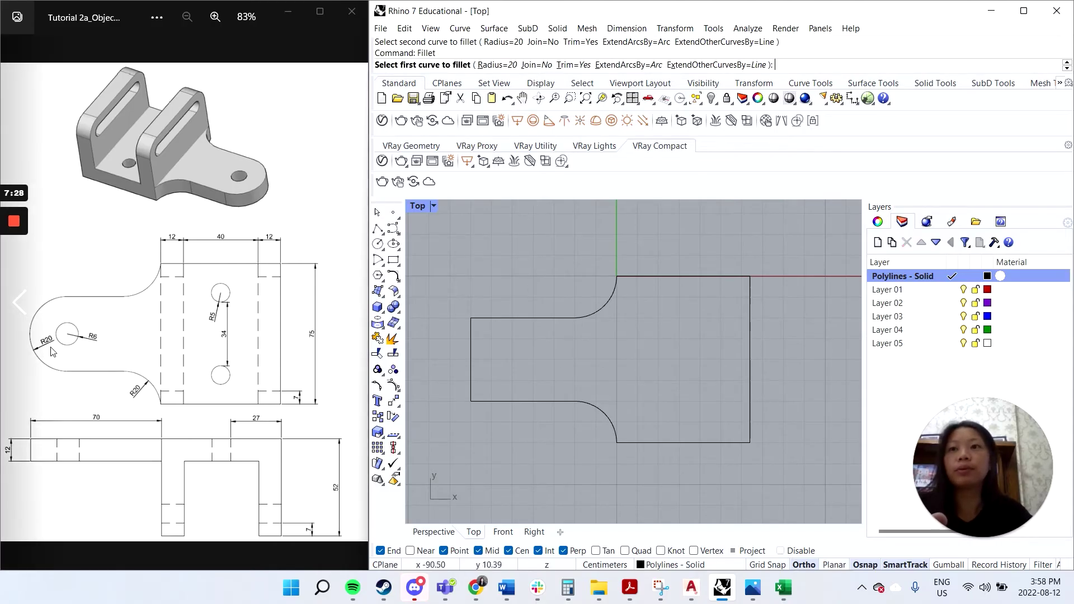
left_click(500, 319)
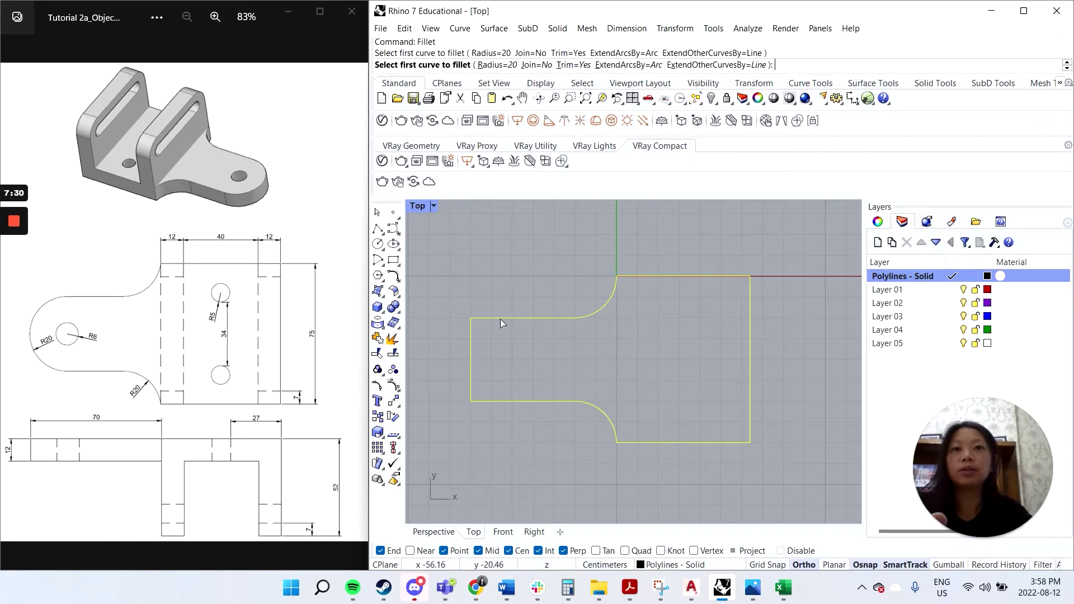
left_click(471, 344)
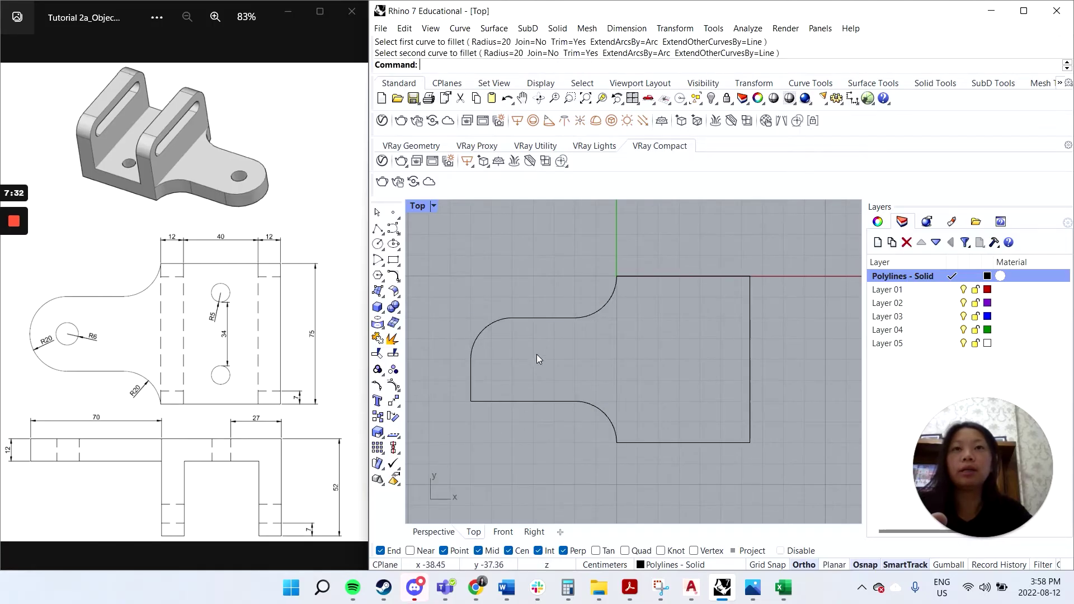
key("Return")
left_click(510, 401)
left_click(471, 381)
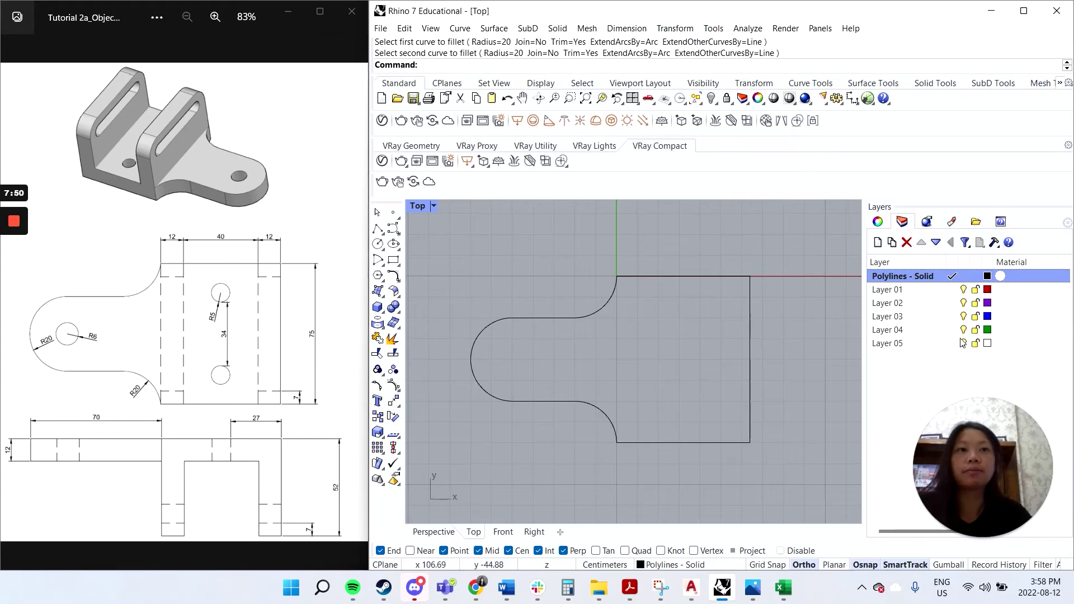
Make Layer 01 current and rename it 'Construction lines'.
double_click(895, 291)
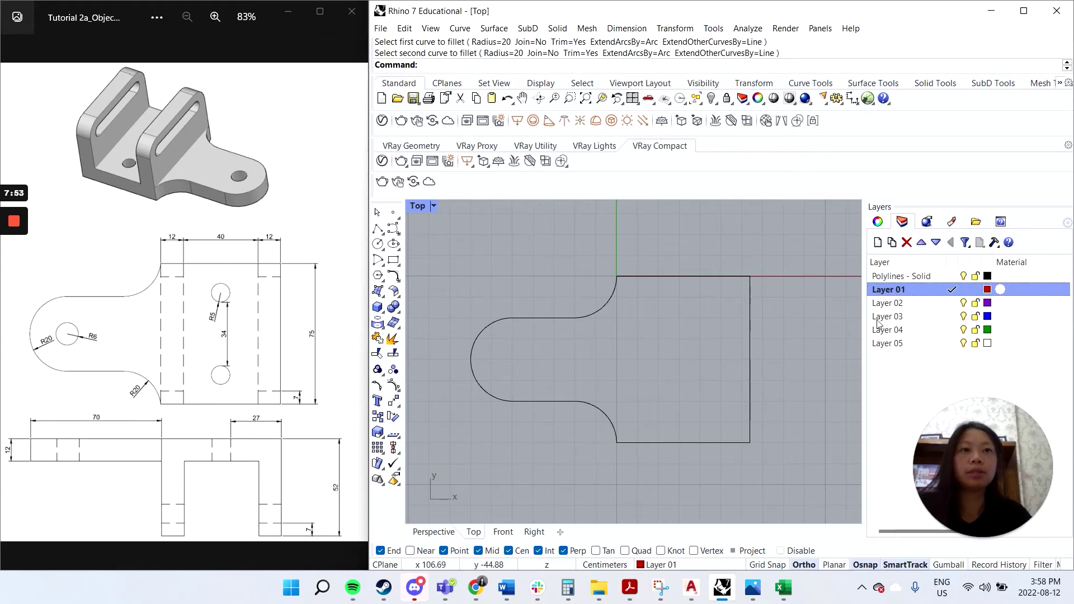
left_click(899, 291)
type("C")
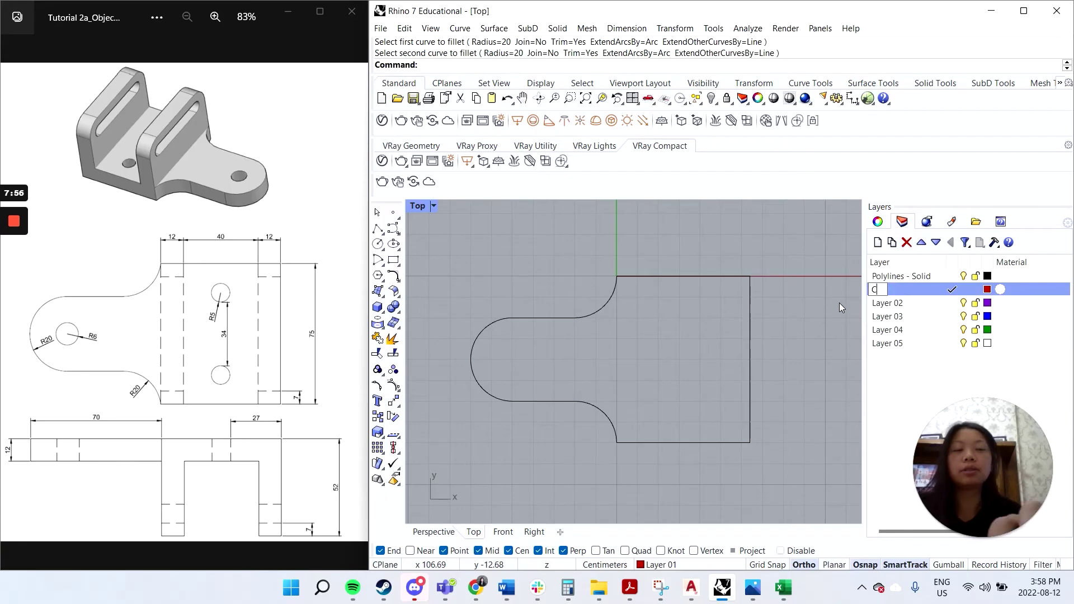
type("onstruction lines")
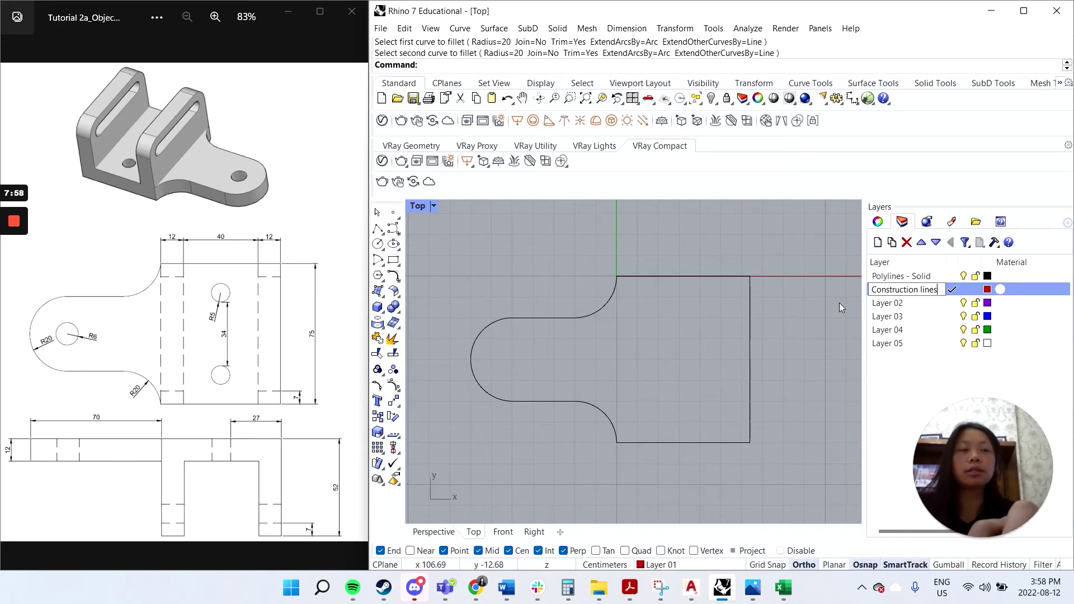
key("Return")
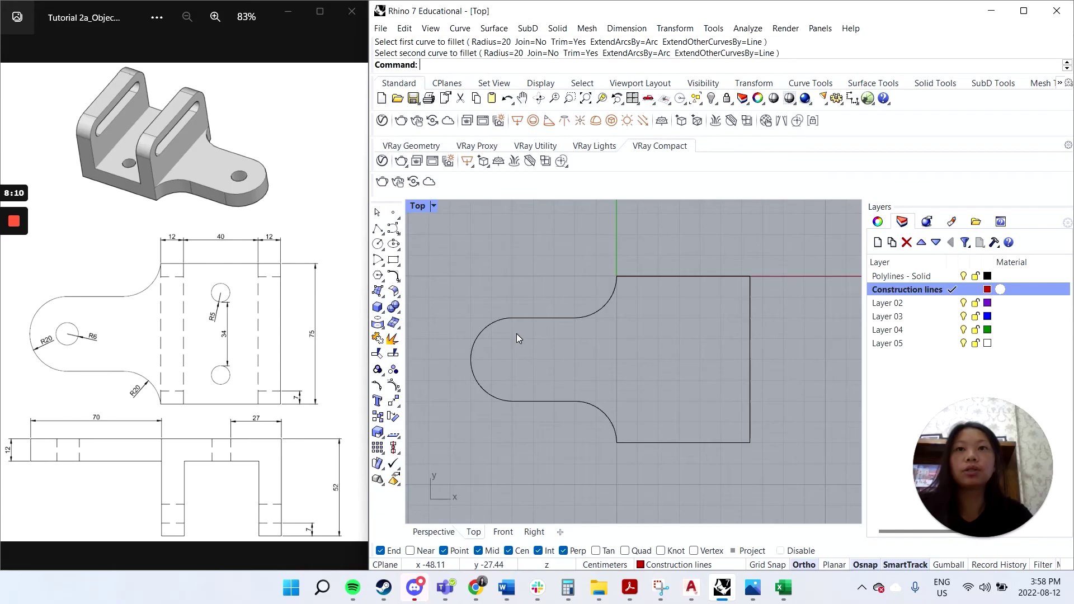
Draw a vertical guide through the main body, the horizontal centreline, and a vertical across the rounded end.
left_click(377, 229)
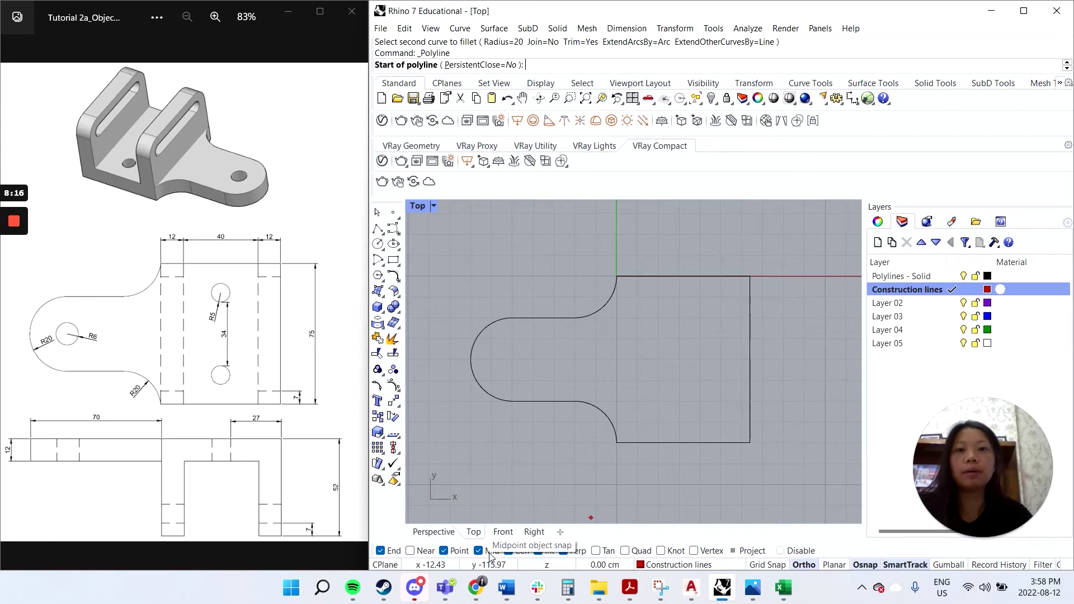
left_click(683, 278)
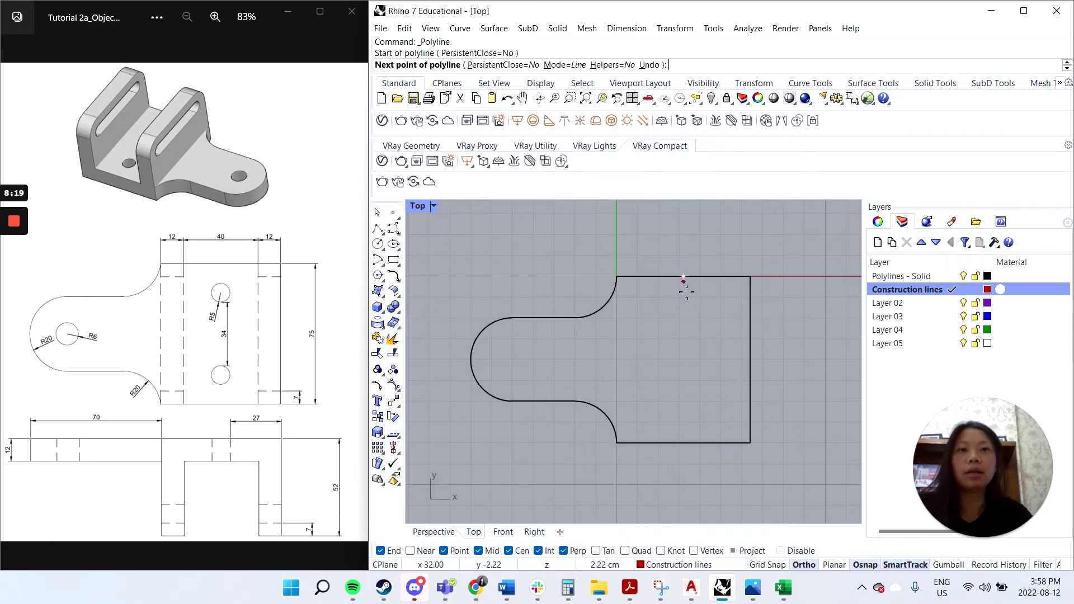
left_click(683, 442)
key("Return")
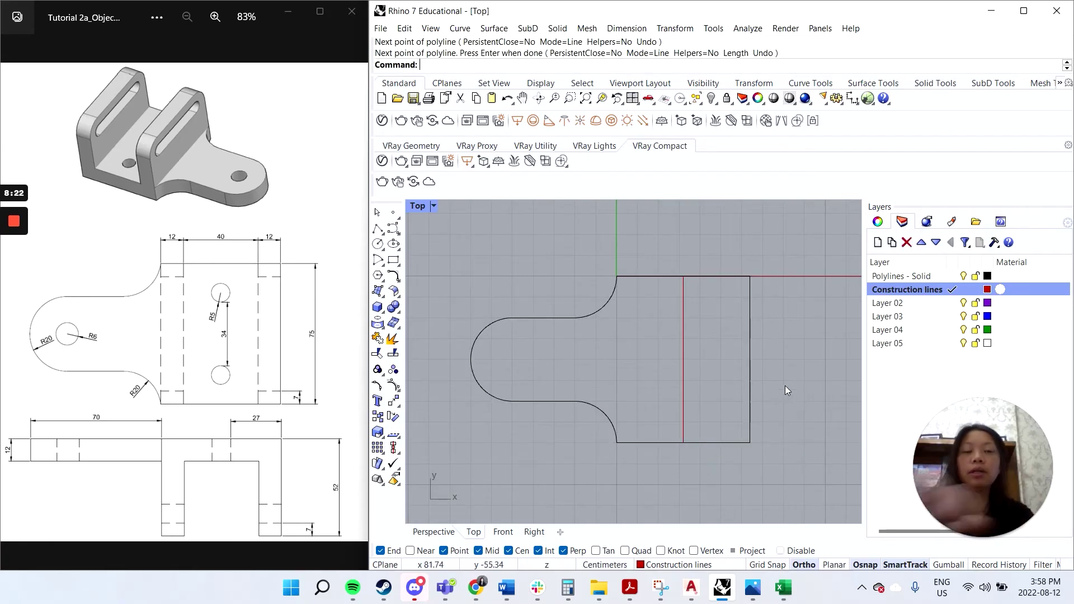
key("Return")
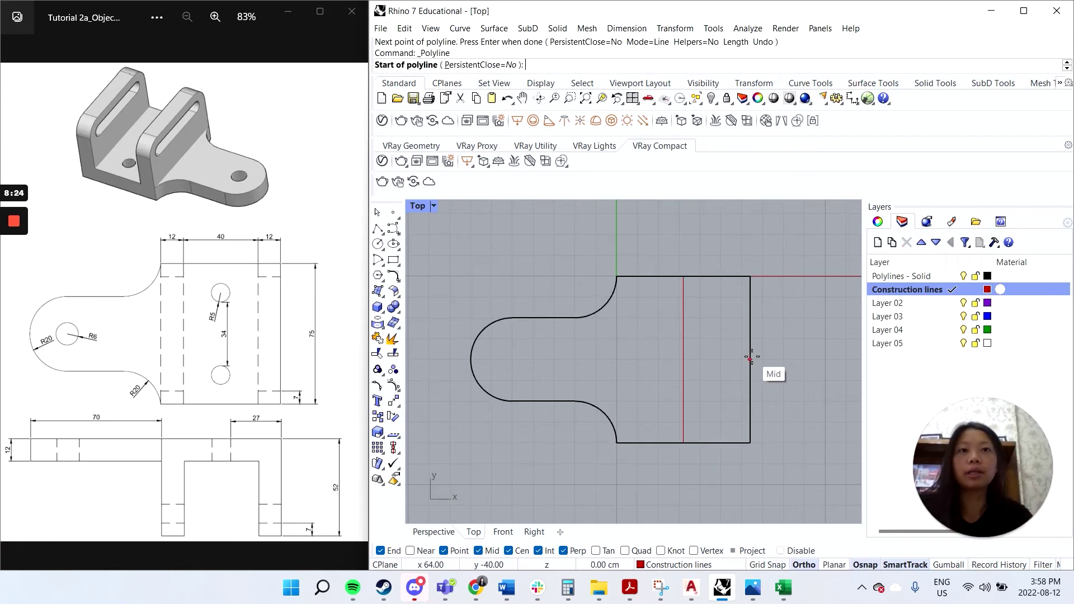
left_click(750, 359)
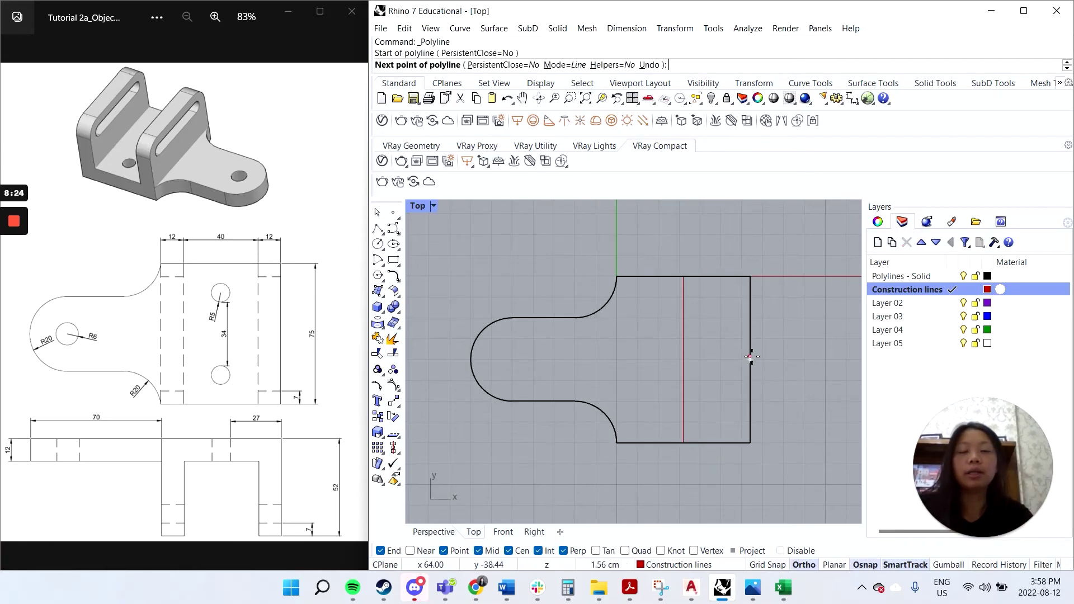
left_click(469, 359)
key("Return")
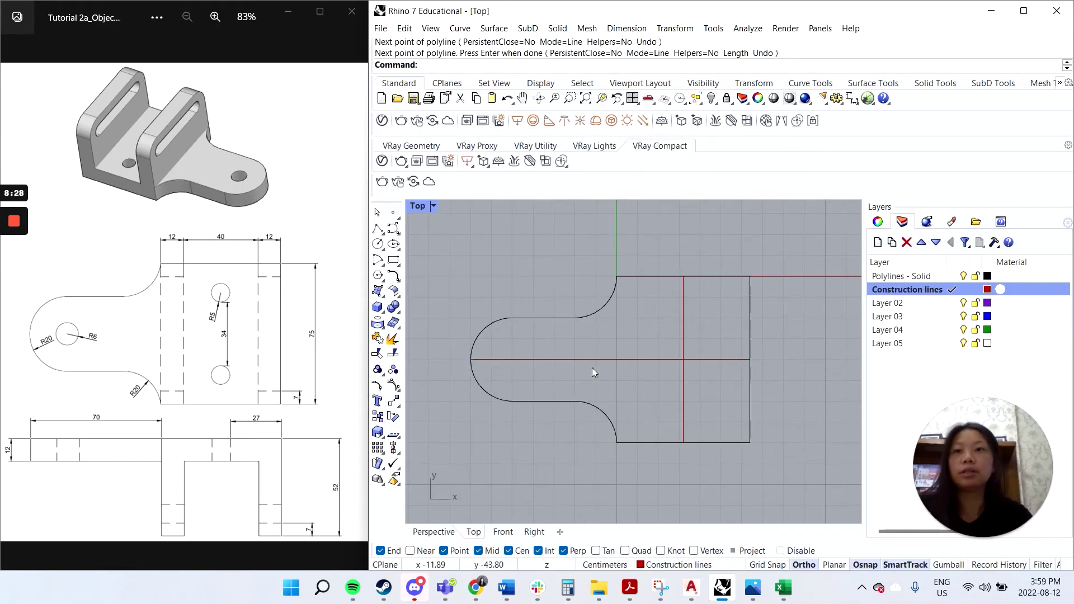
key("Return")
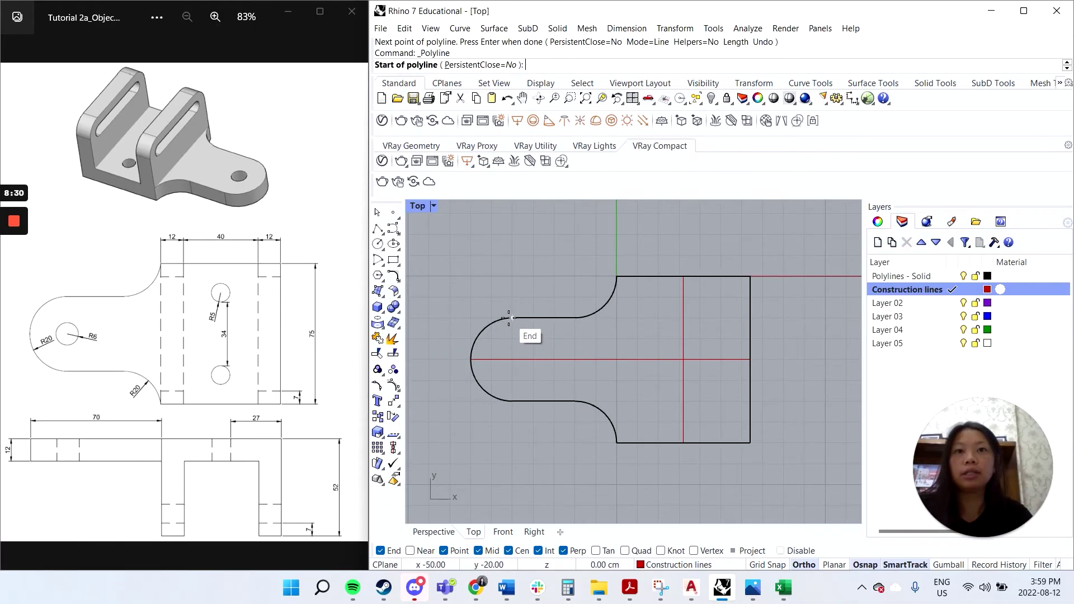
left_click(512, 330)
left_click(512, 401)
key("Return")
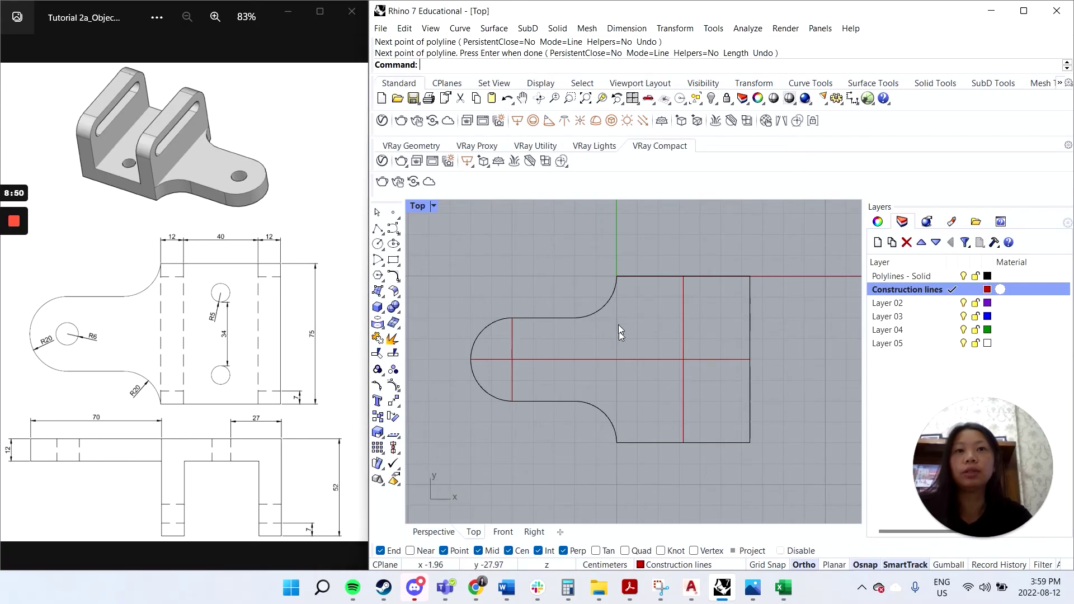
Offset the horizontal centreline 22 units both above and below.
type("offset")
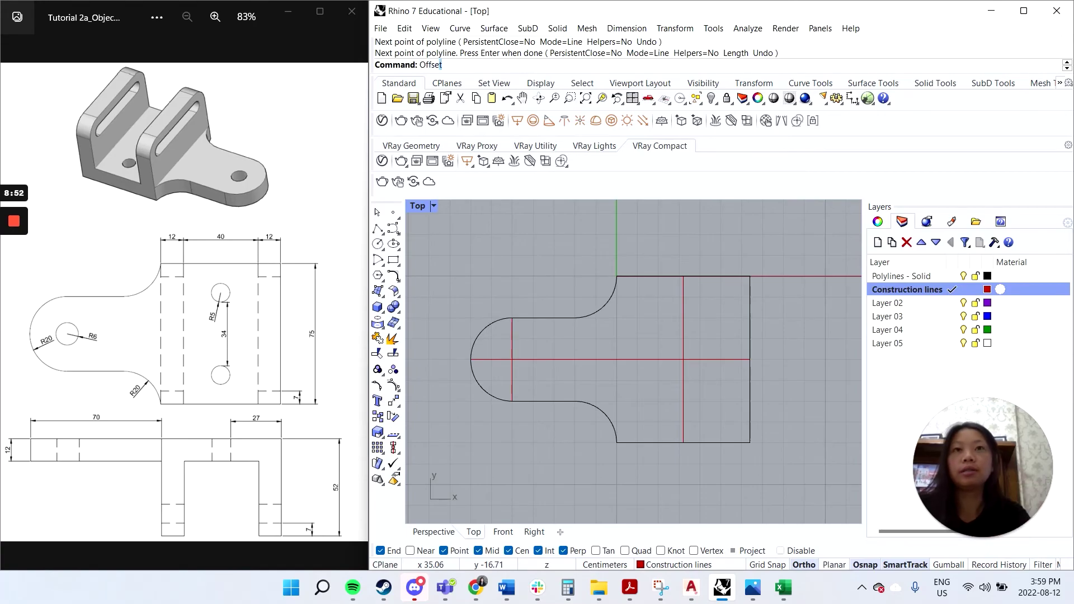
key("Return")
left_click(702, 359)
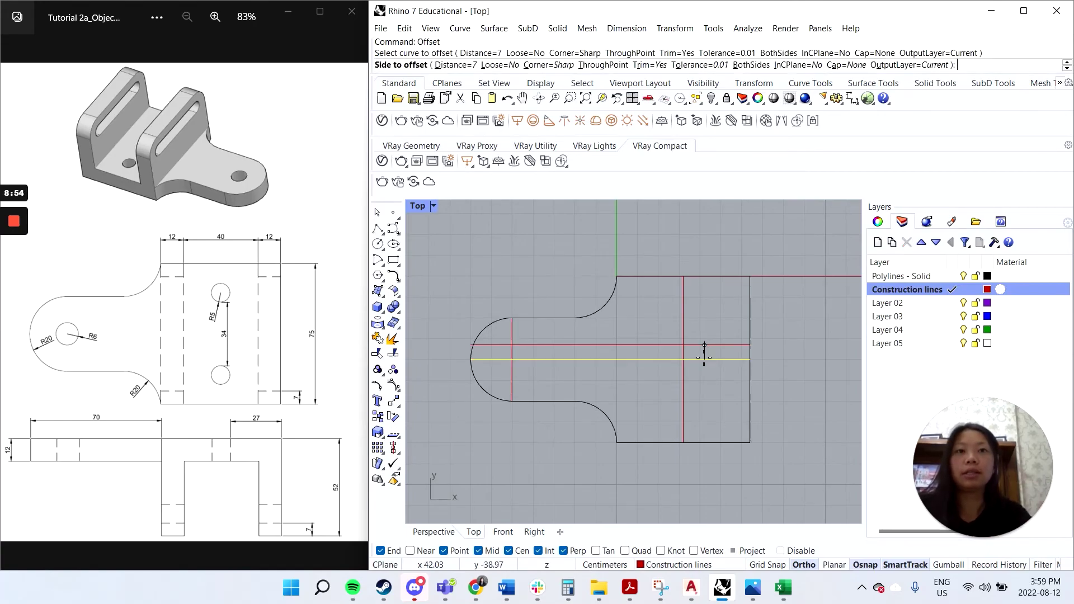
left_click(451, 65)
type("22")
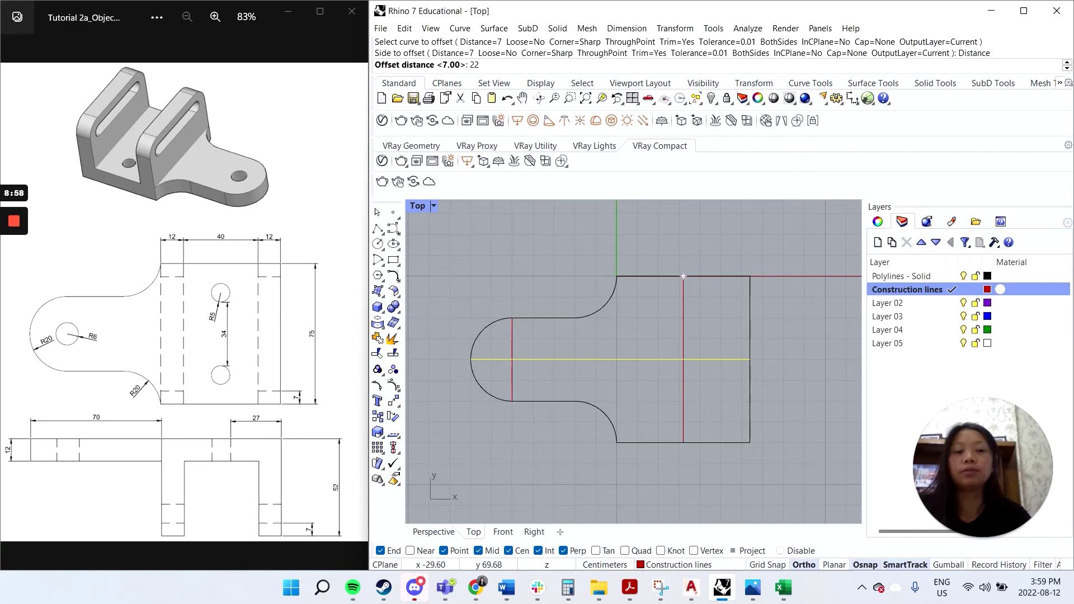
key("Return")
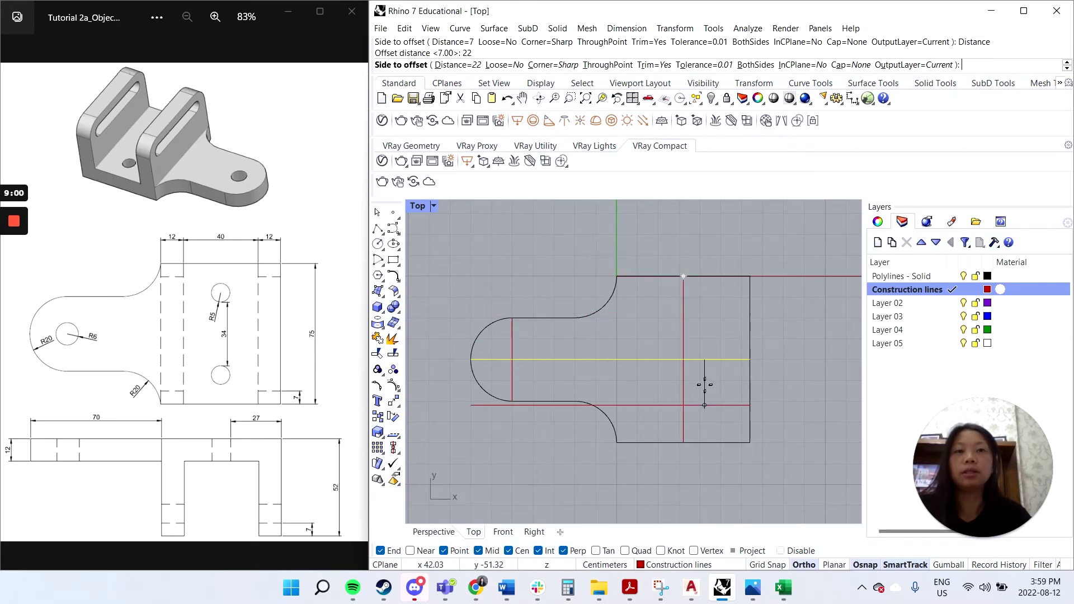
left_click(711, 329)
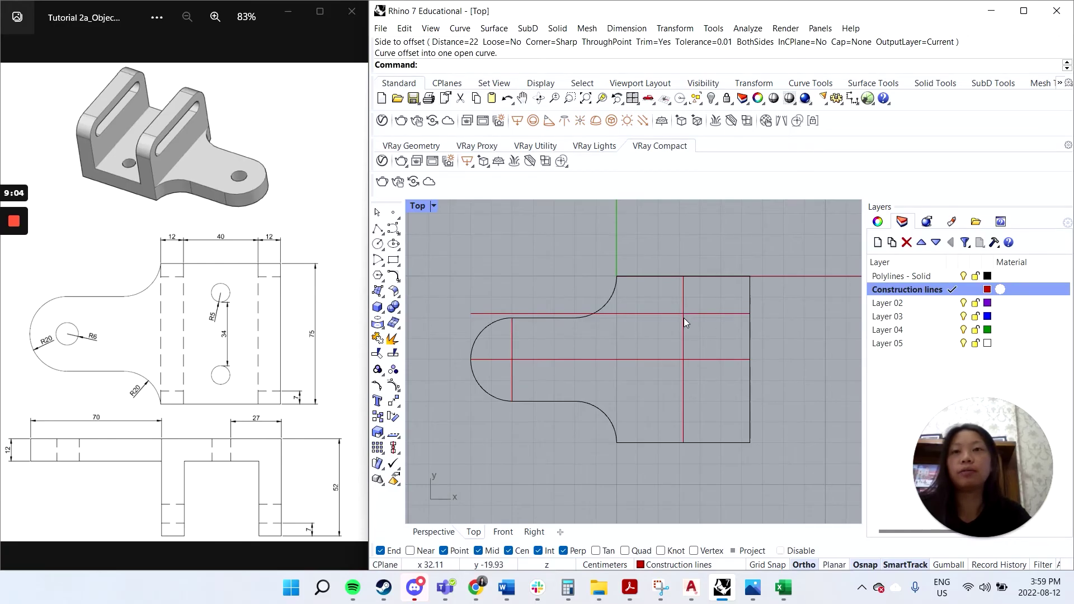
key("Return")
left_click(719, 359)
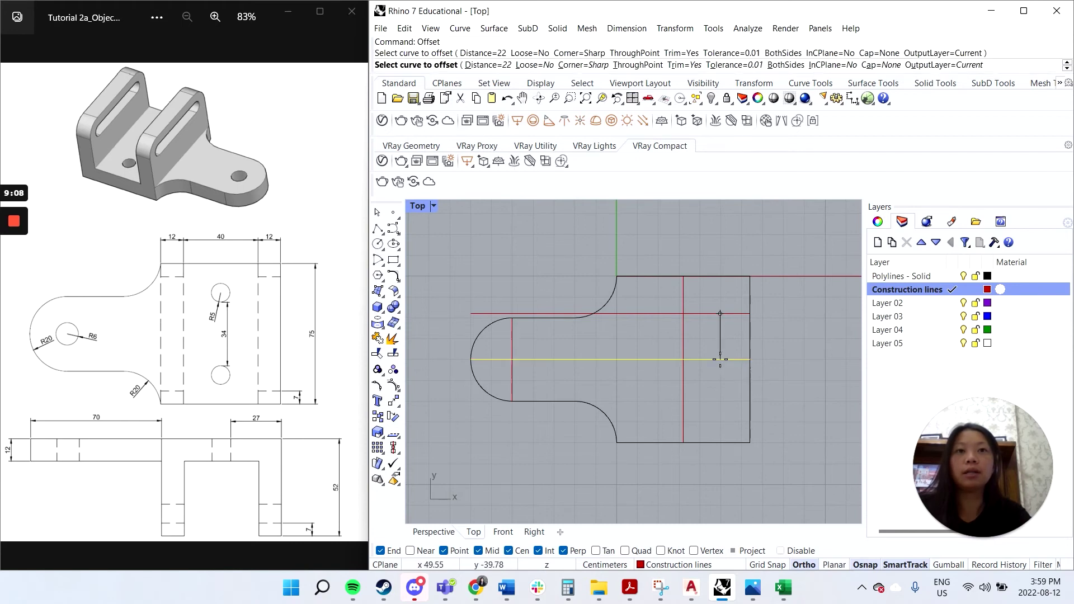
left_click(728, 439)
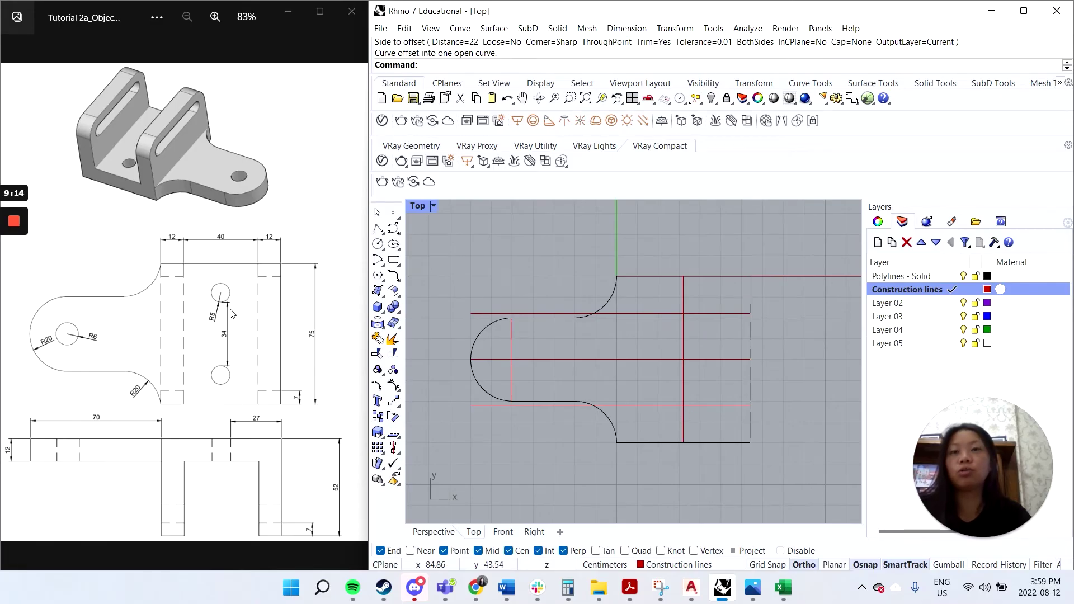
Make Polylines - Solid current and draw two radius-5 holes at the upper and lower intersections.
left_click(950, 277)
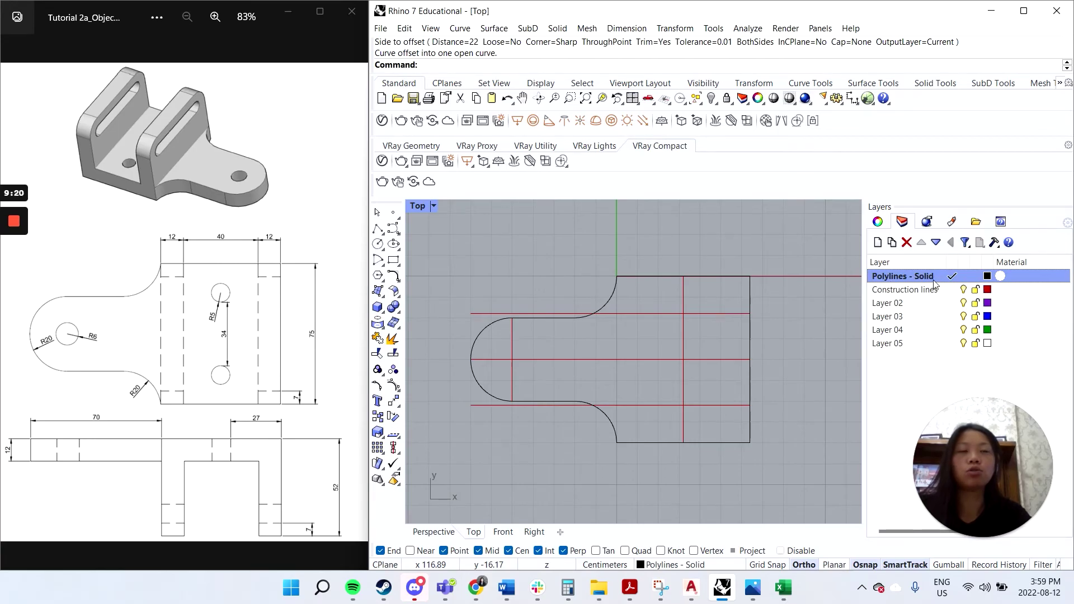
left_click(377, 246)
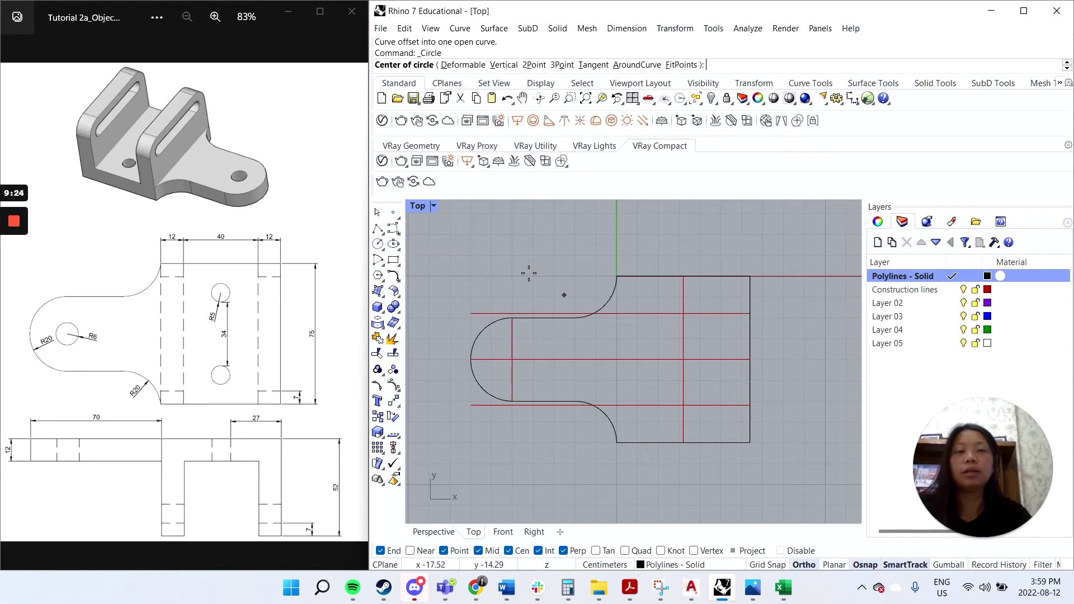
left_click(683, 313)
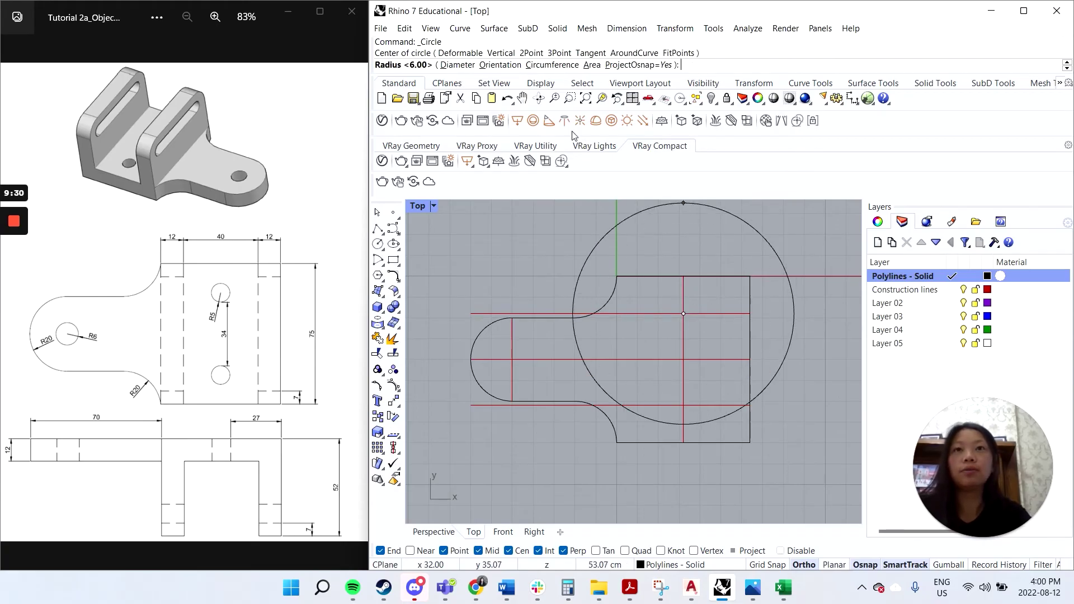
type("5")
key("Return")
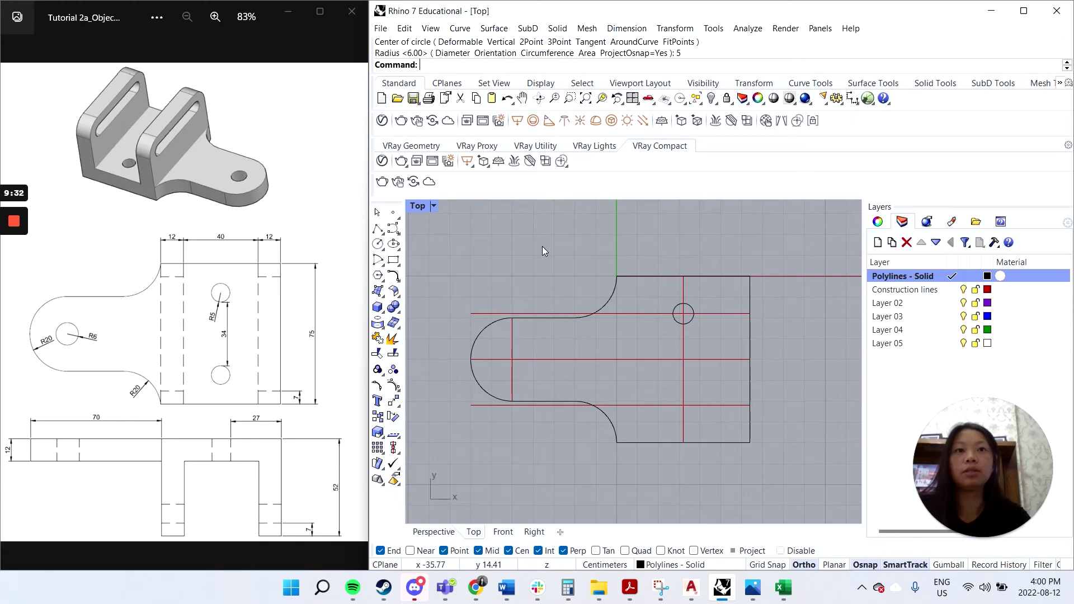
key("Return")
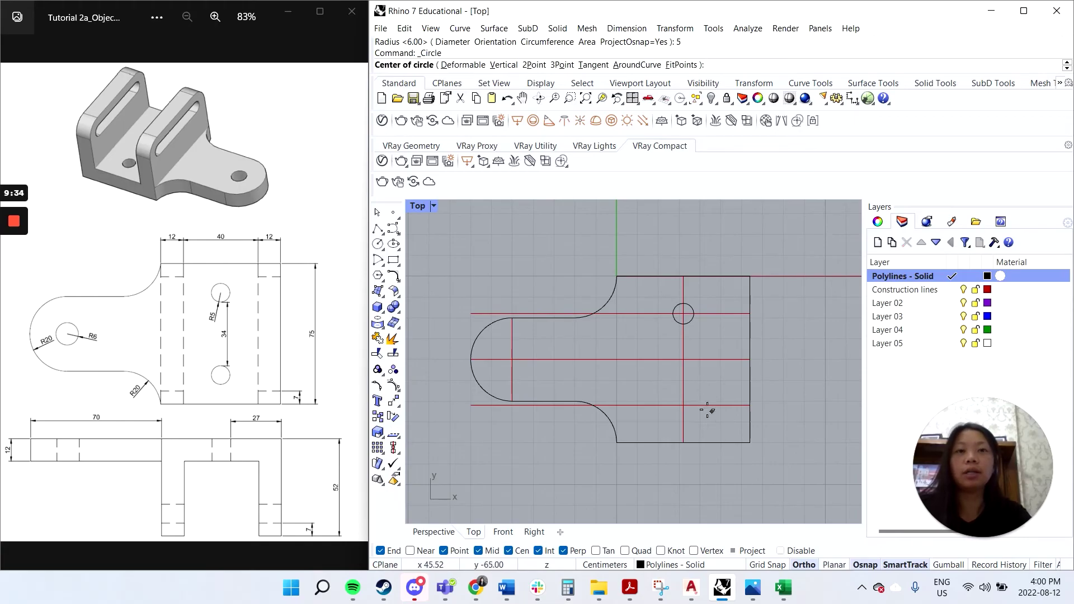
left_click(680, 405)
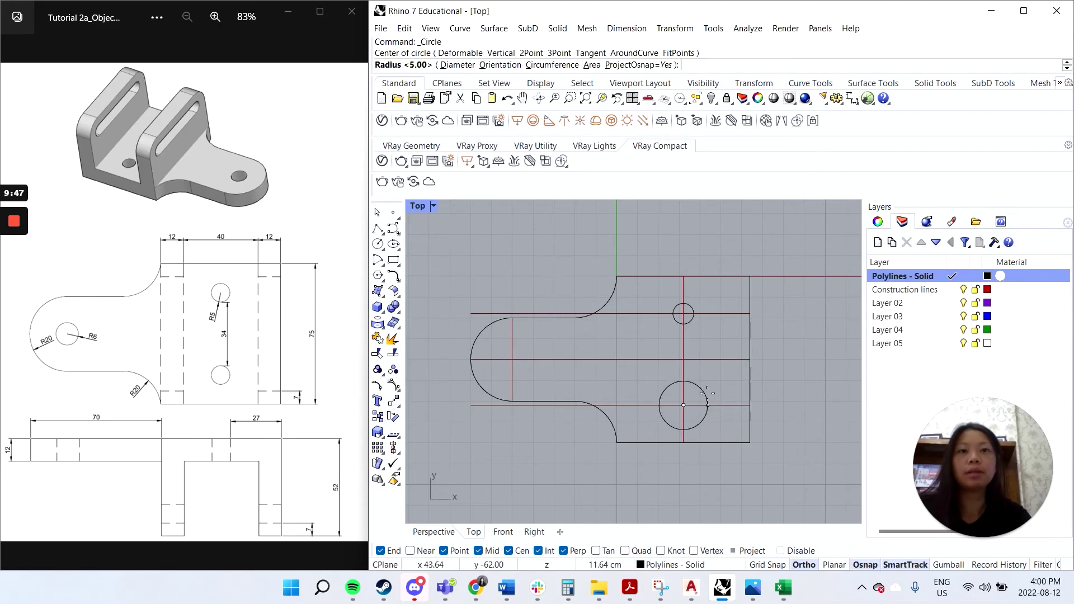
type("5")
key("Return")
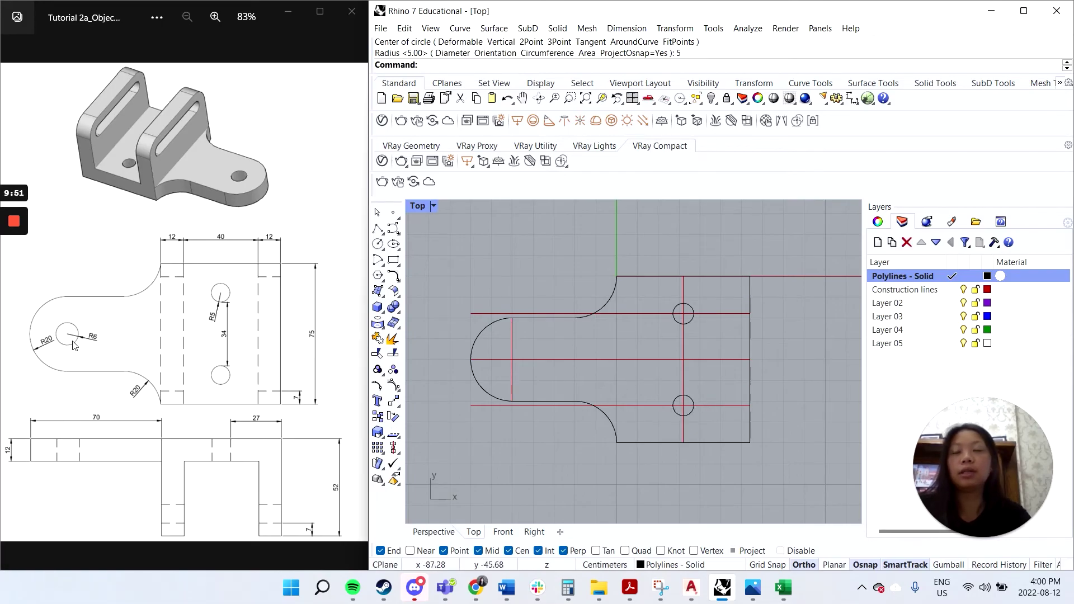
Draw a radius-6 circle centred on the left construction-line intersection.
right_click(517, 370)
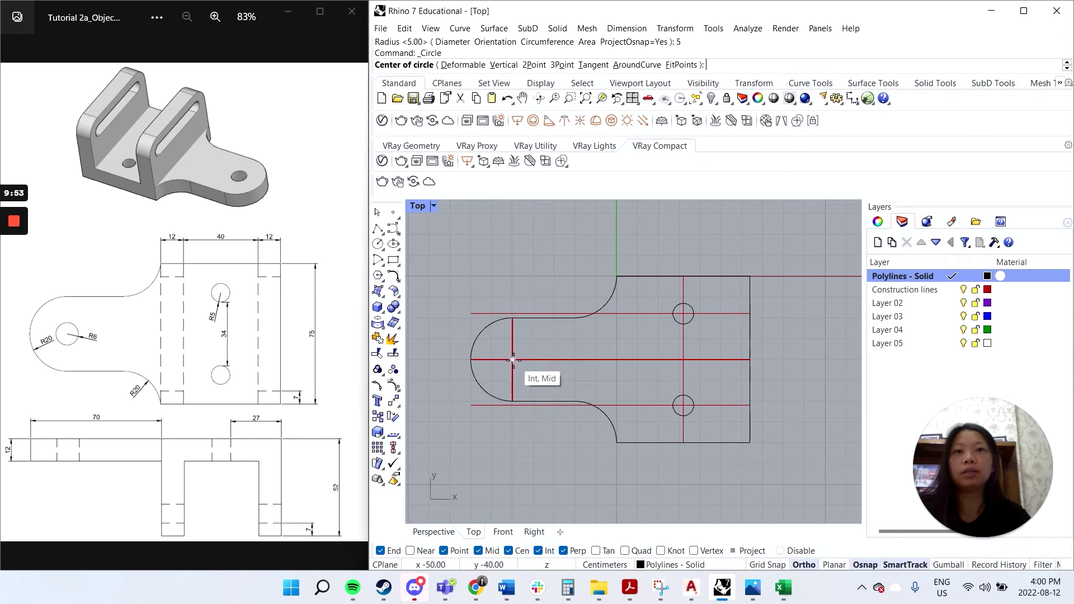
left_click(513, 359)
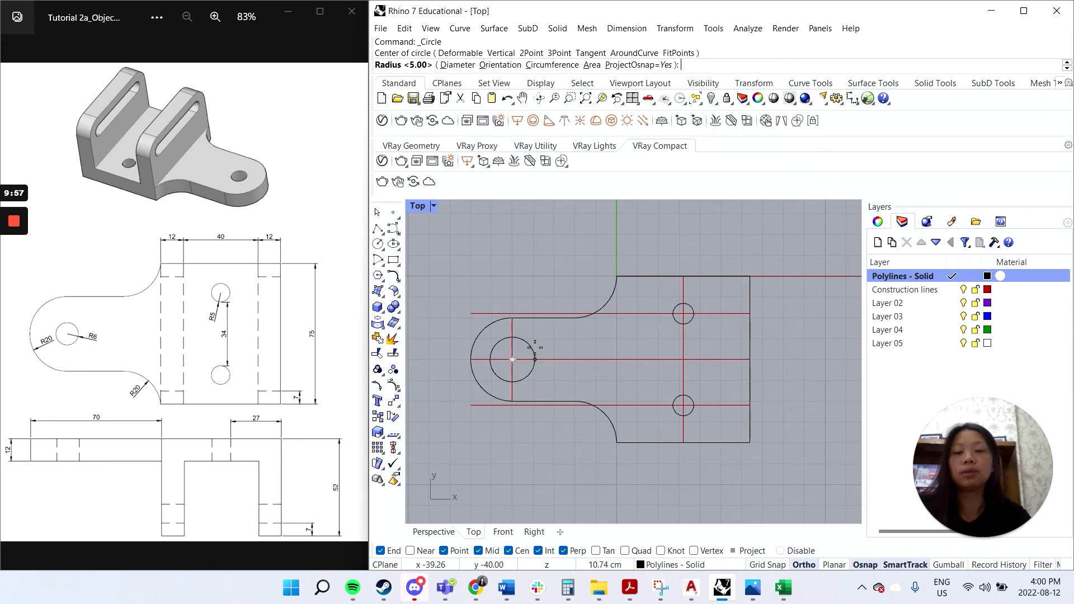
type("6")
key("Return")
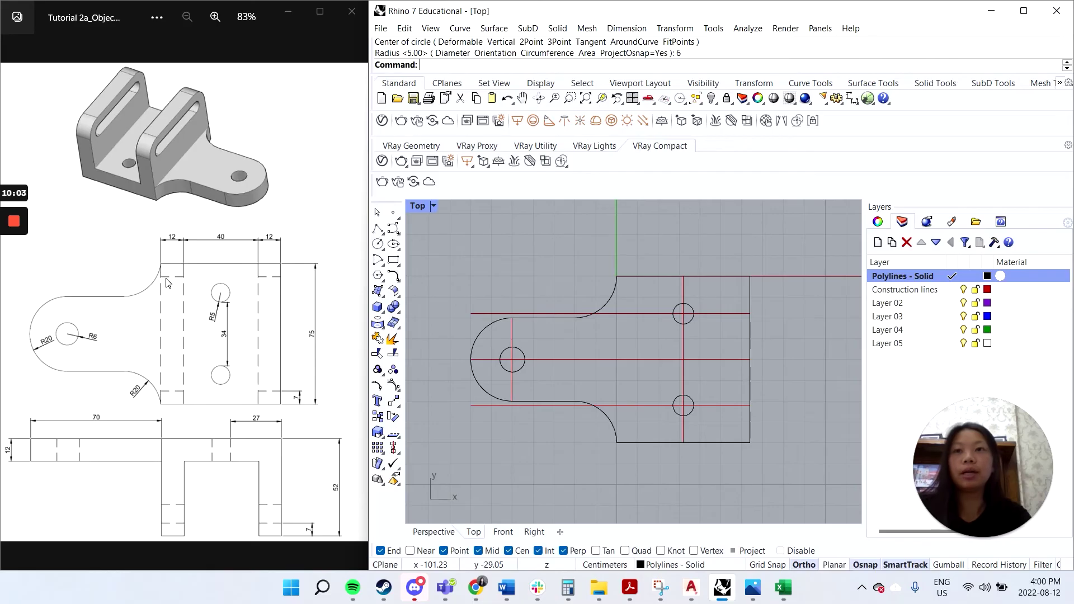
Make Layer 02 current and rename it to 'Hidden Lines'.
left_click(898, 305)
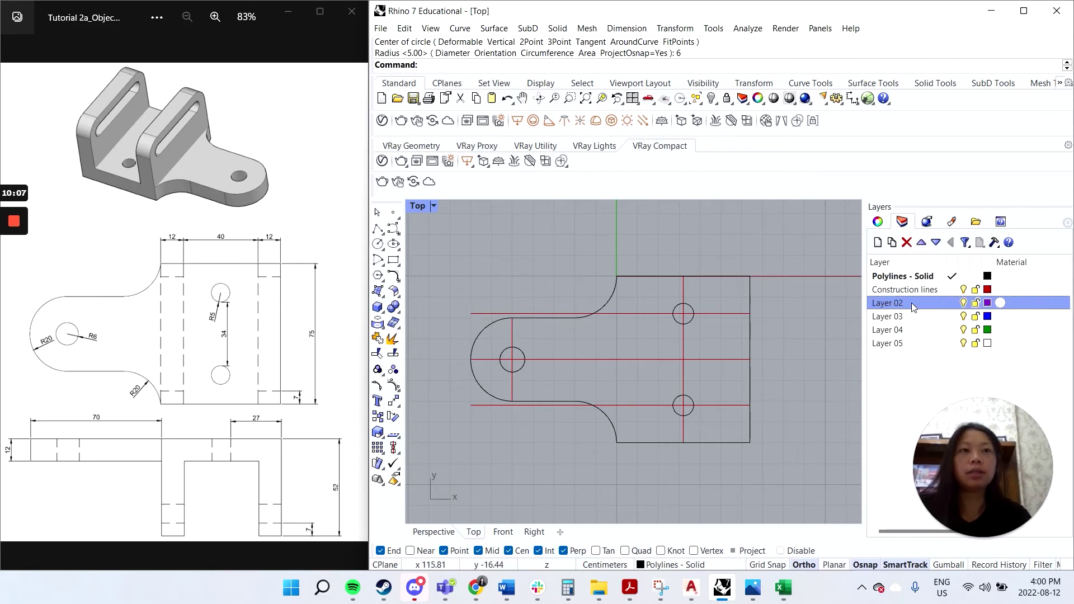
double_click(912, 307)
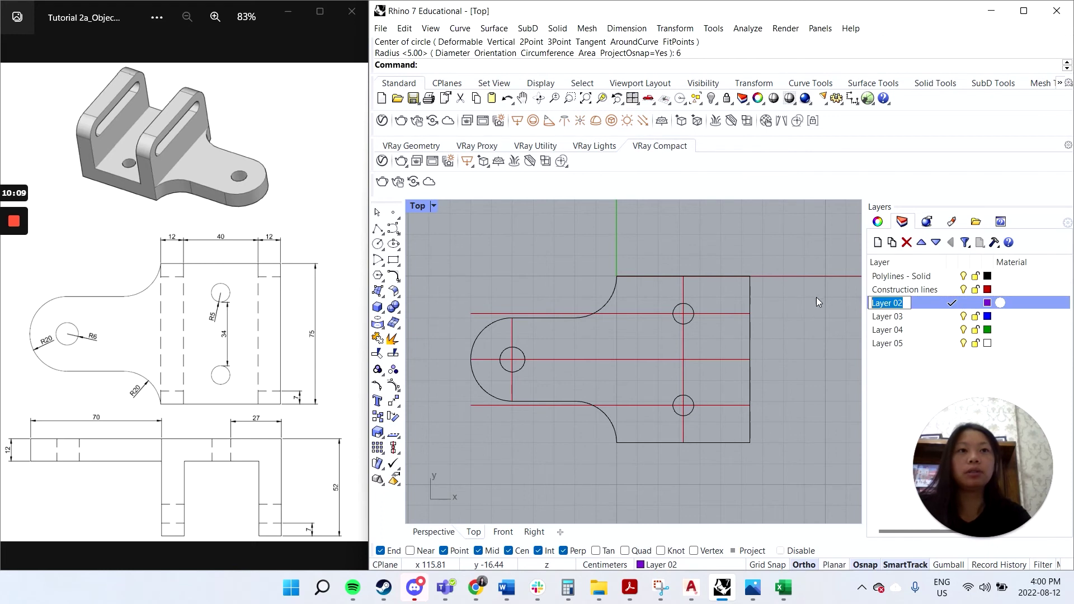
type("Hidden Line")
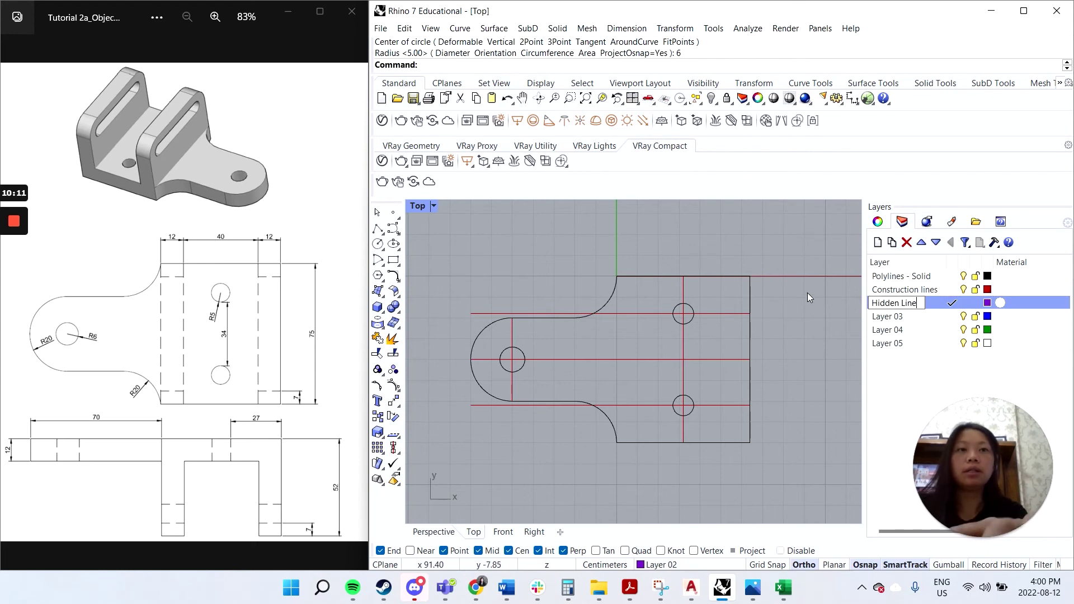
type("s")
key("Return")
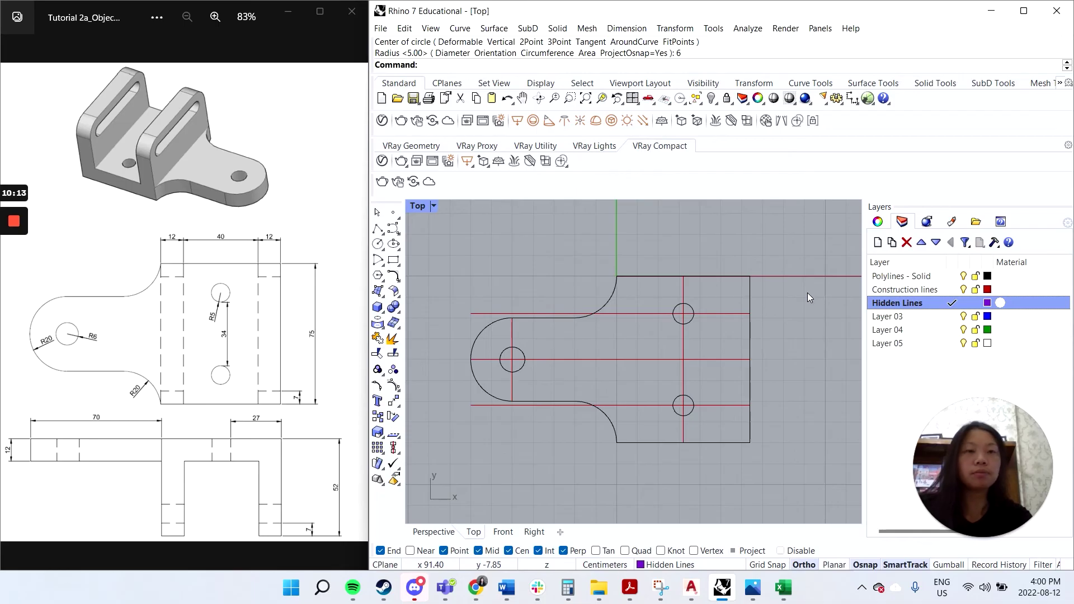
Draw a vertical polyline down the rectangle's left edge, top-left to bottom-left corner.
left_click(377, 229)
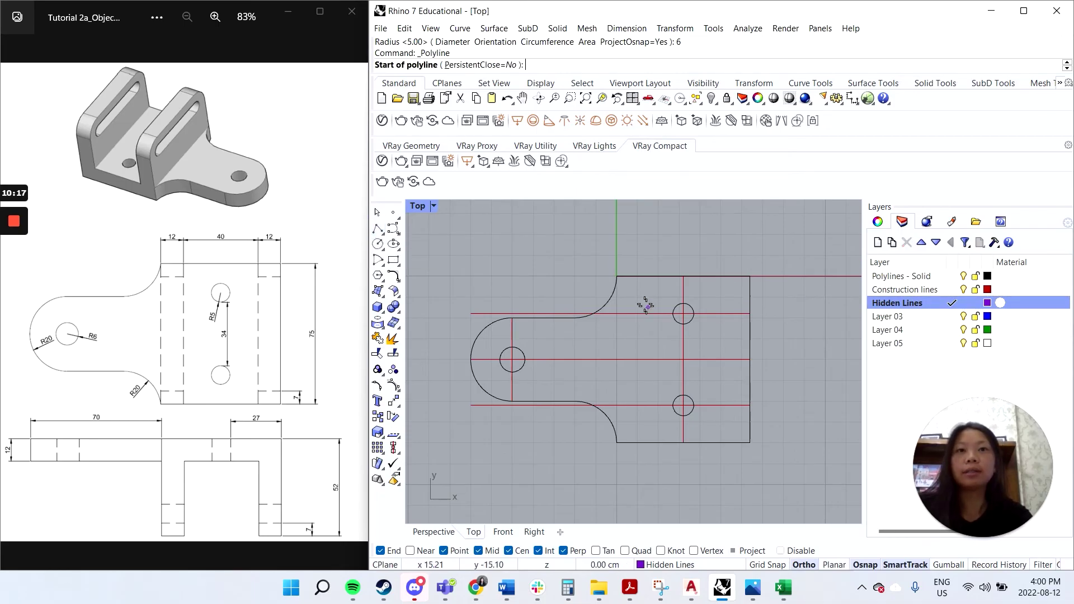
left_click(617, 276)
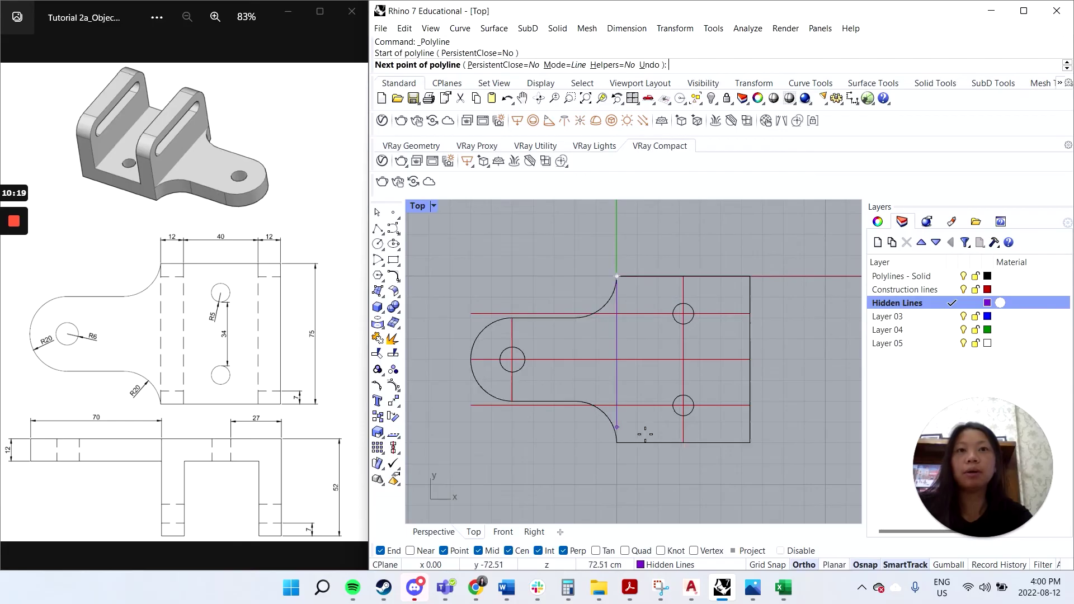
left_click(617, 443)
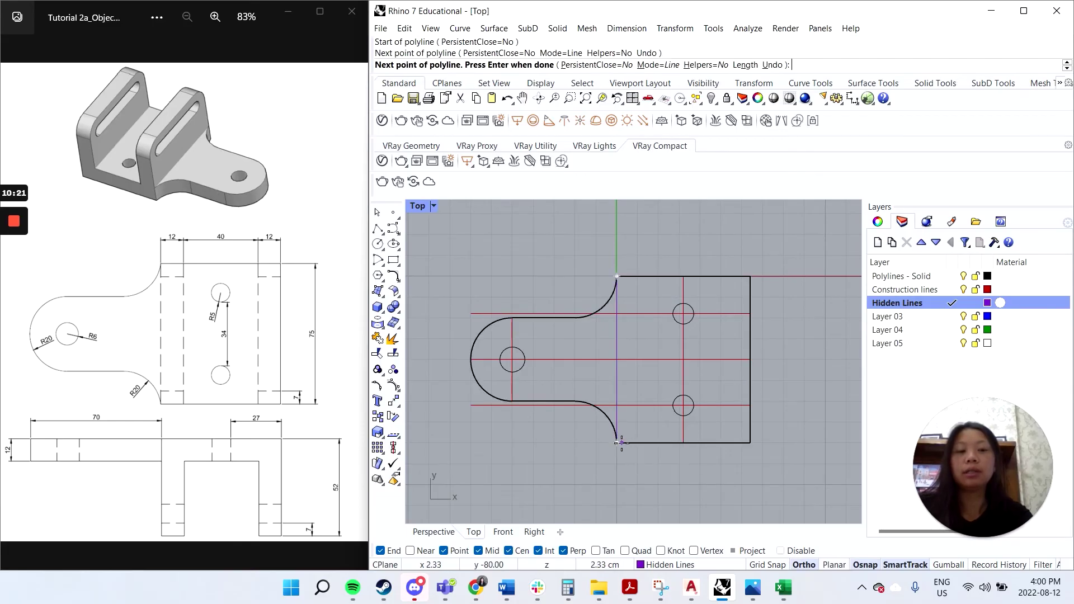
key("Return")
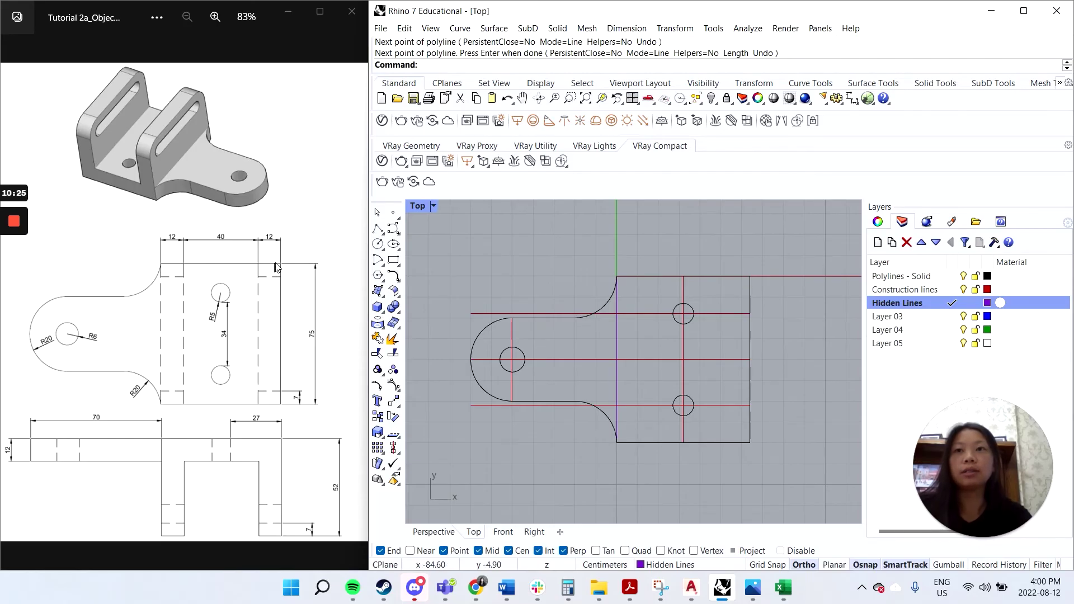
Offset the left-edge line 12 units to the right.
left_click(619, 333)
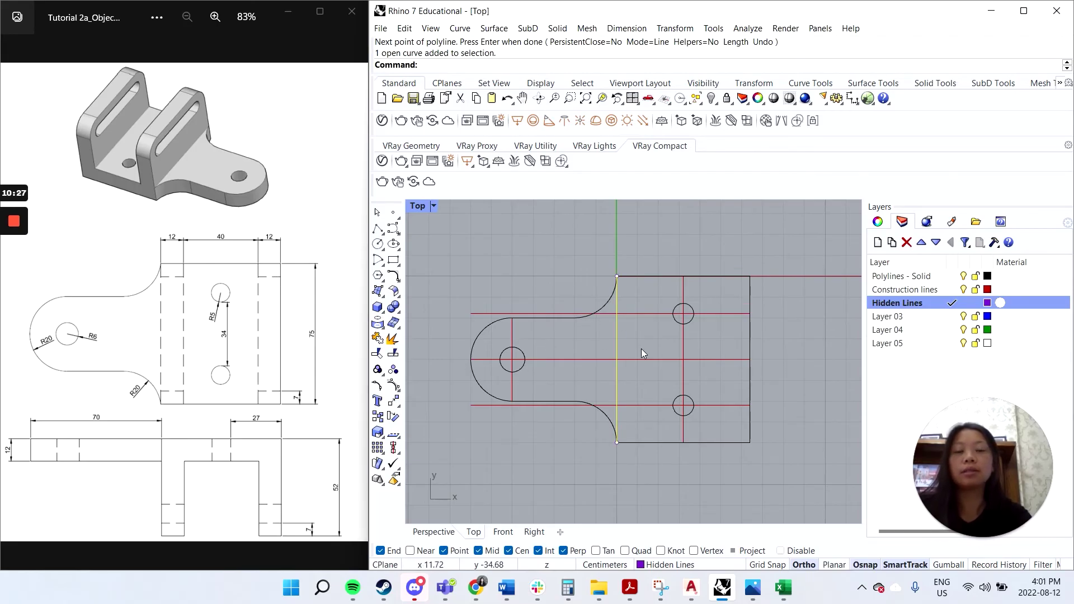
type("offset")
key("Return")
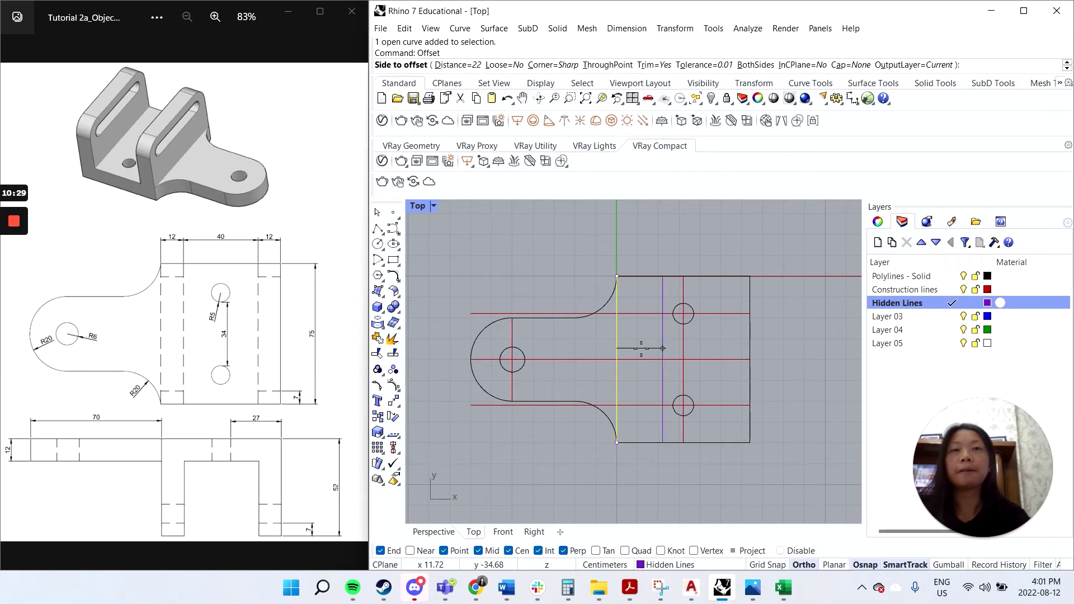
left_click(457, 65)
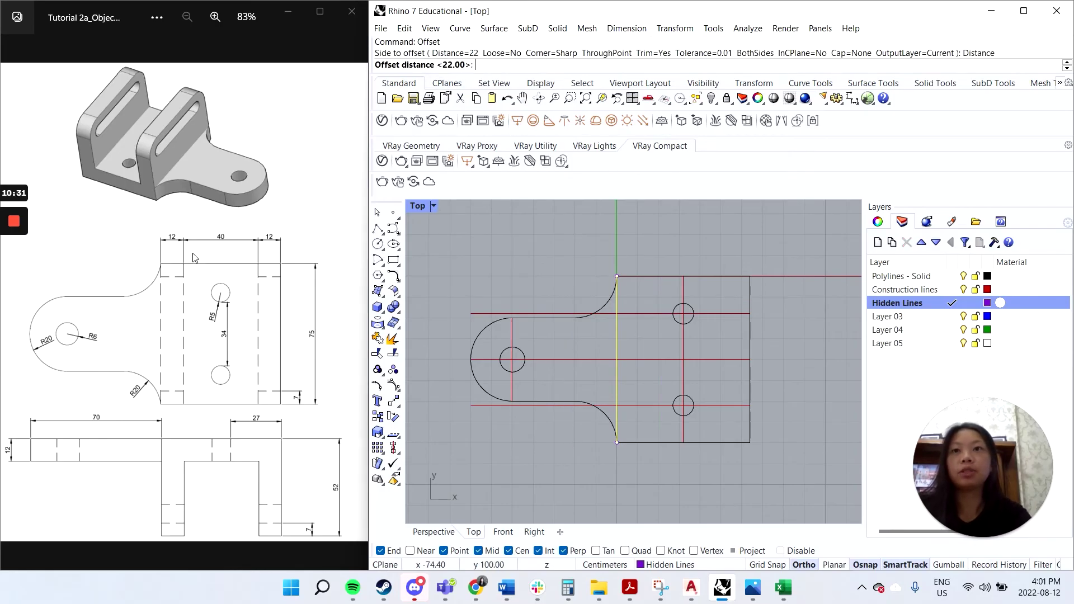
type("12")
key("Return")
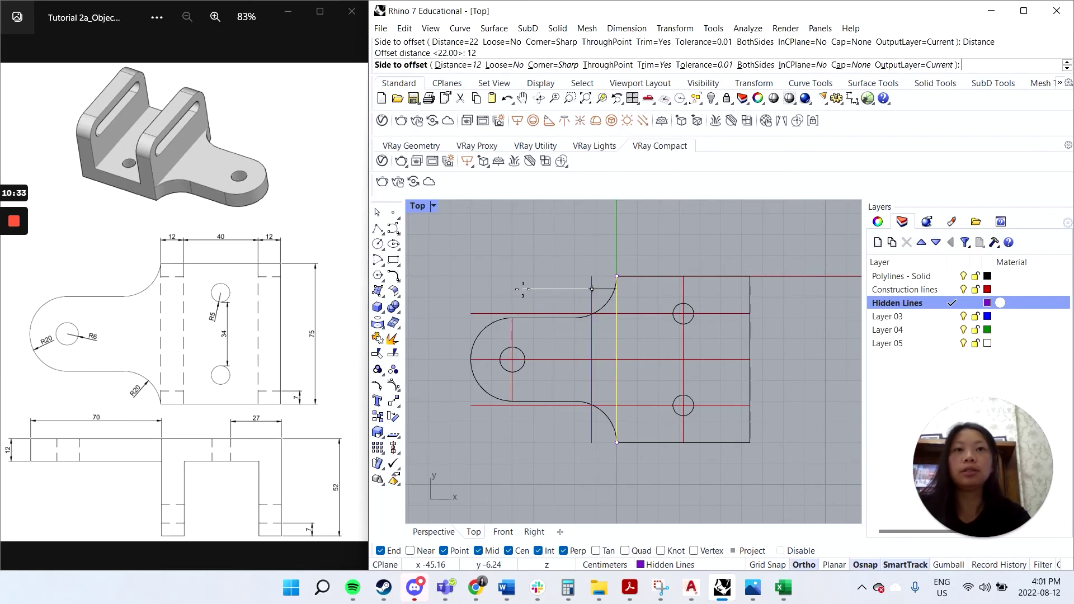
left_click(703, 415)
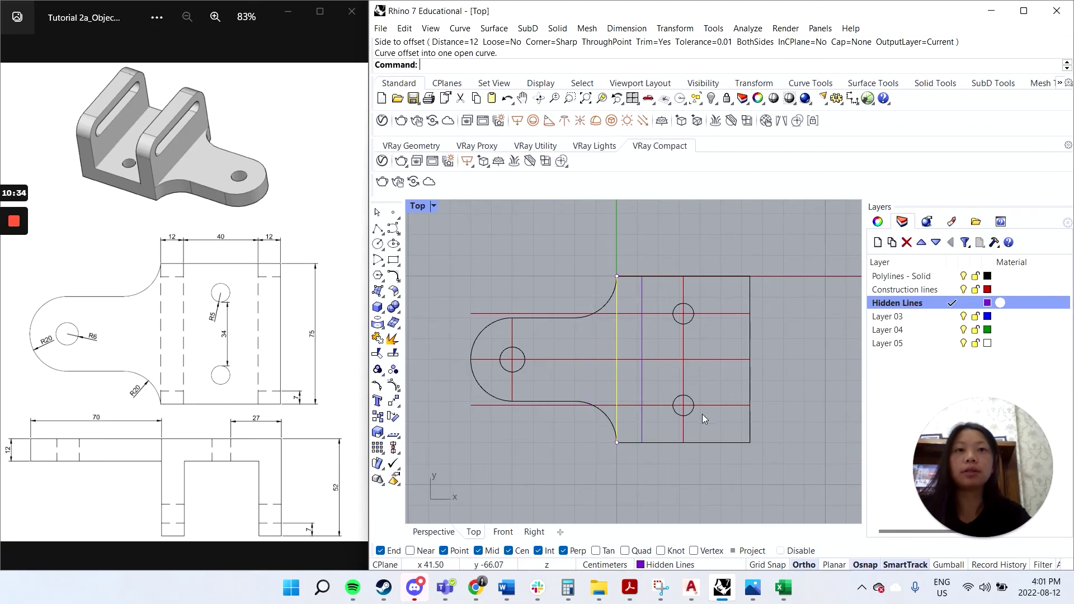
Offset the 12-unit line a further 40 units to the right.
left_click(670, 339)
key("Return")
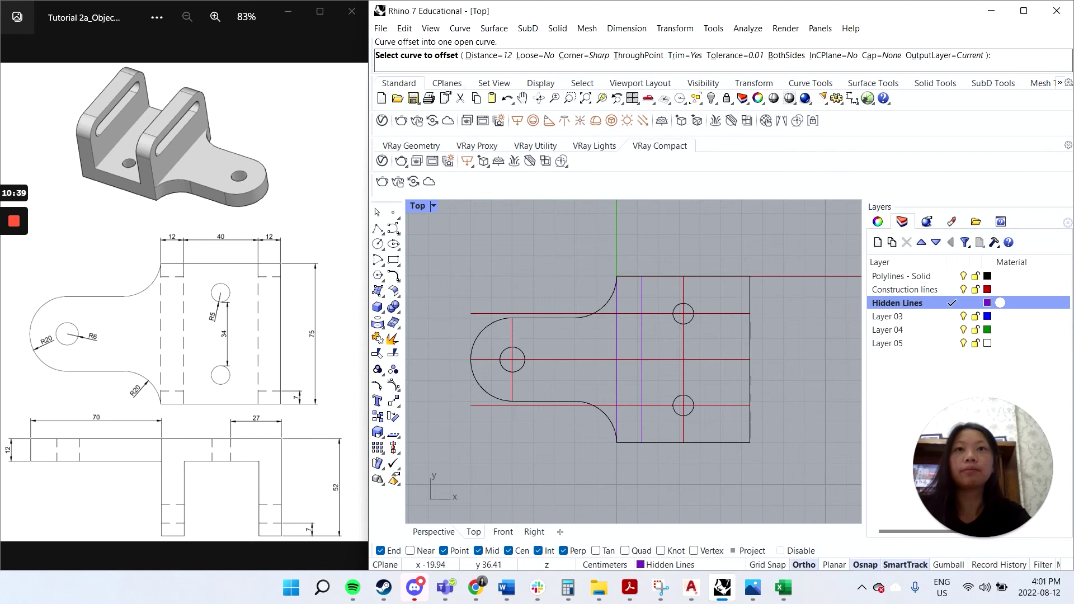
left_click(488, 55)
type("40")
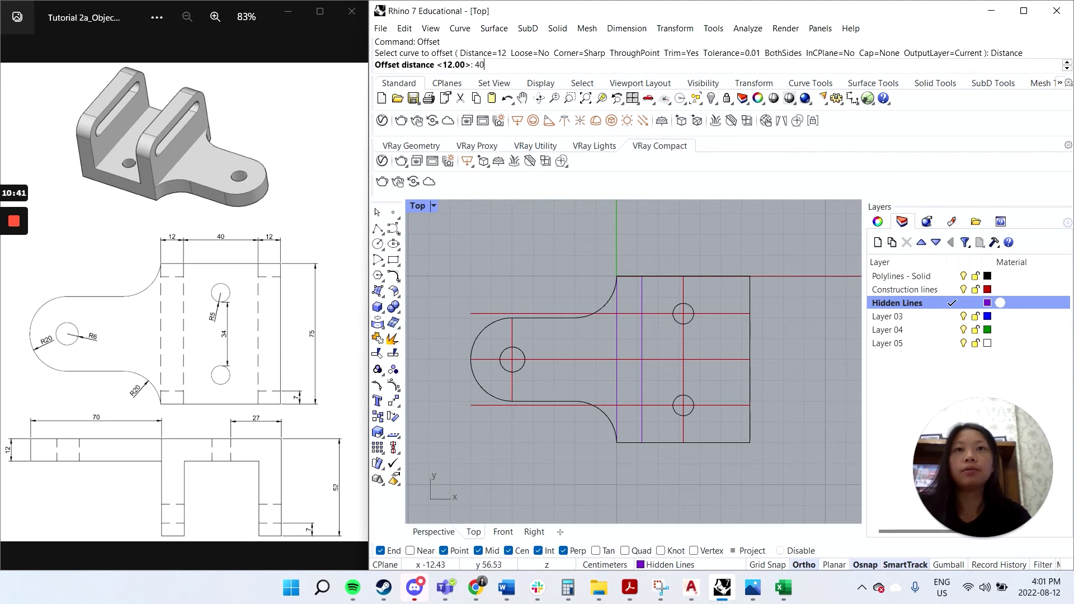
key("Return")
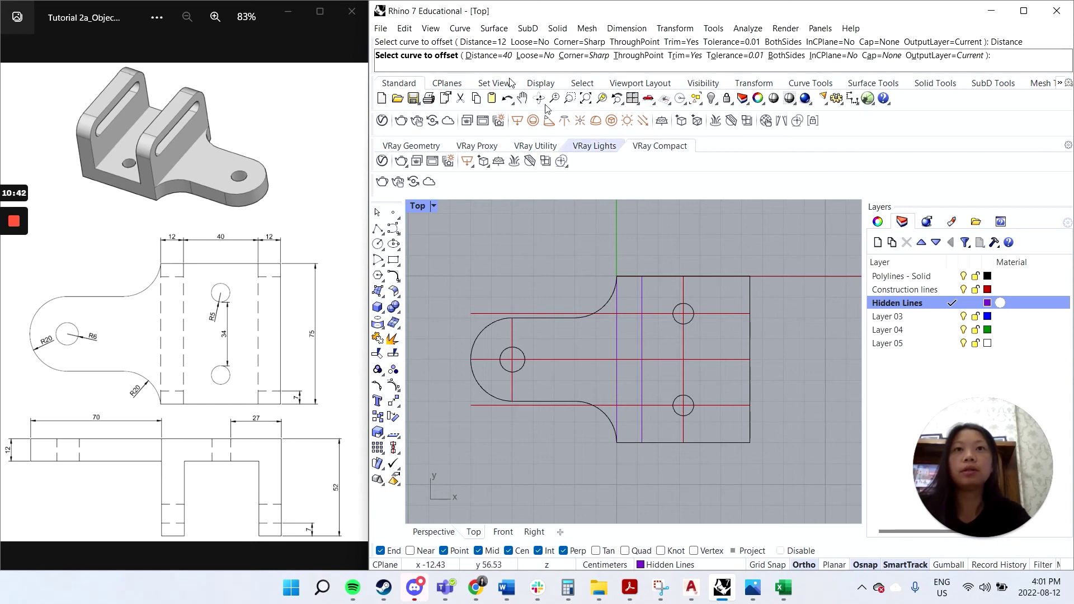
left_click(642, 298)
left_click(725, 300)
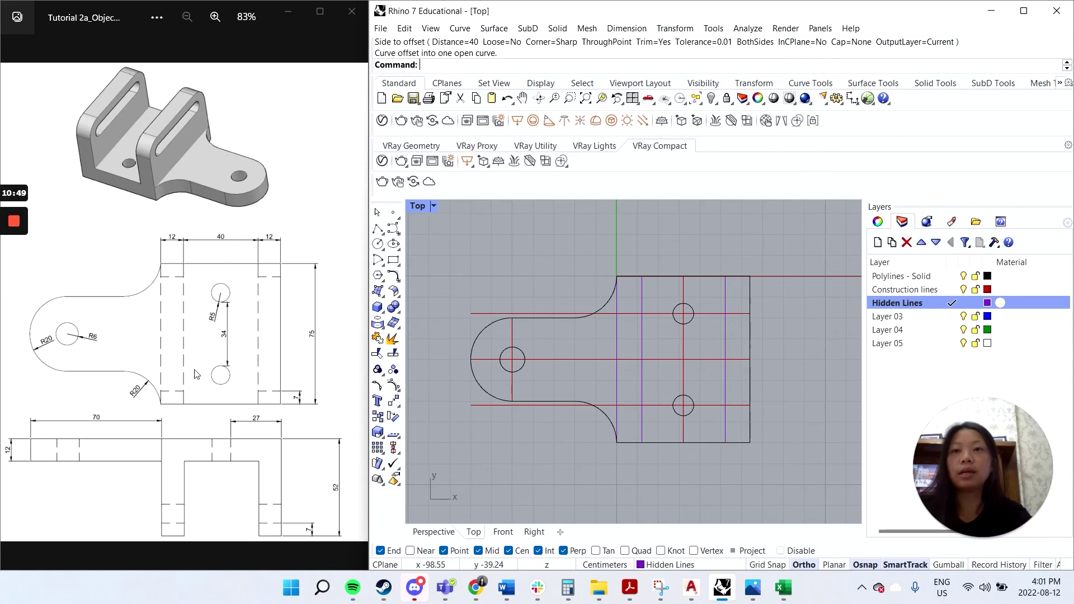
Draw a short polyline on the top edge from the rightmost purple line to the corner, then select it.
left_click(378, 229)
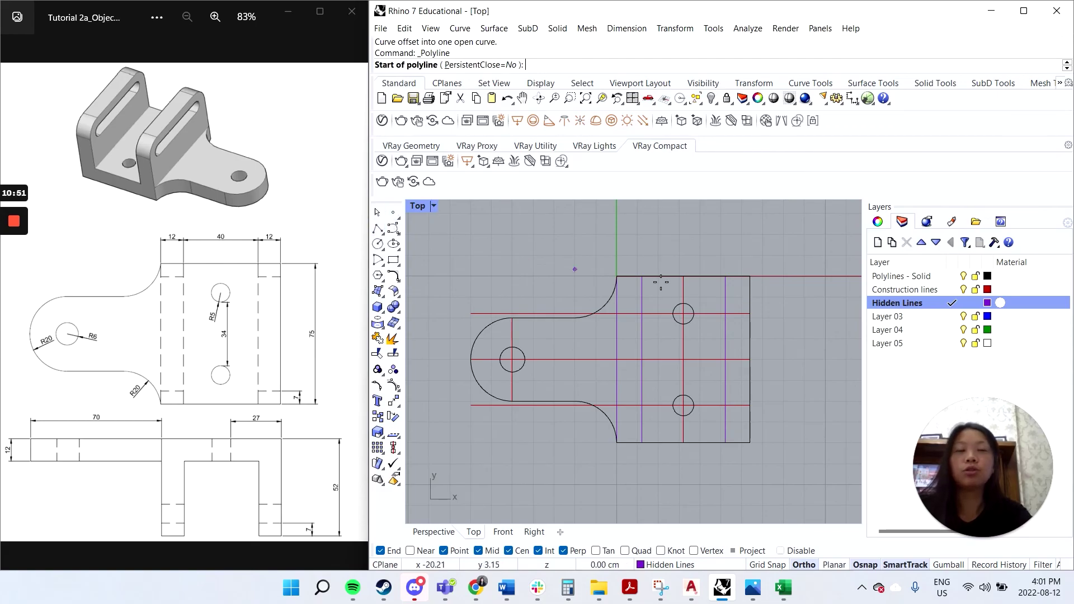
left_click(725, 276)
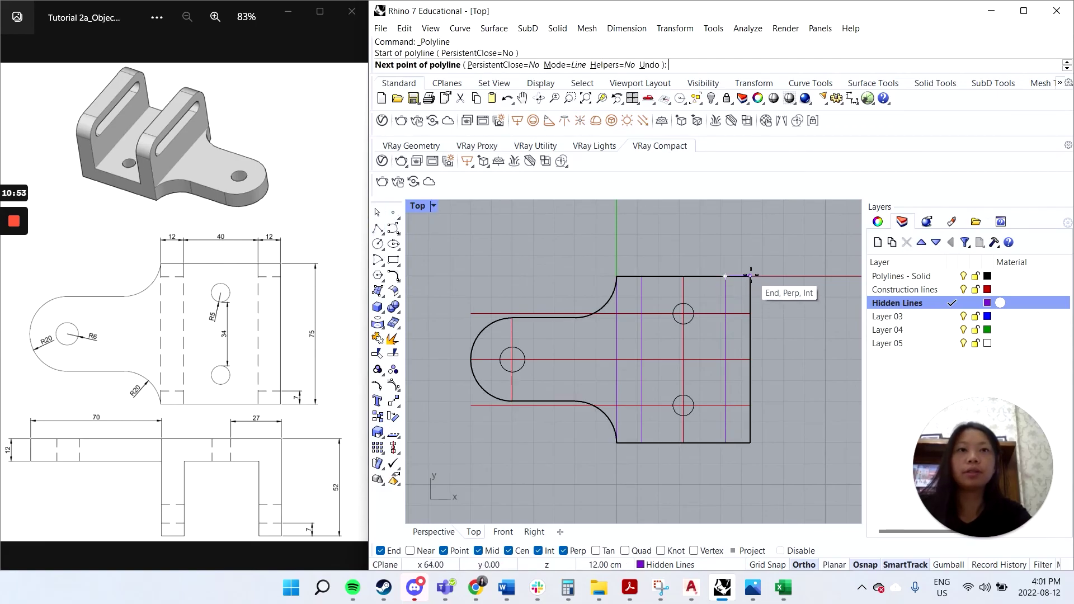
left_click(750, 275)
key("Return")
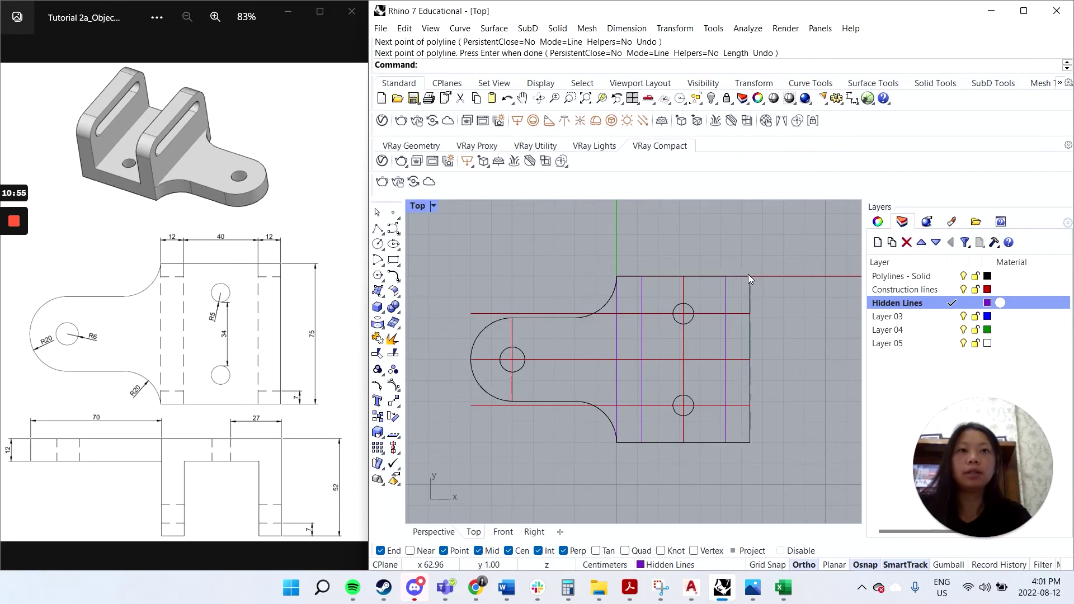
left_click(741, 278)
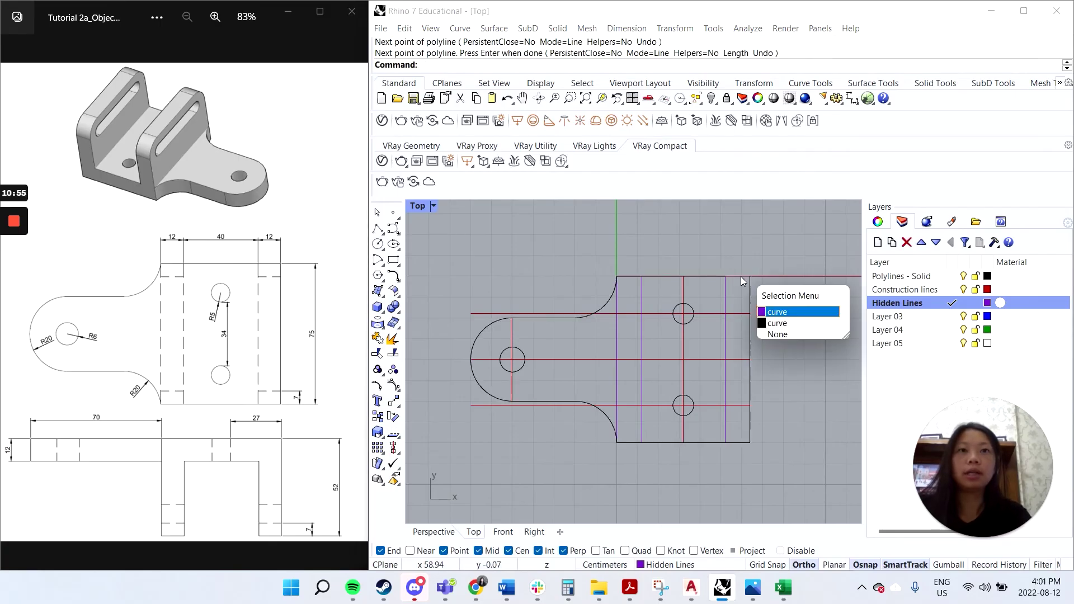
left_click(784, 314)
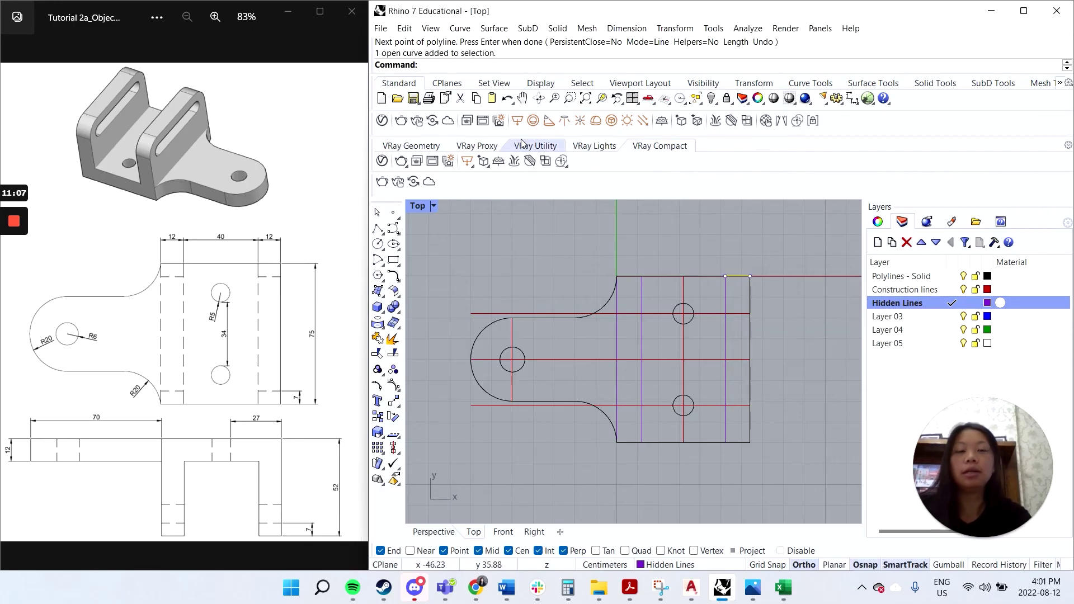
Offset the short top segment 7 units downward and delete the original on the edge.
type("Offset")
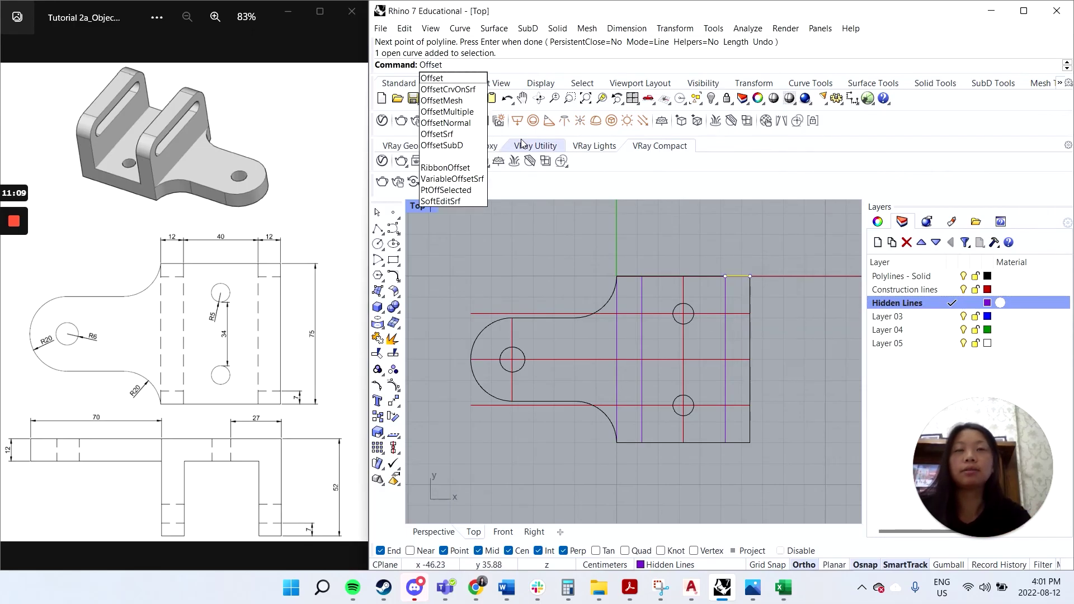
key("Return")
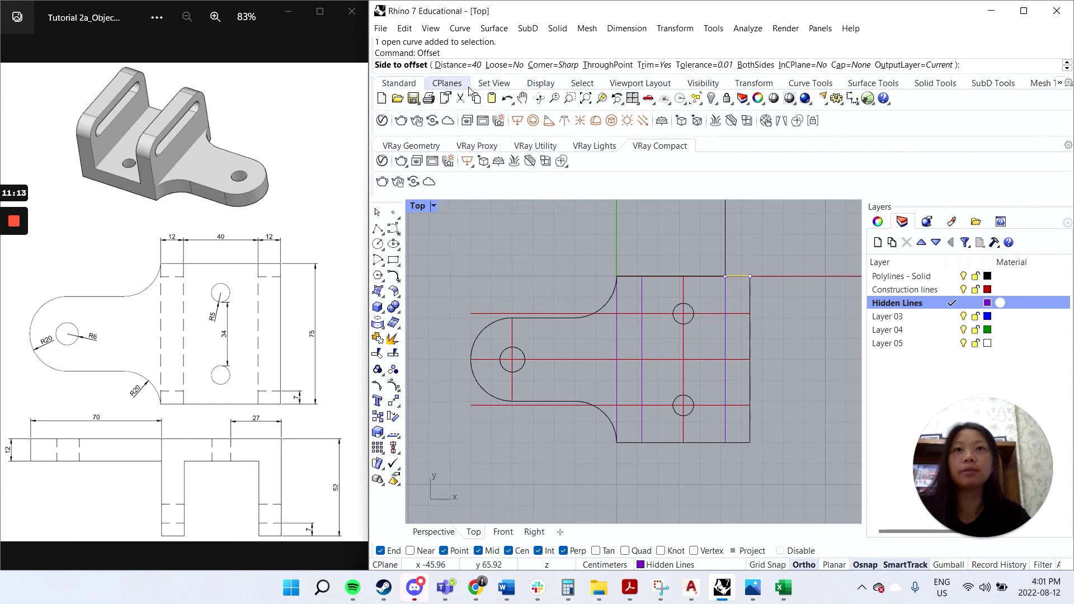
left_click(459, 65)
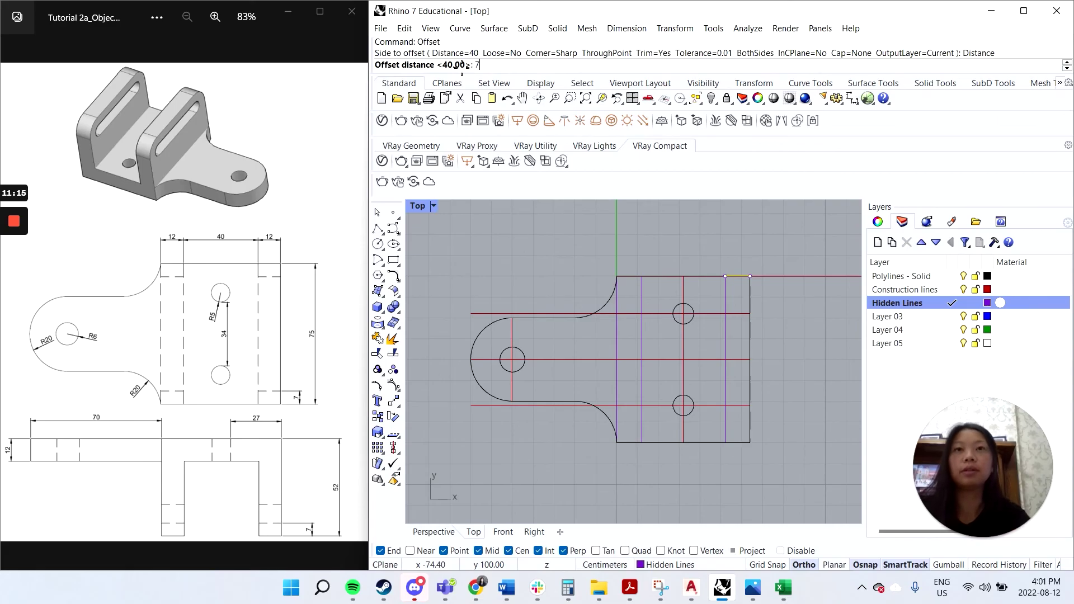
type("7")
key("Return")
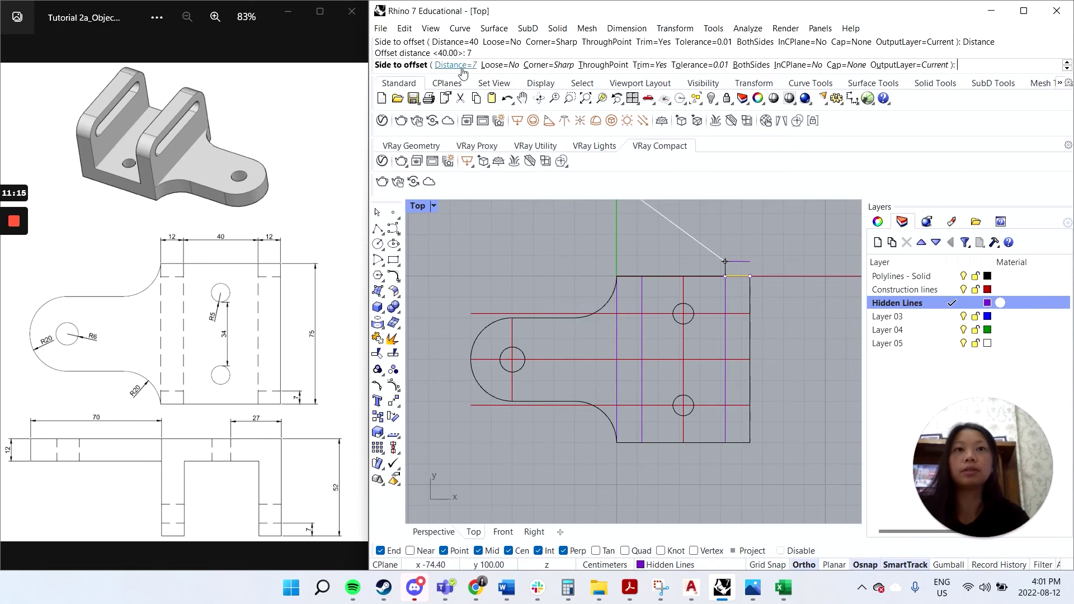
left_click(772, 337)
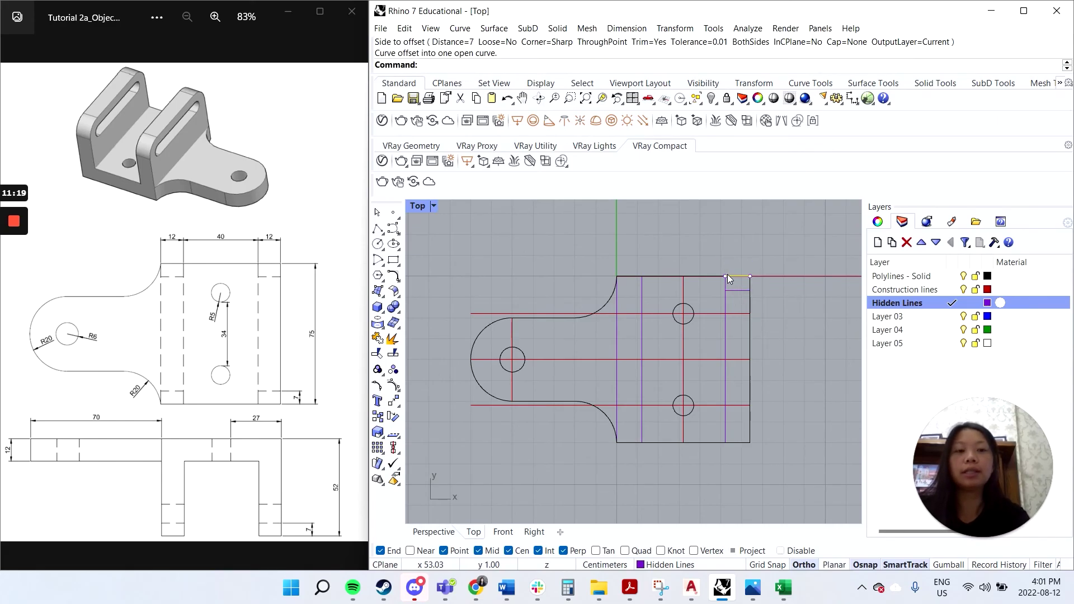
key("Delete")
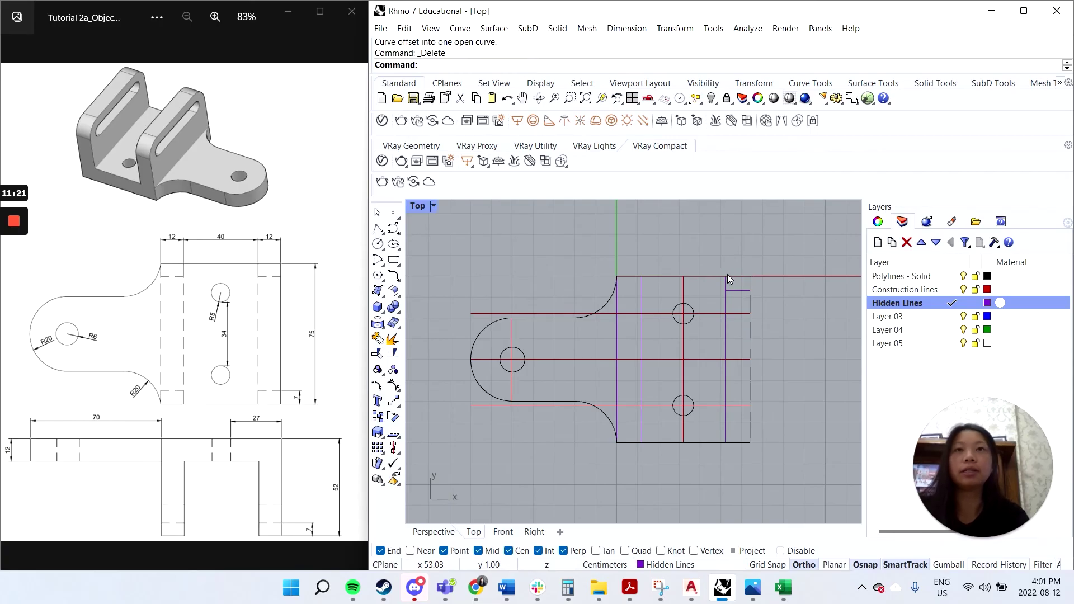
left_click(734, 296)
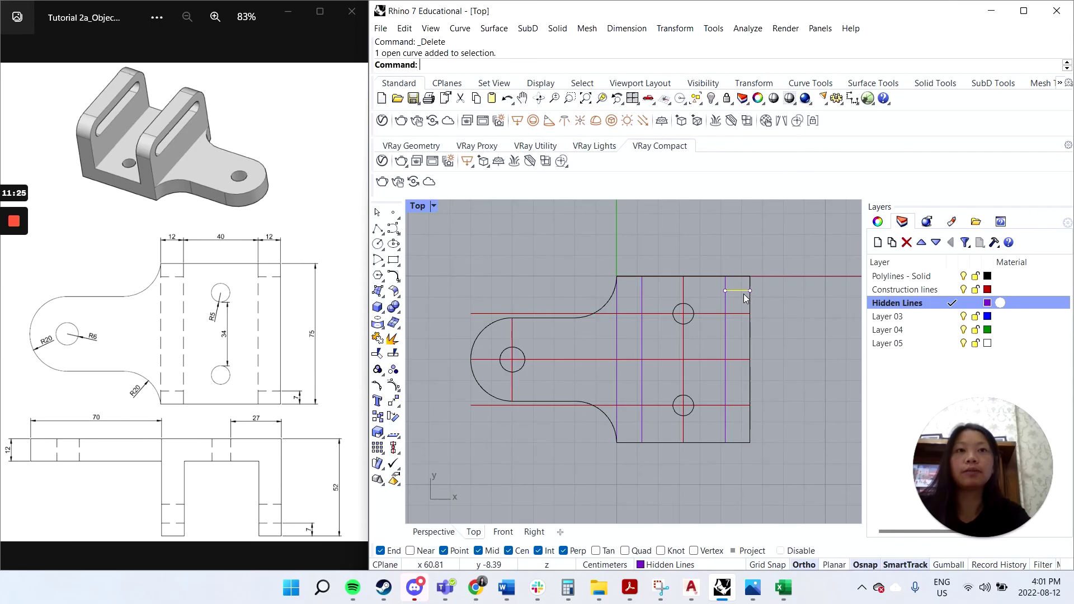
Copy the lowered short segment from the top-right corner to the rectangle's top-left corner.
type("Copoy")
key("BackSpace")
key("BackSpace")
type("y")
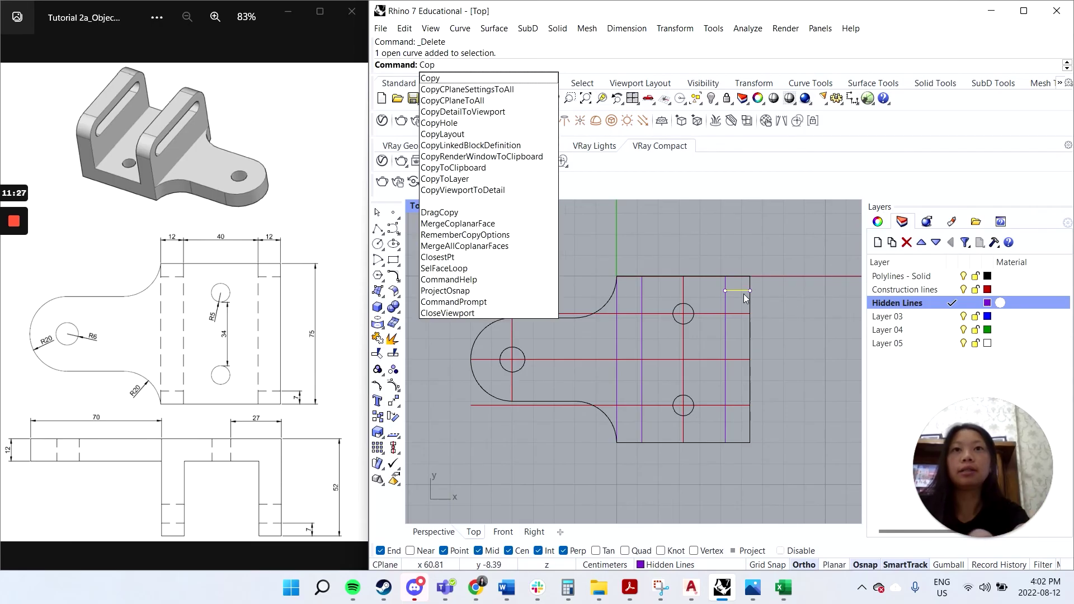
key("Return")
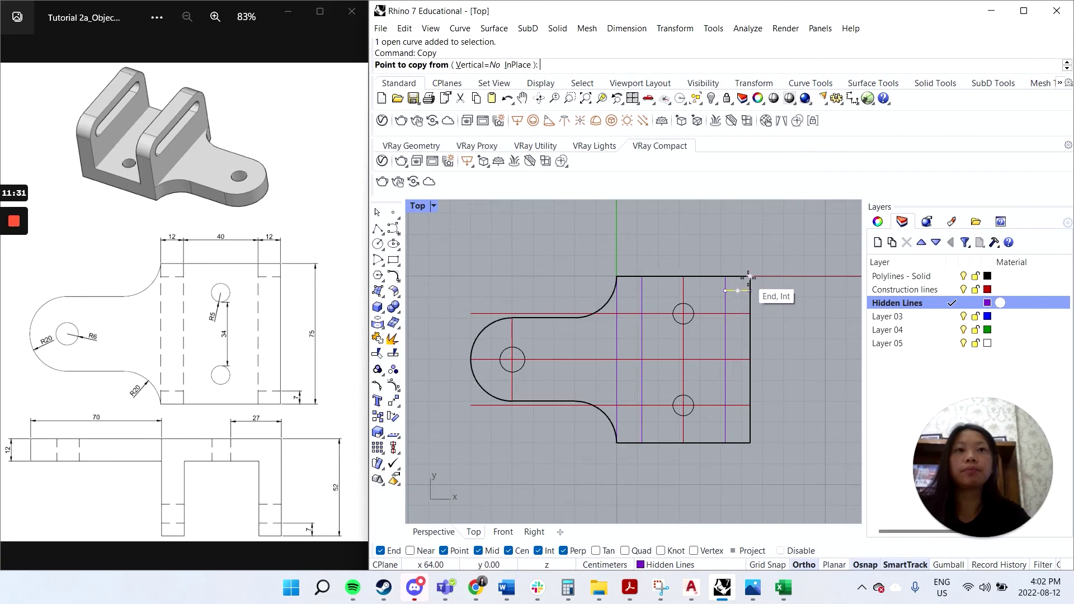
left_click(748, 276)
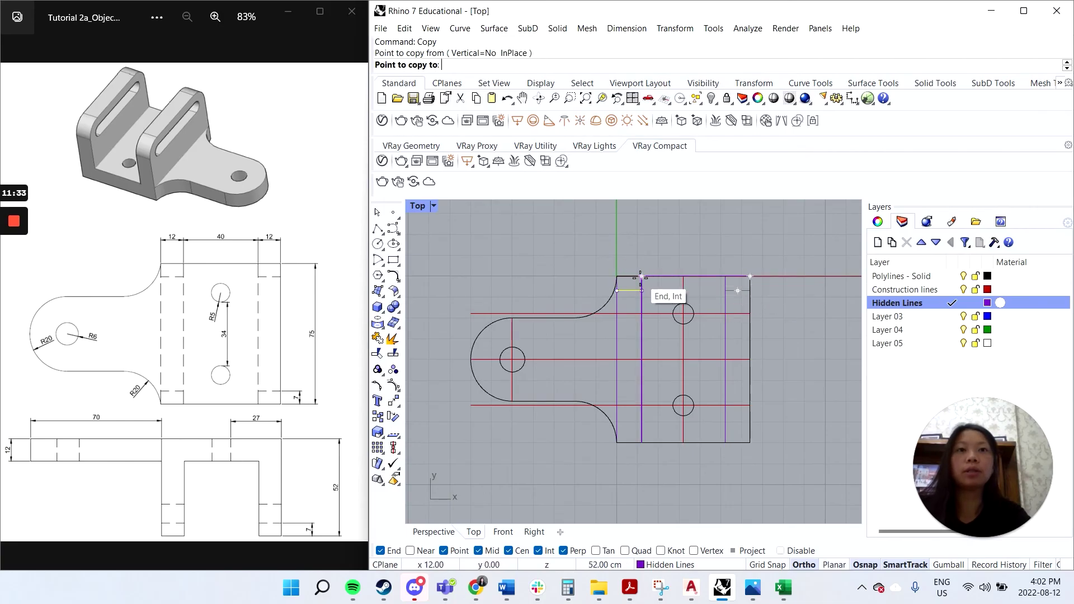
left_click(641, 276)
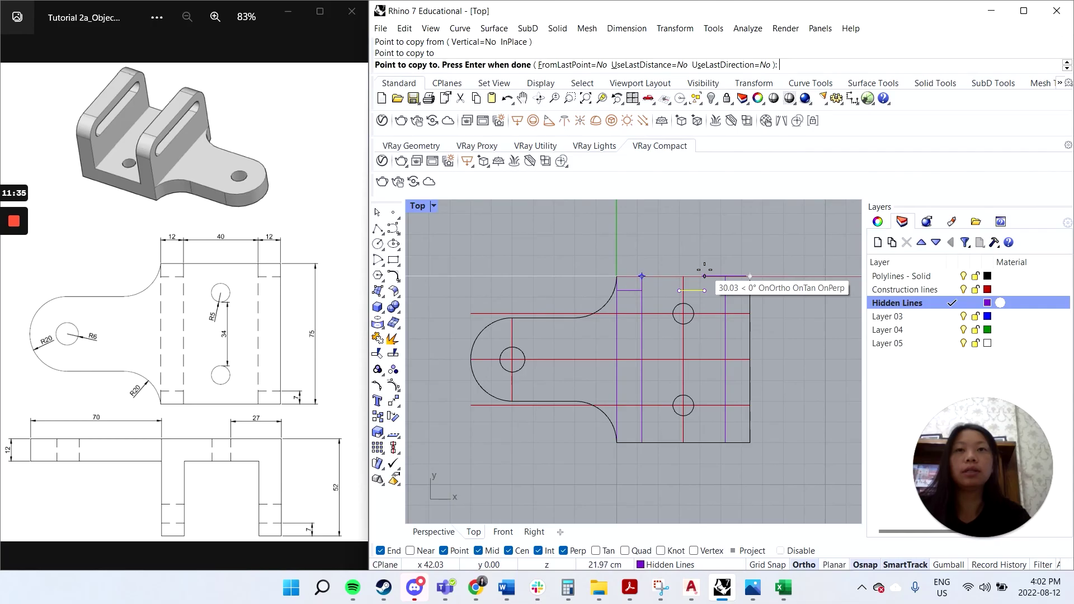
key("Return")
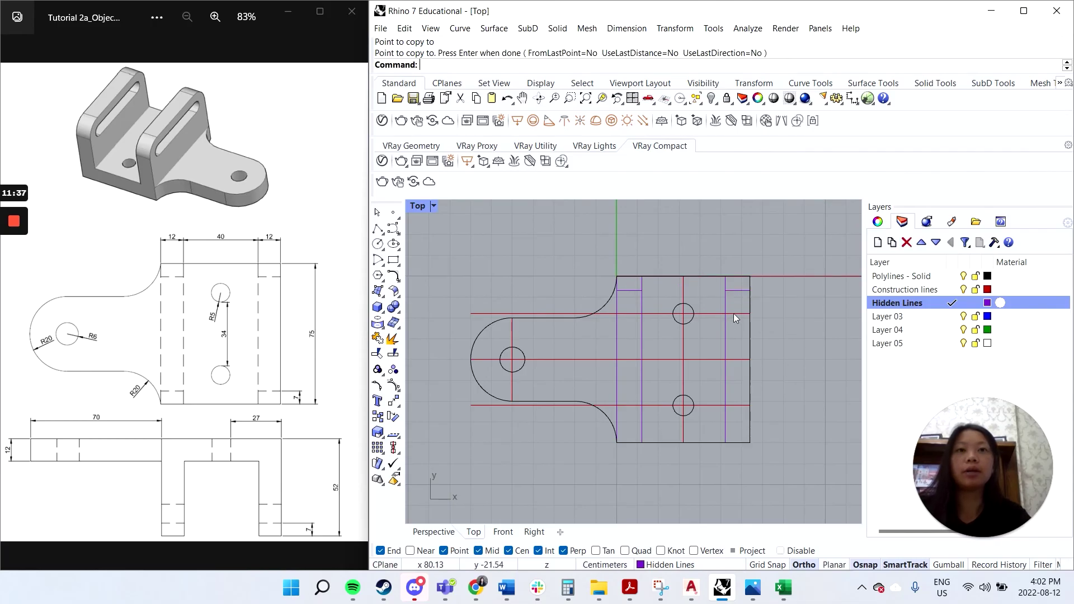
key("Escape")
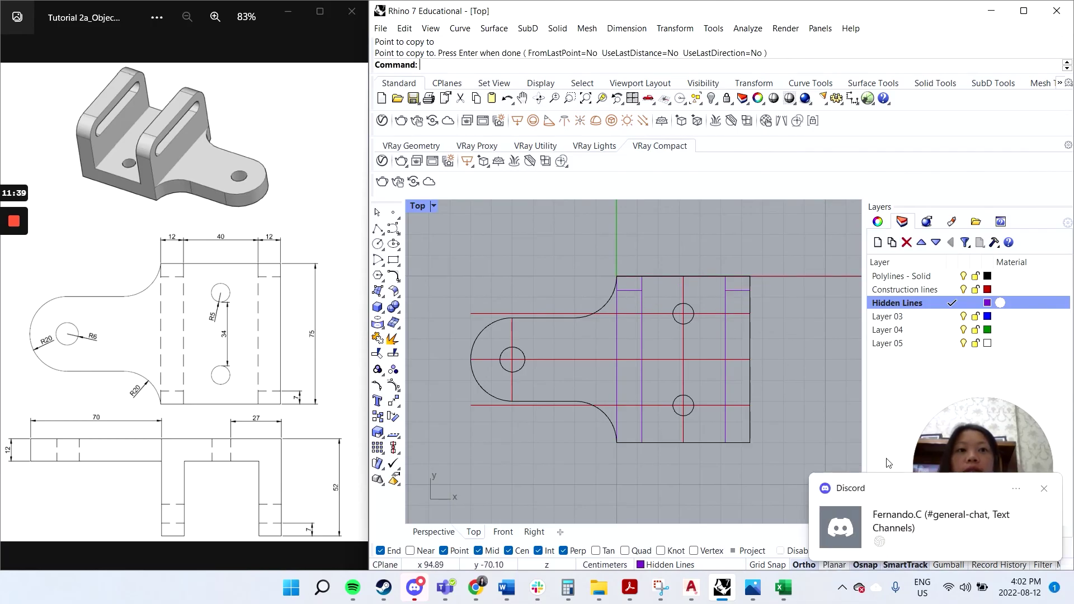
left_click(1042, 490)
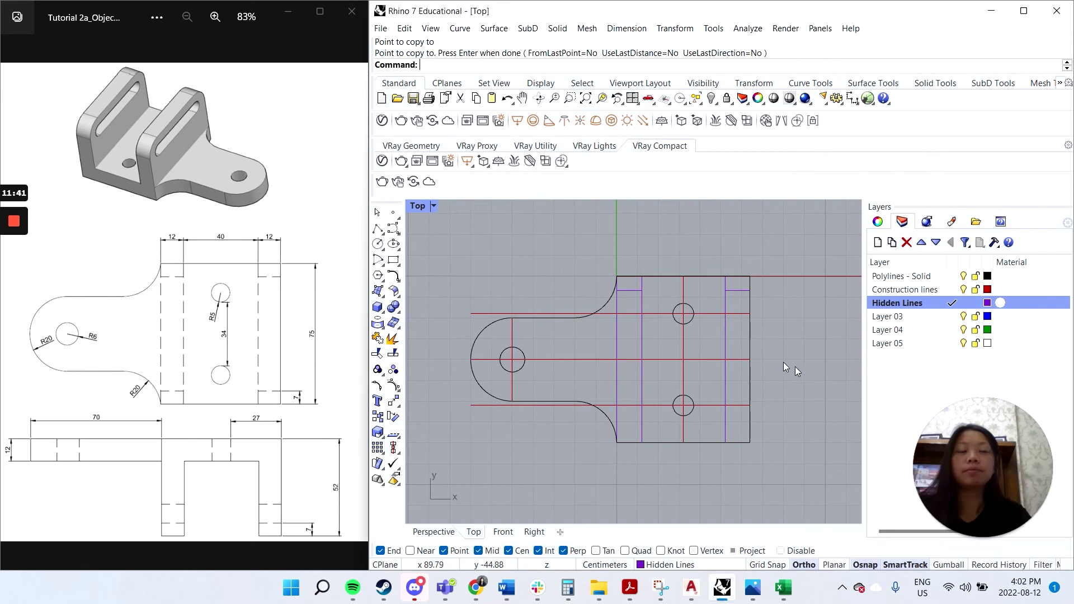
left_click(626, 290)
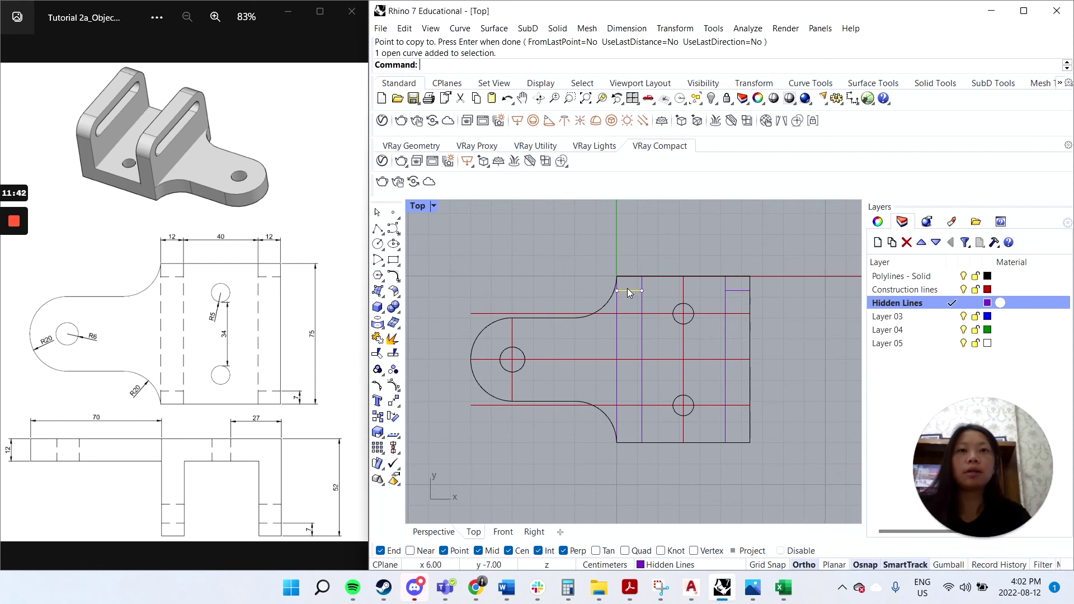
Mirror both short top lines across a horizontal axis through the right edge's midpoint.
left_click(737, 290)
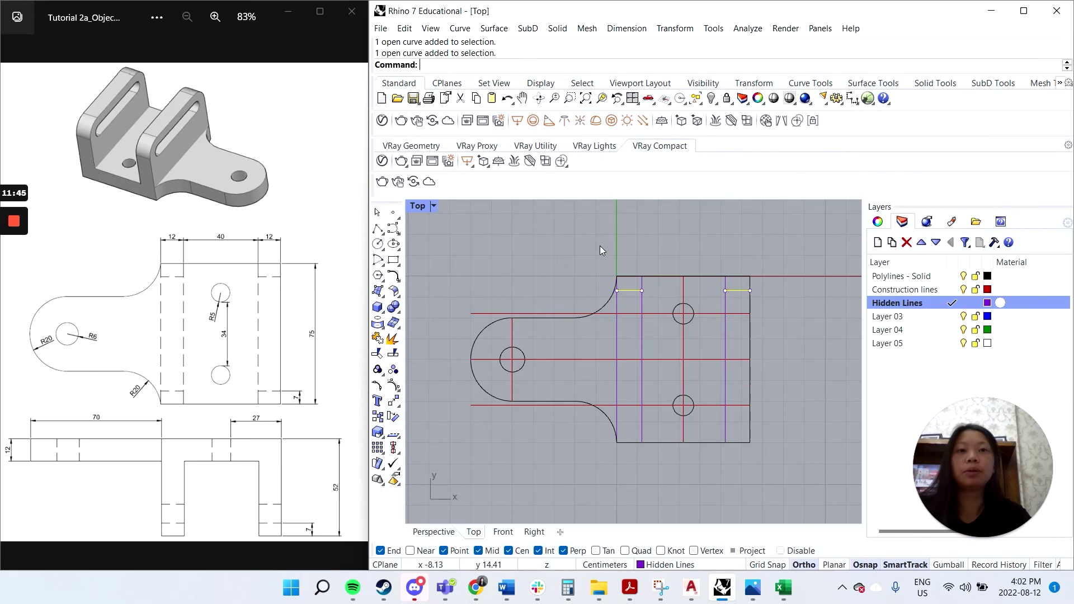
left_click_drag(530, 220, 792, 297)
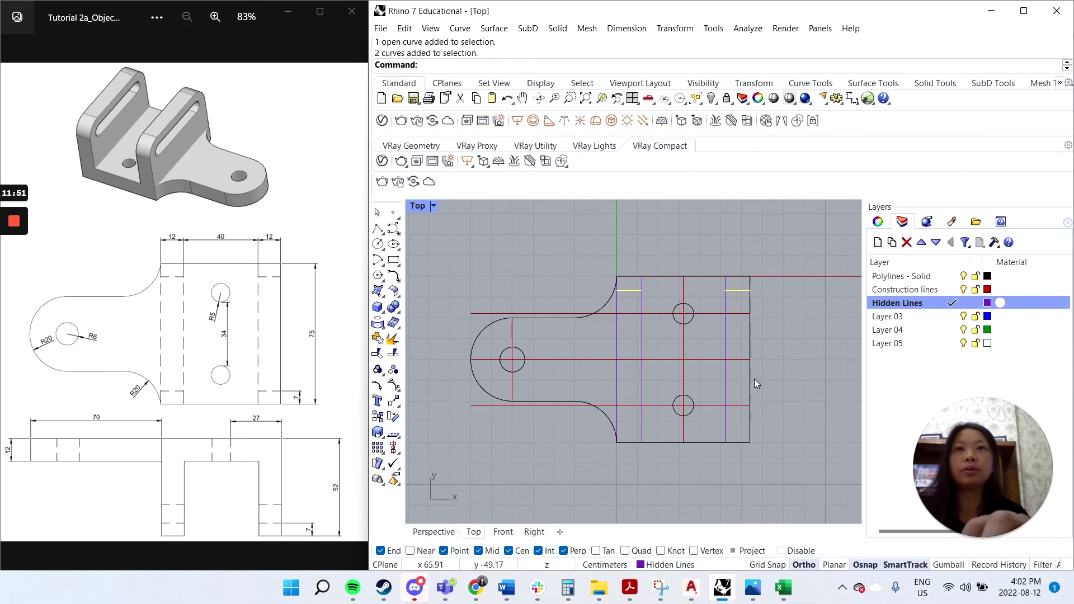
type("Mirror")
key("Return")
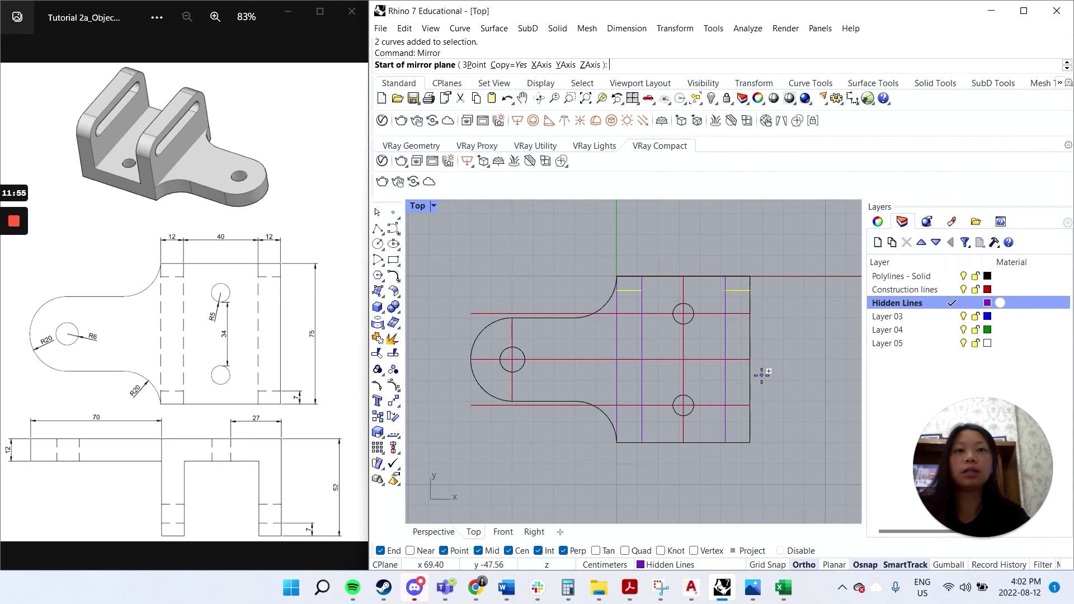
left_click(748, 358)
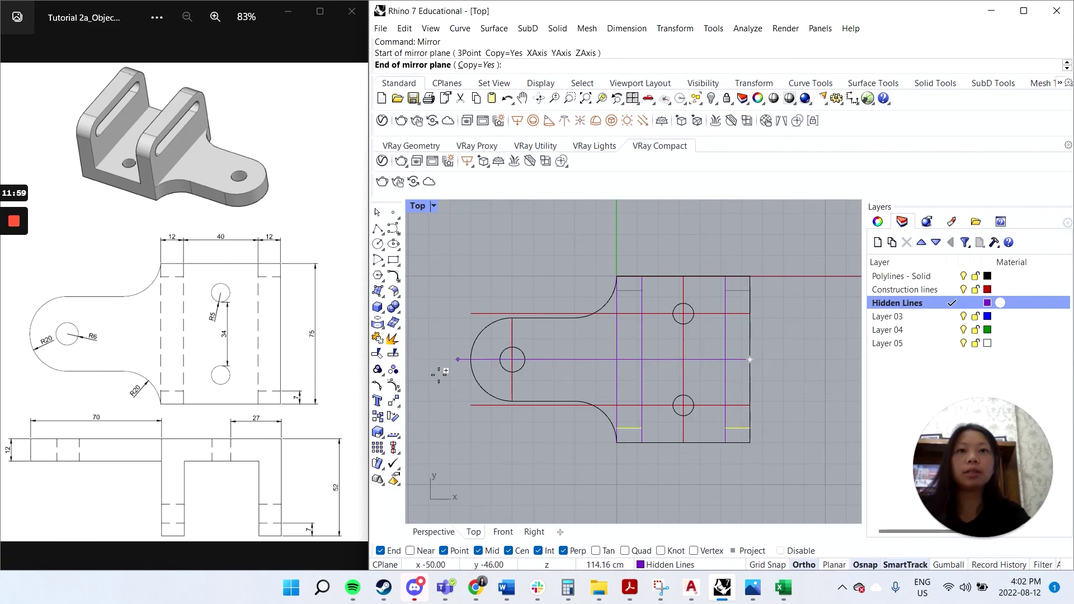
left_click(439, 374)
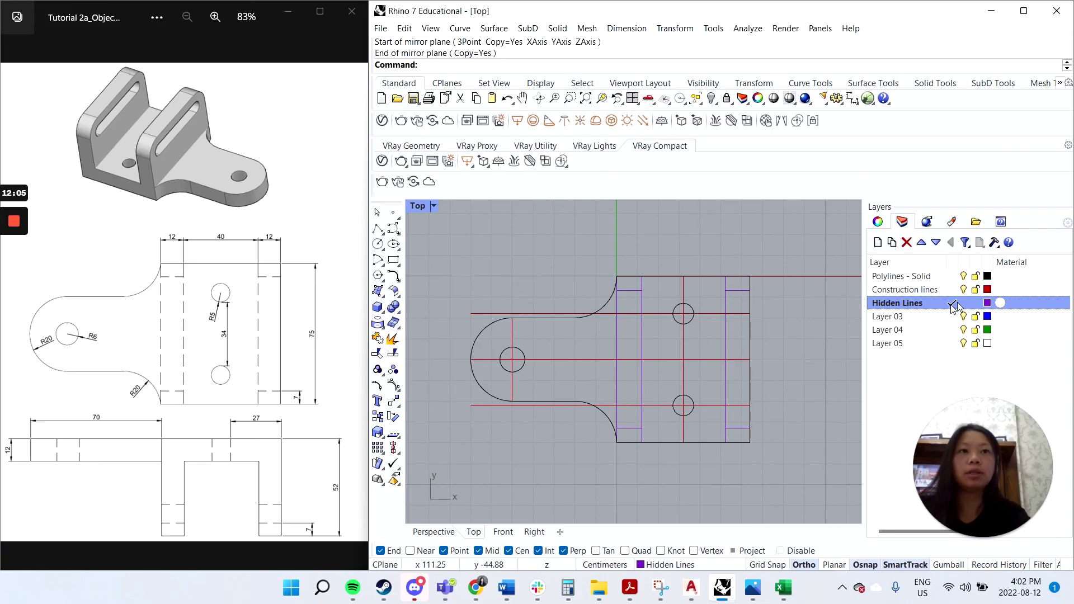
Turn off the Construction lines layer and scroll the Layers panel to the Linetype column.
left_click(963, 289)
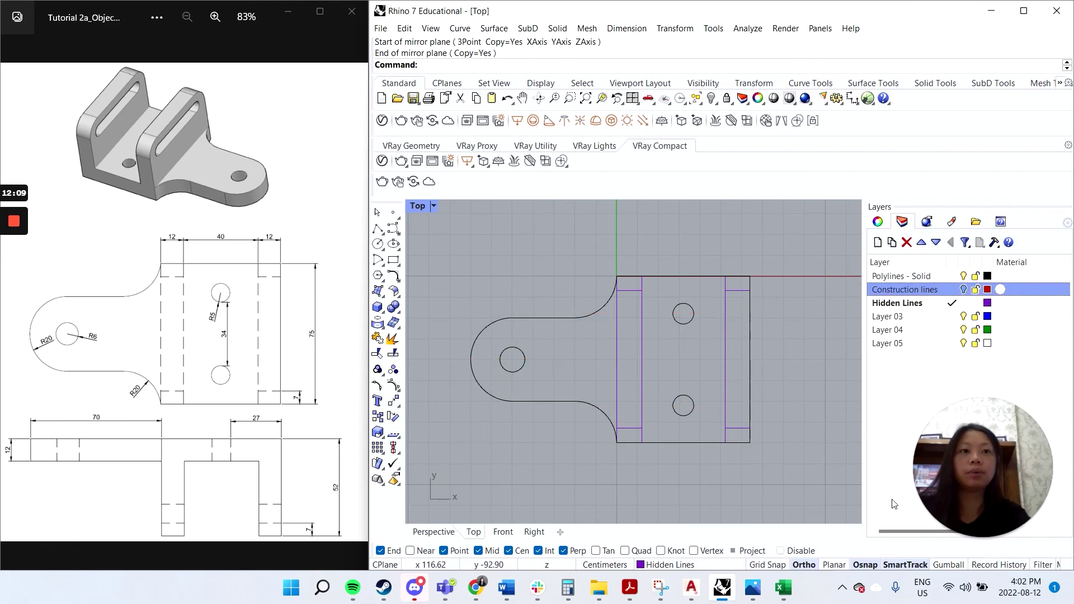
left_click_drag(906, 531, 970, 533)
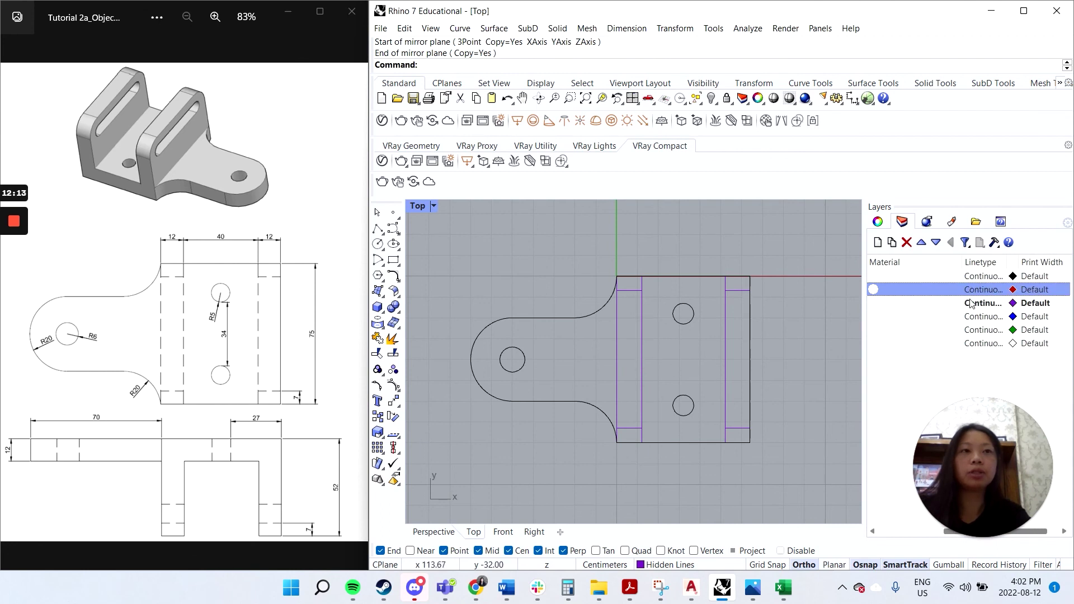
Change the layer's linetype first to Hidden, then to Dashed.
left_click(981, 290)
left_click(577, 311)
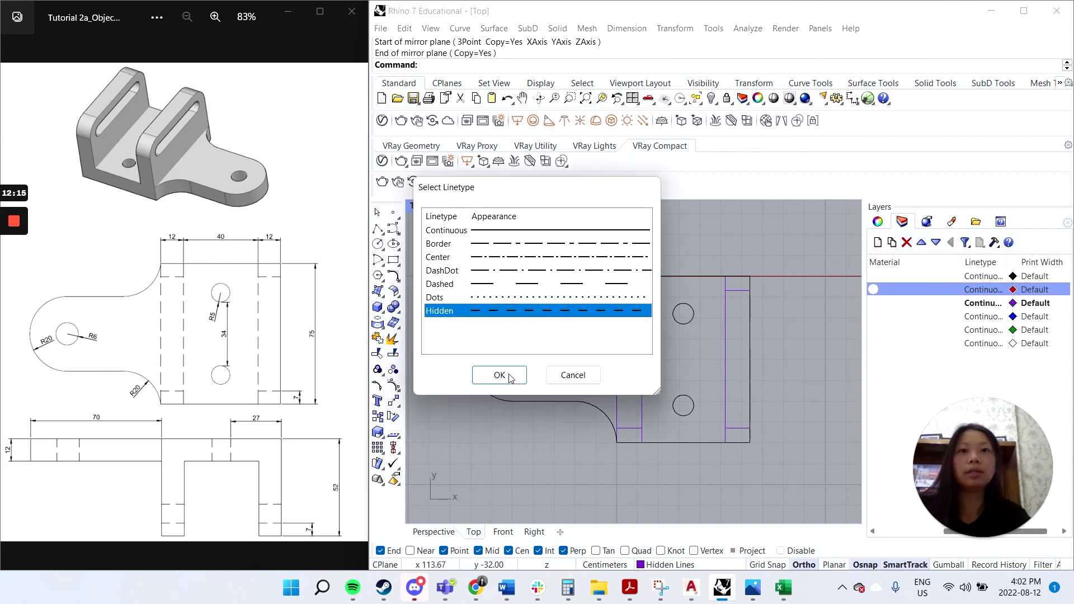
left_click(502, 374)
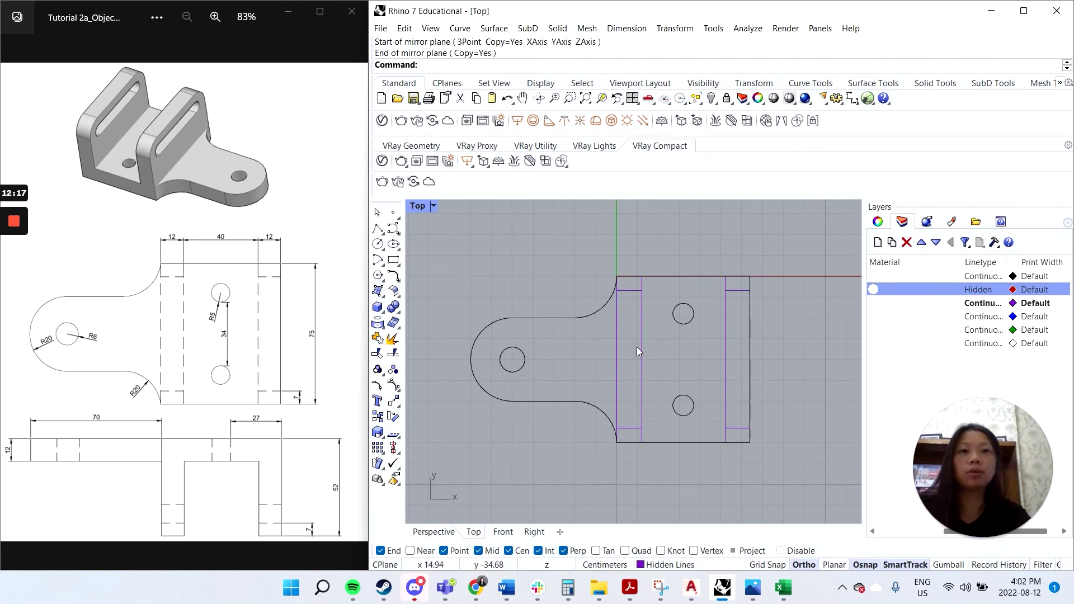
scroll(638, 350, "up", 10)
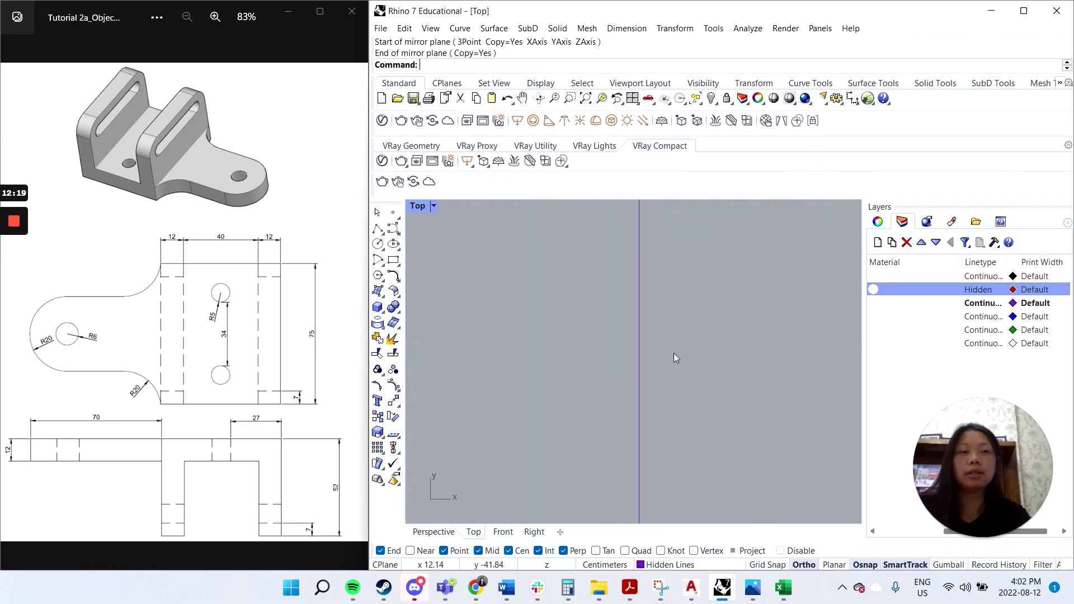
scroll(678, 353, "down", 10)
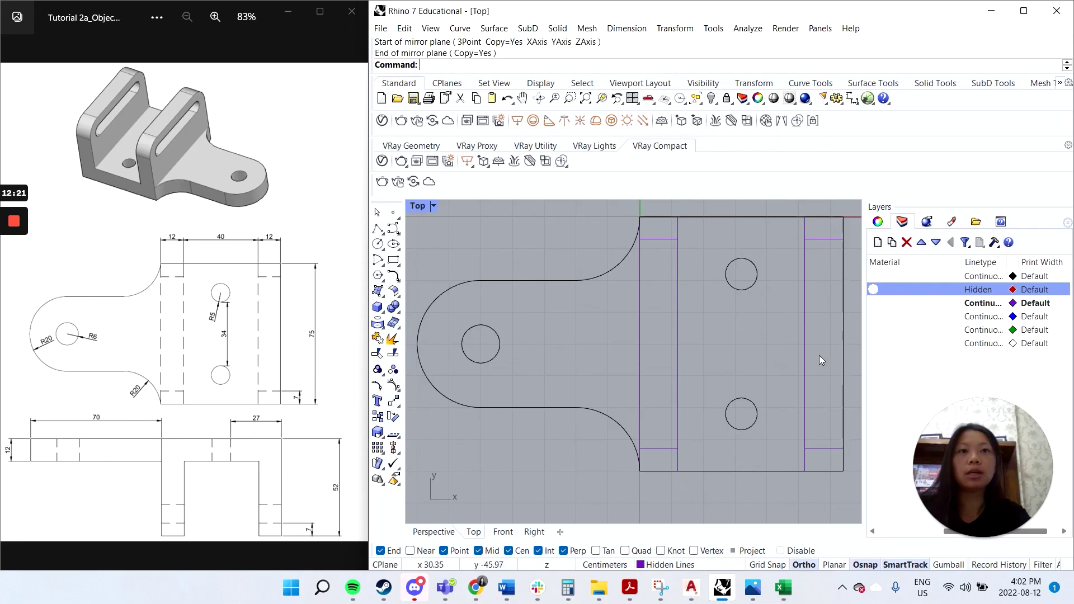
left_click(979, 291)
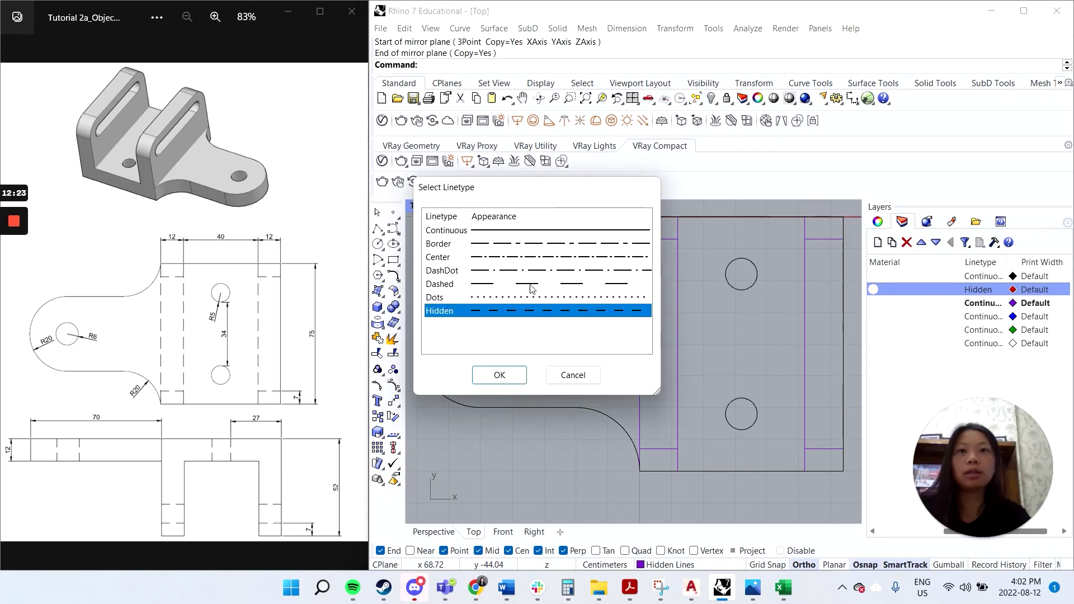
left_click(440, 283)
left_click(500, 375)
scroll(688, 363, "up", 15)
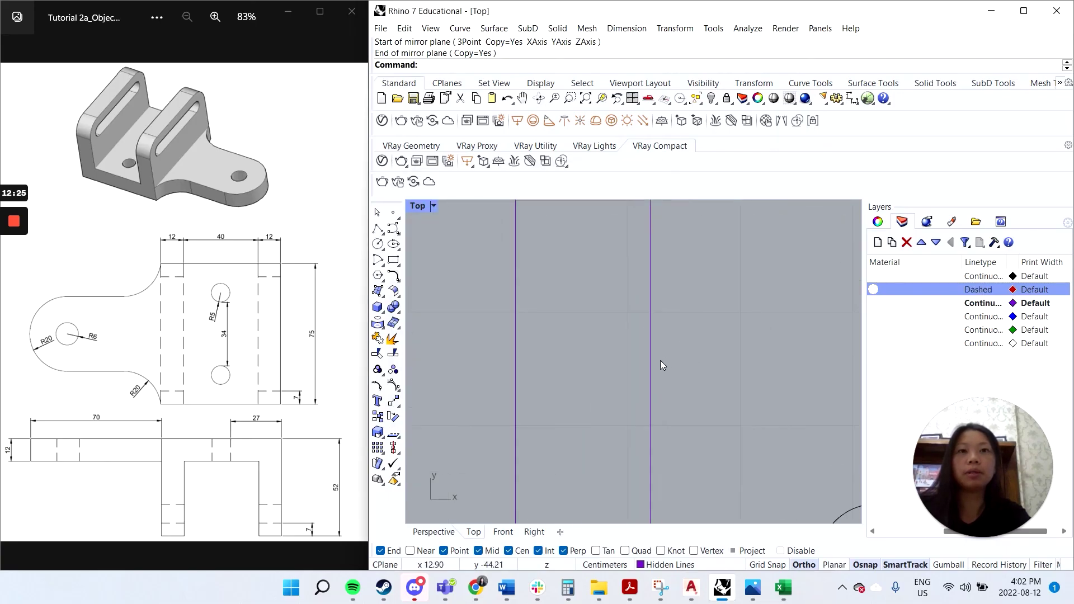
right_click_drag(498, 378, 543, 369)
scroll(817, 404, "down", 5)
left_click(906, 531)
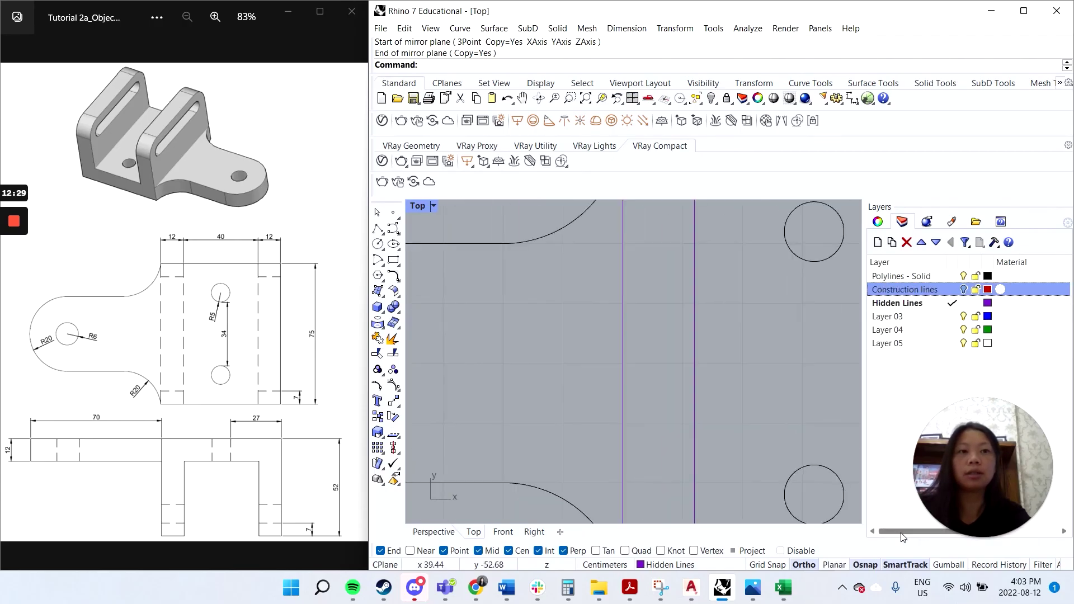
Make Polylines - Solid the current layer and select the right purple vertical line.
left_click(926, 276)
double_click(926, 276)
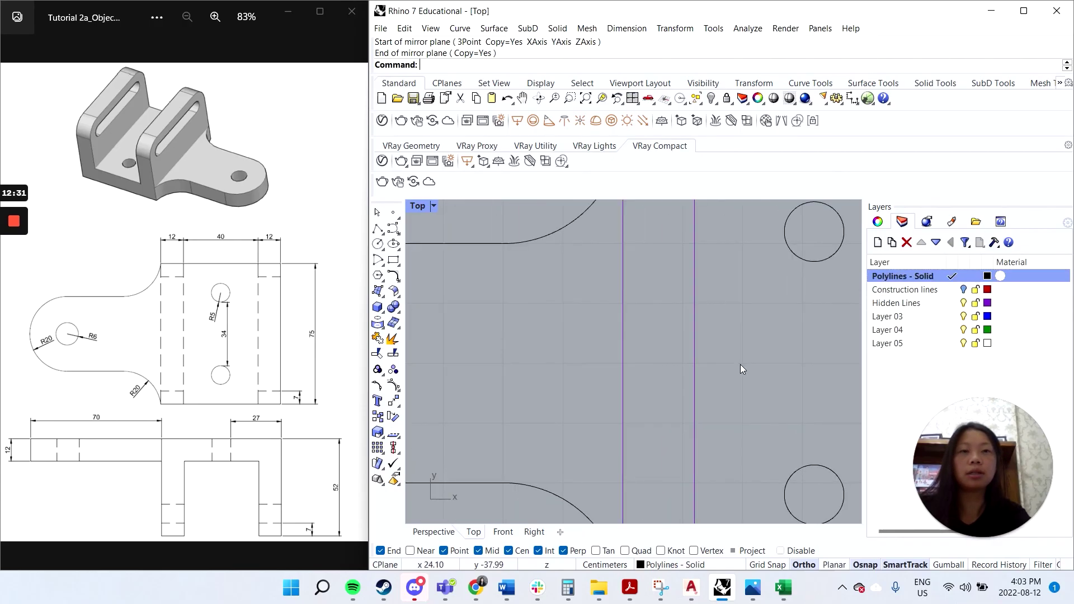
left_click(696, 378)
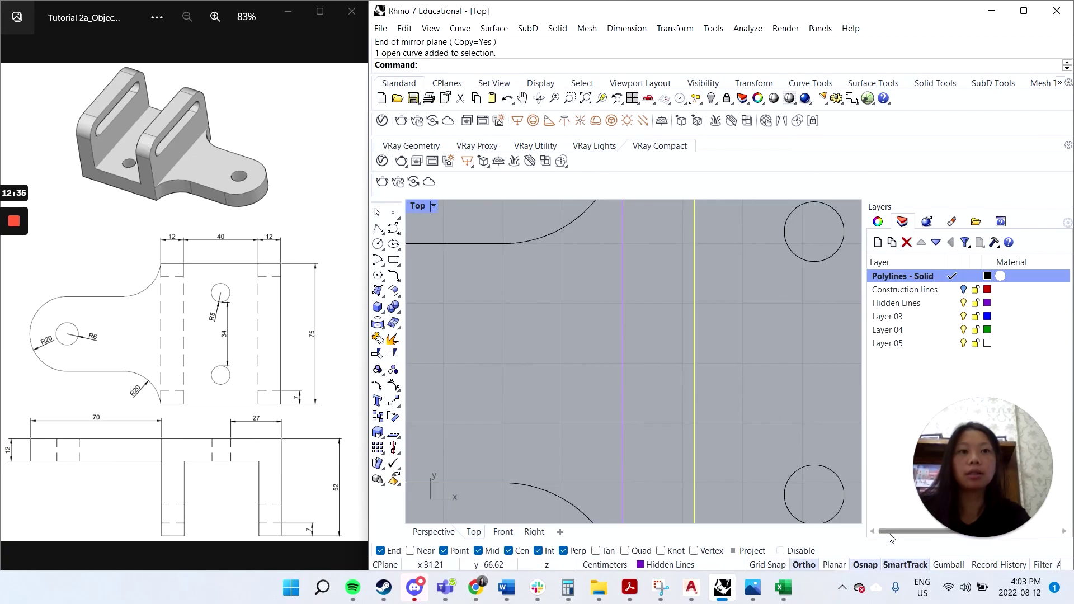
mouse_move(894, 531)
left_mouse_down()
mouse_move(975, 513)
mouse_move(911, 523)
left_mouse_up()
key("Escape")
Select and zoom in on the purple vertical lines to inspect them.
scroll(691, 394, "up", 5)
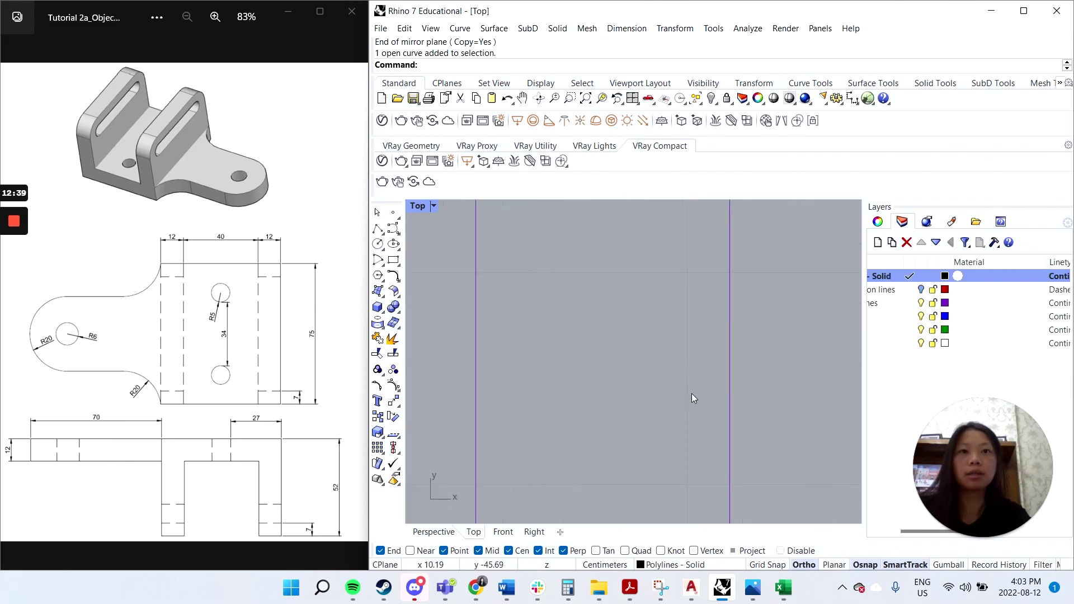
left_click(728, 392)
scroll(719, 409, "up", 4)
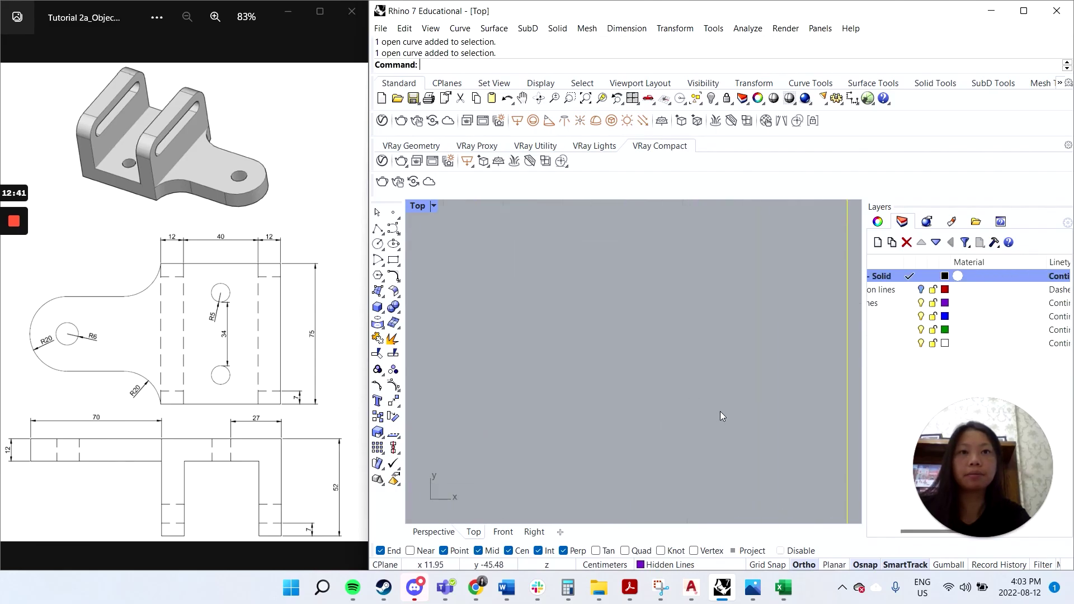
scroll(710, 403, "down", 8)
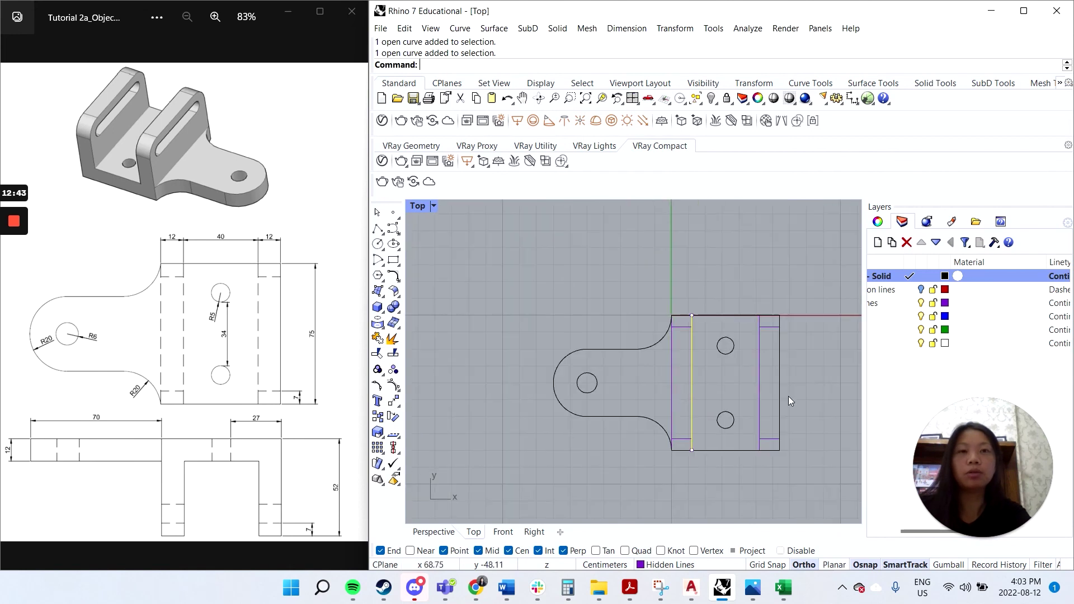
key("Escape")
middle_click(806, 392)
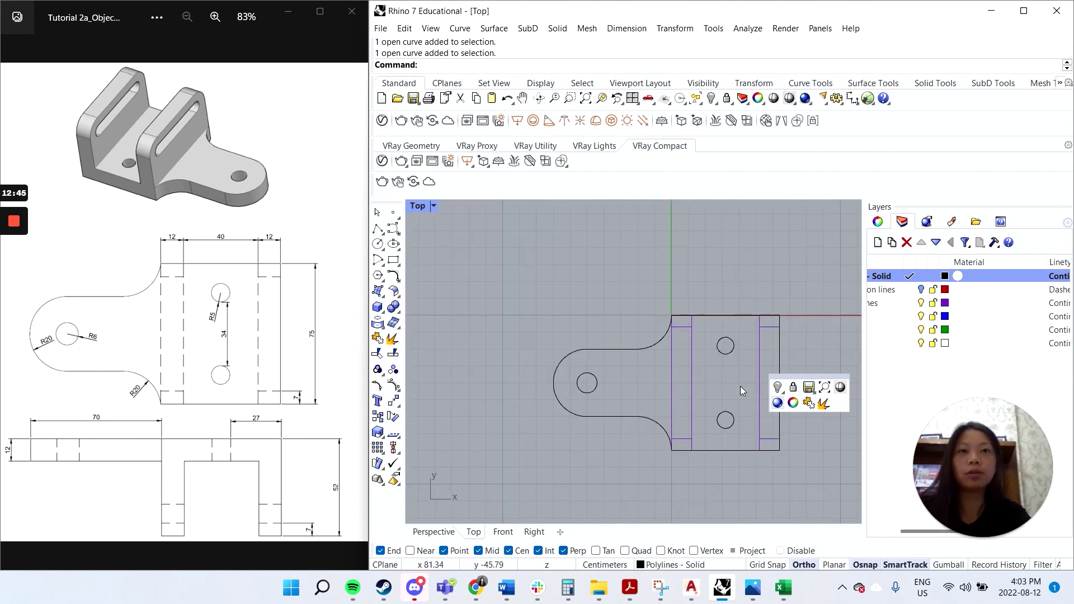
scroll(797, 388, "up", 2)
scroll(739, 391, "down", 1)
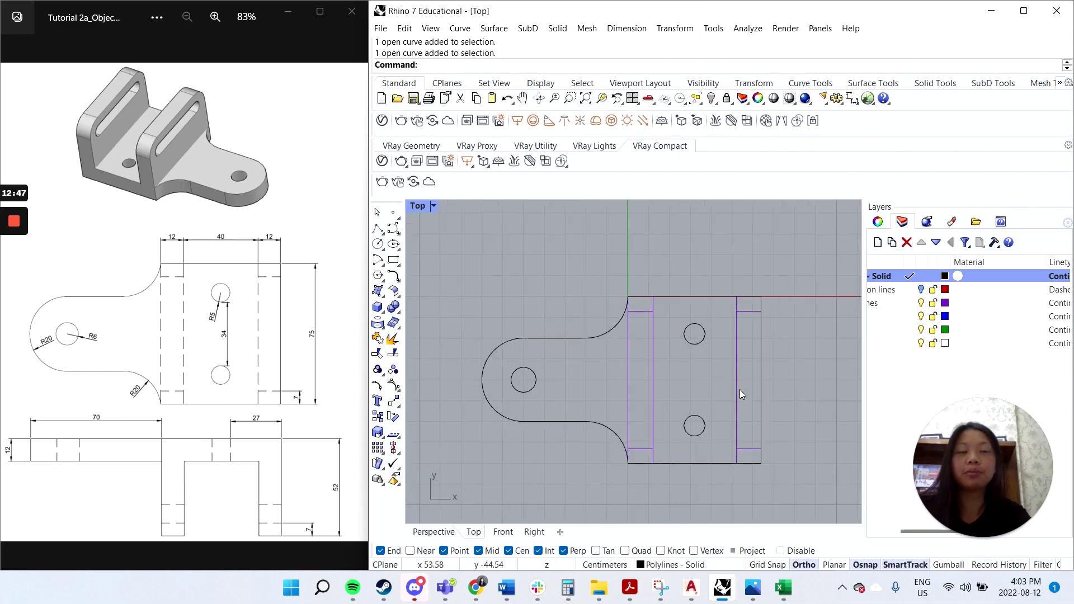